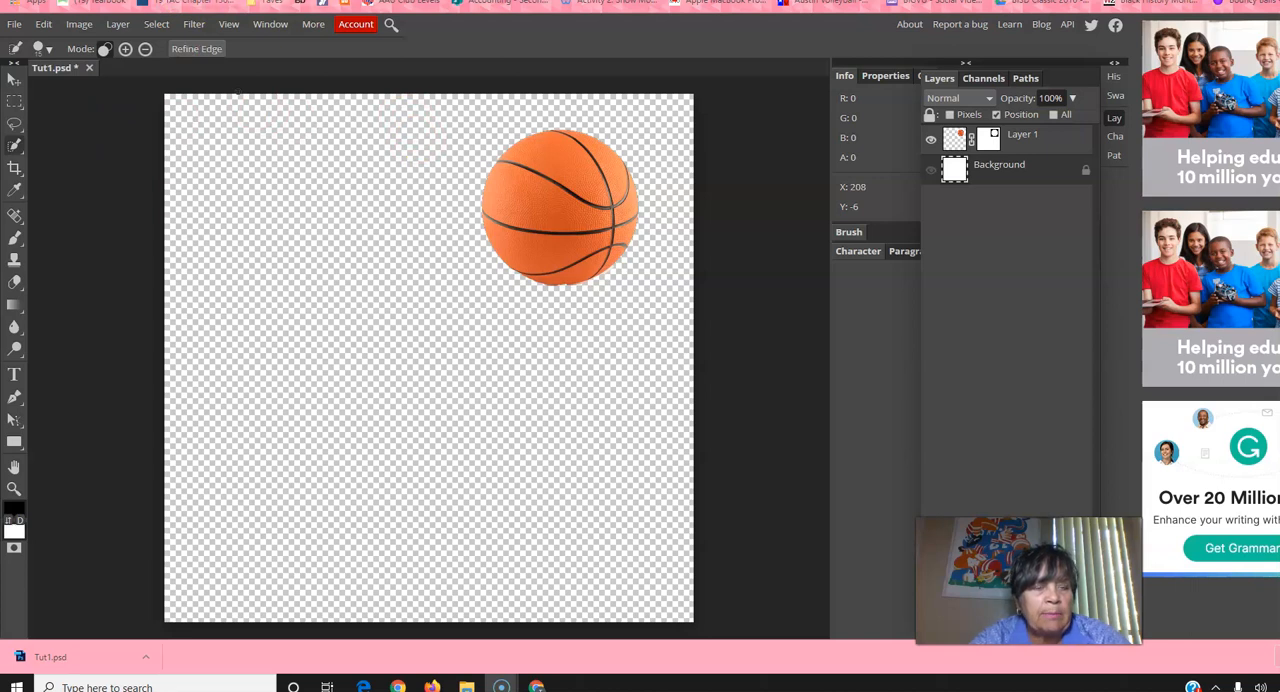
# Step: Switch to the Google Images results and copy the enlarged picture of the white kitten on a grey background
pyautogui.click(232, 1)
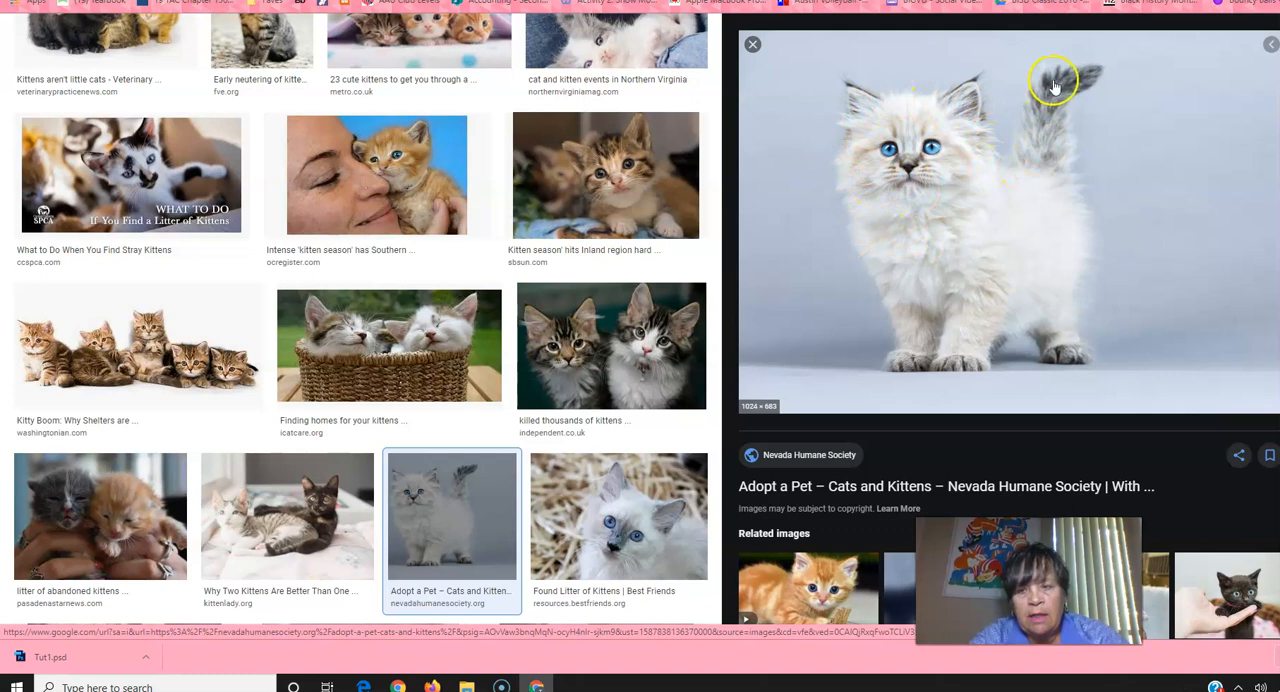
pyautogui.rightClick(958, 202)
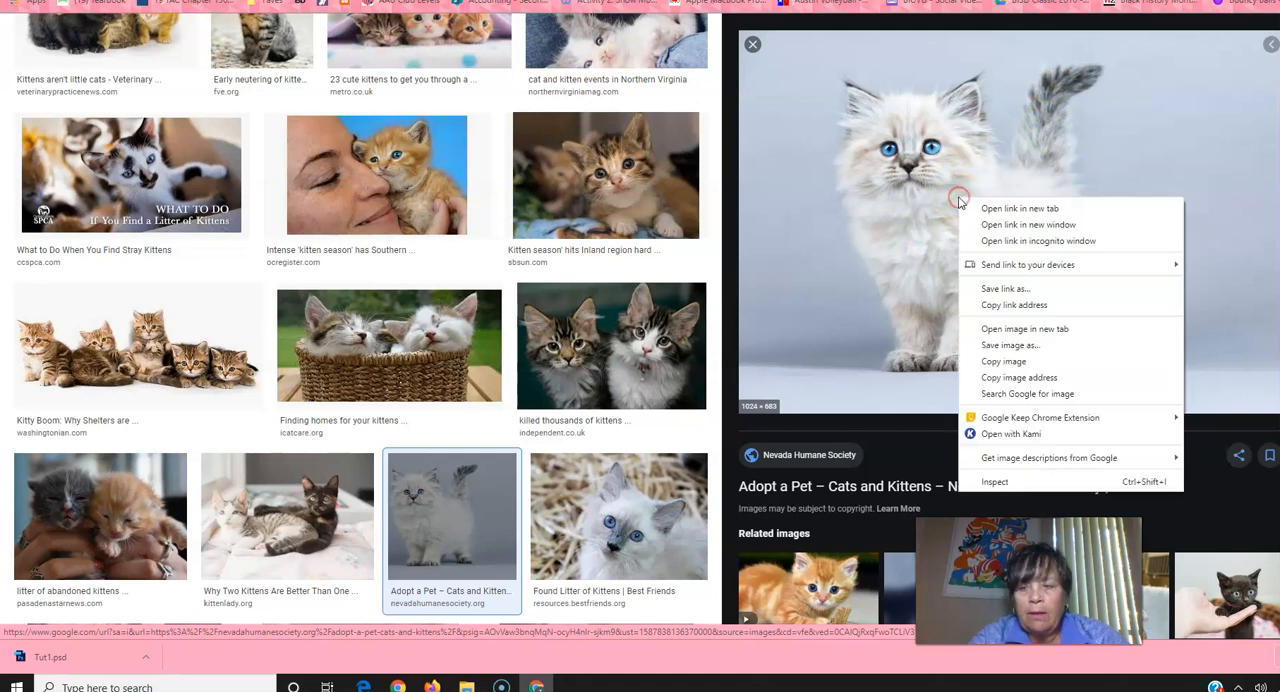
pyautogui.click(1038, 362)
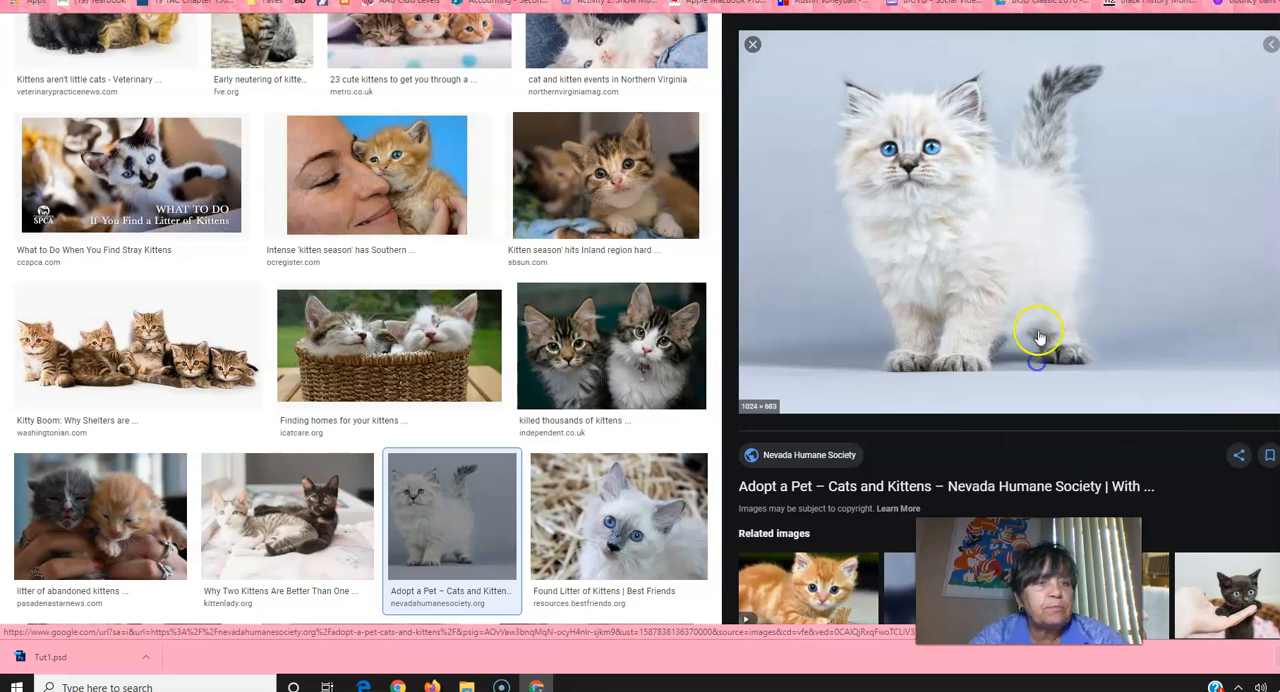
# Step: Switch back to Tut1.psd in Photopea, paste the kitten picture as a new layer and move it below the basketball
pyautogui.click(320, 1)
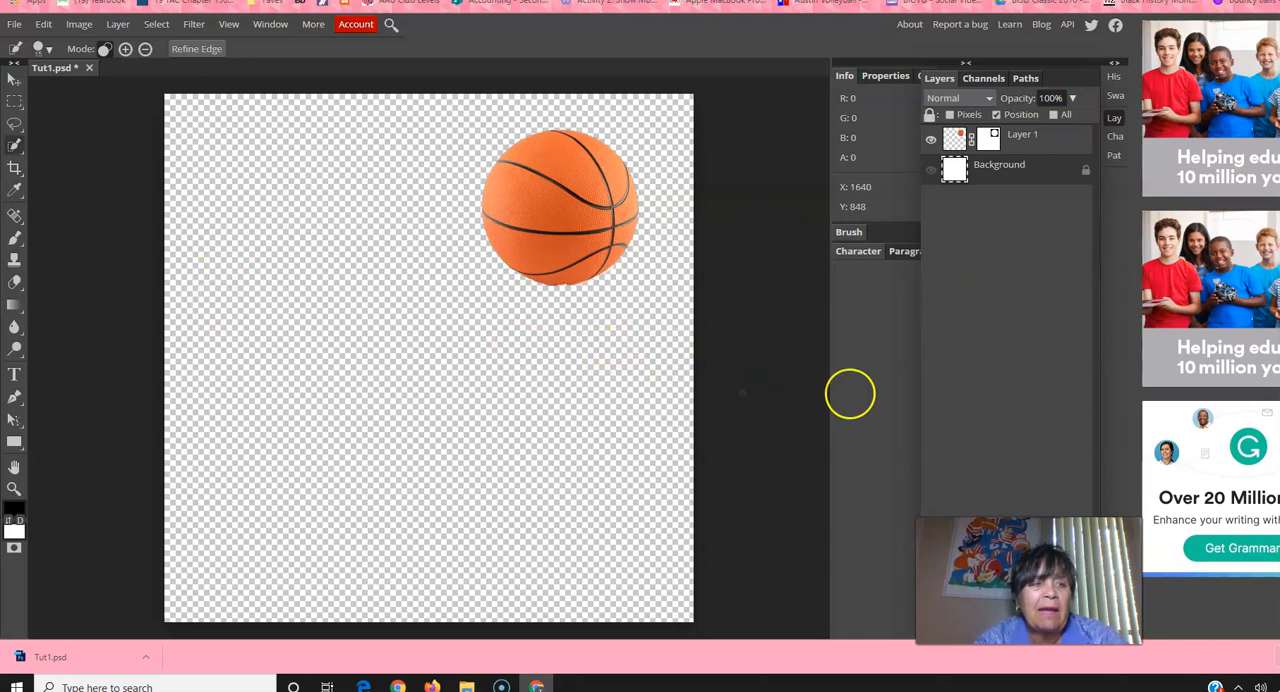
pyautogui.click(43, 28)
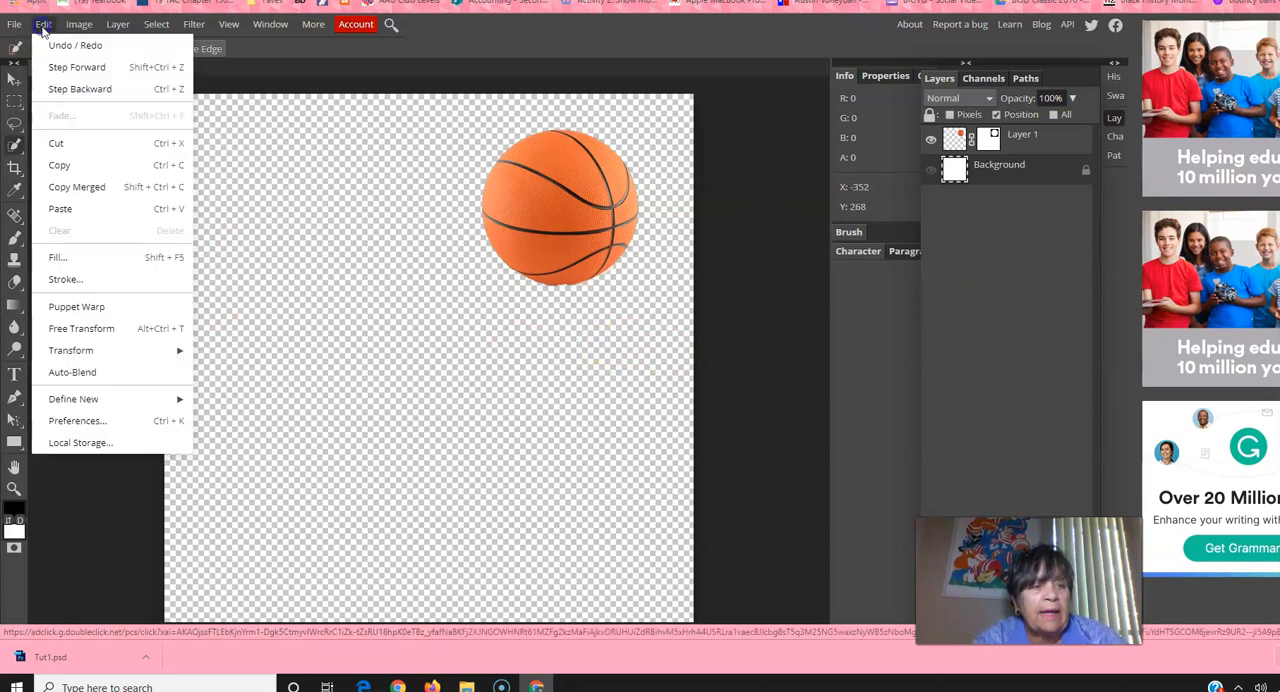
pyautogui.click(98, 209)
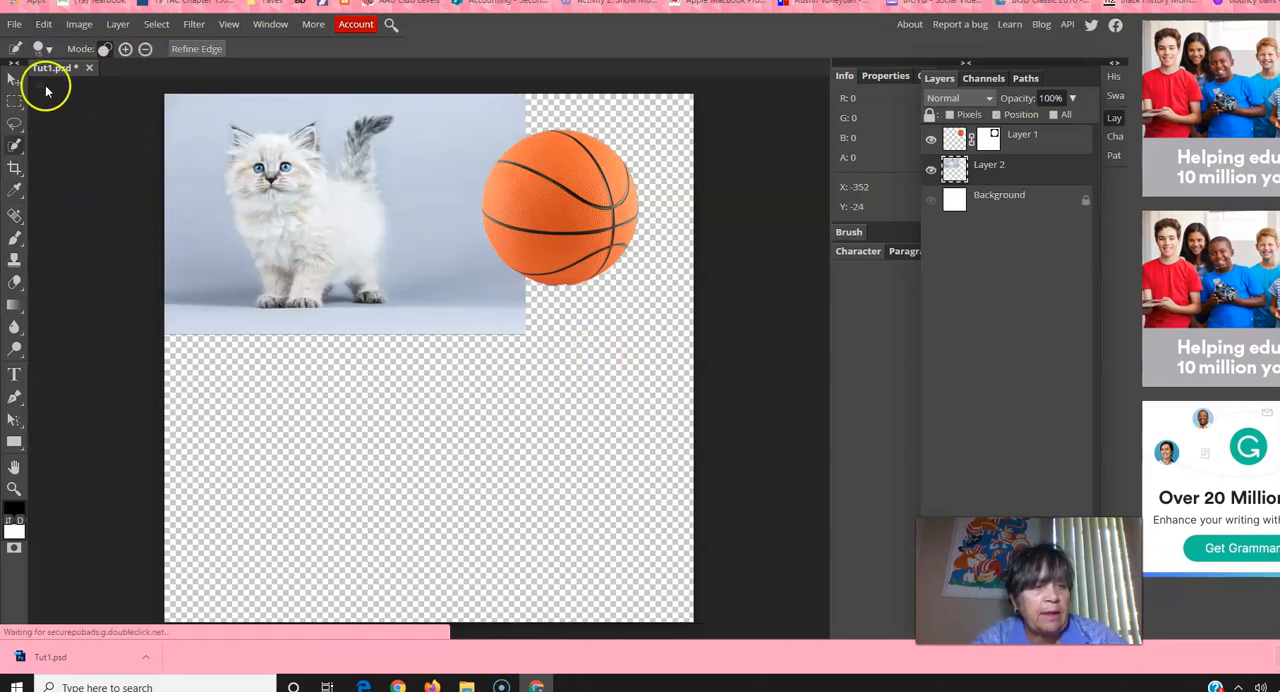
pyautogui.click(14, 78)
pyautogui.moveTo(322, 208); pyautogui.dragTo(384, 406)
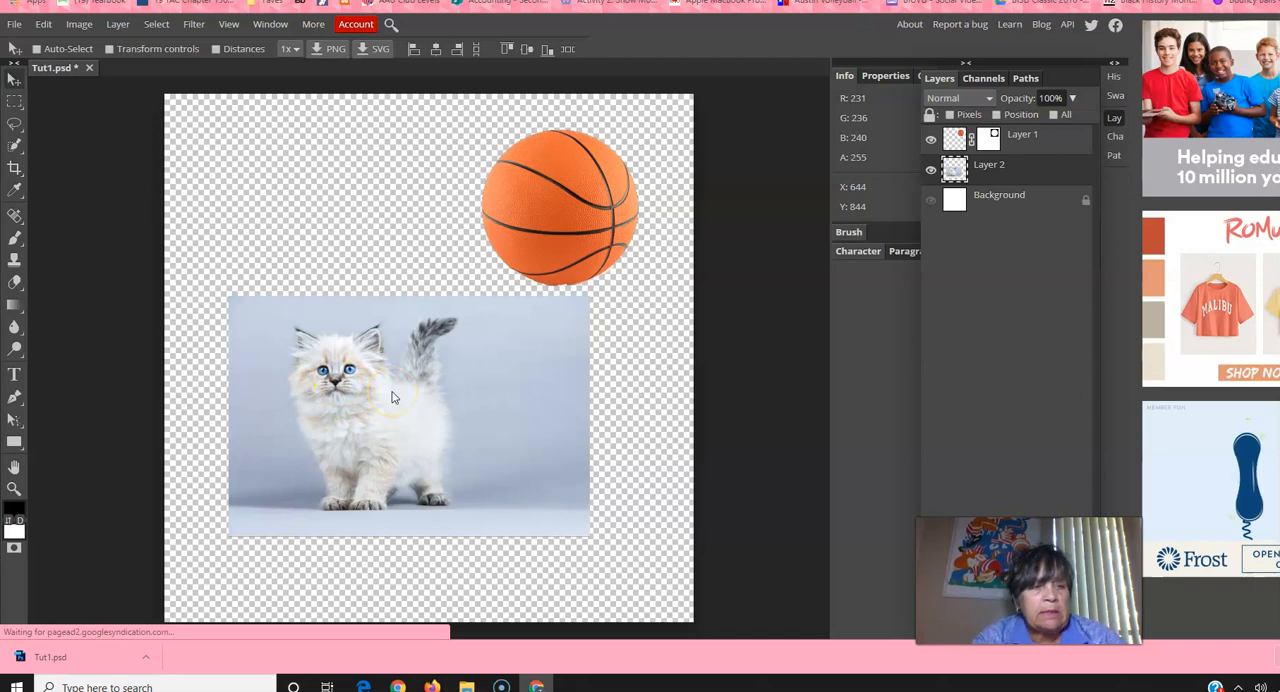
pyautogui.click(375, 355)
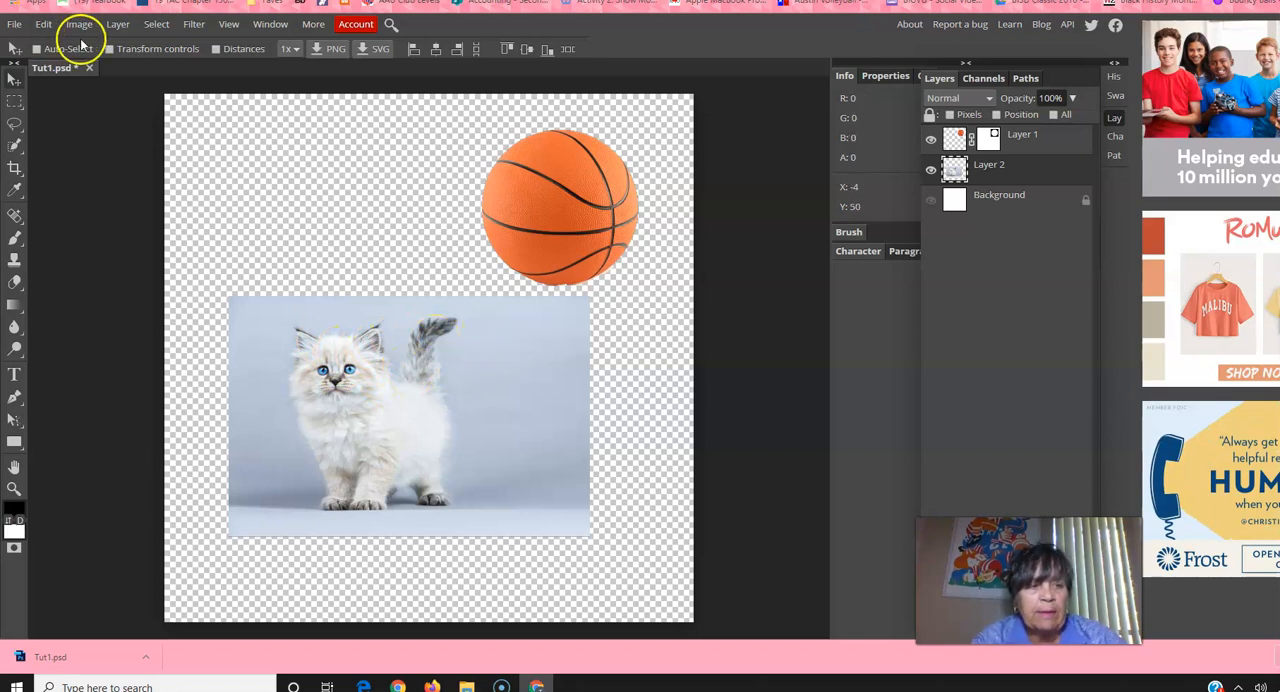
# Step: Scale the kitten layer proportionally to about 158% with the Scale transform and apply it
pyautogui.click(44, 24)
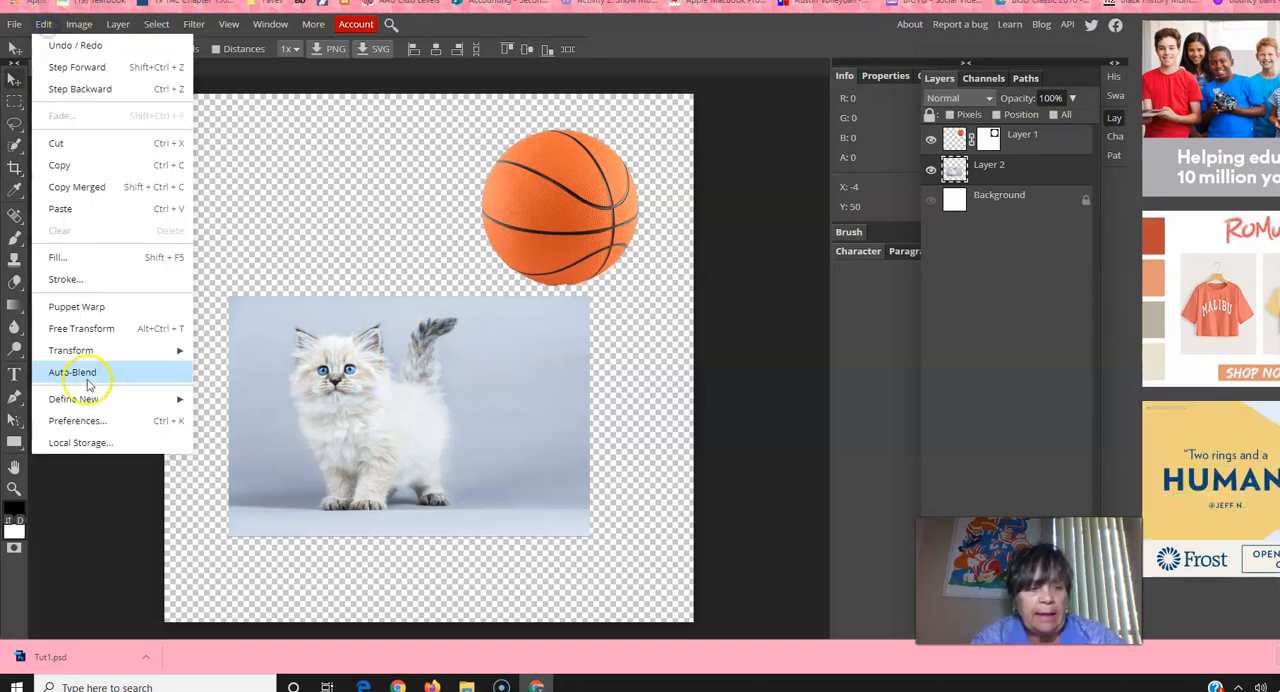
pyautogui.moveTo(141, 350)
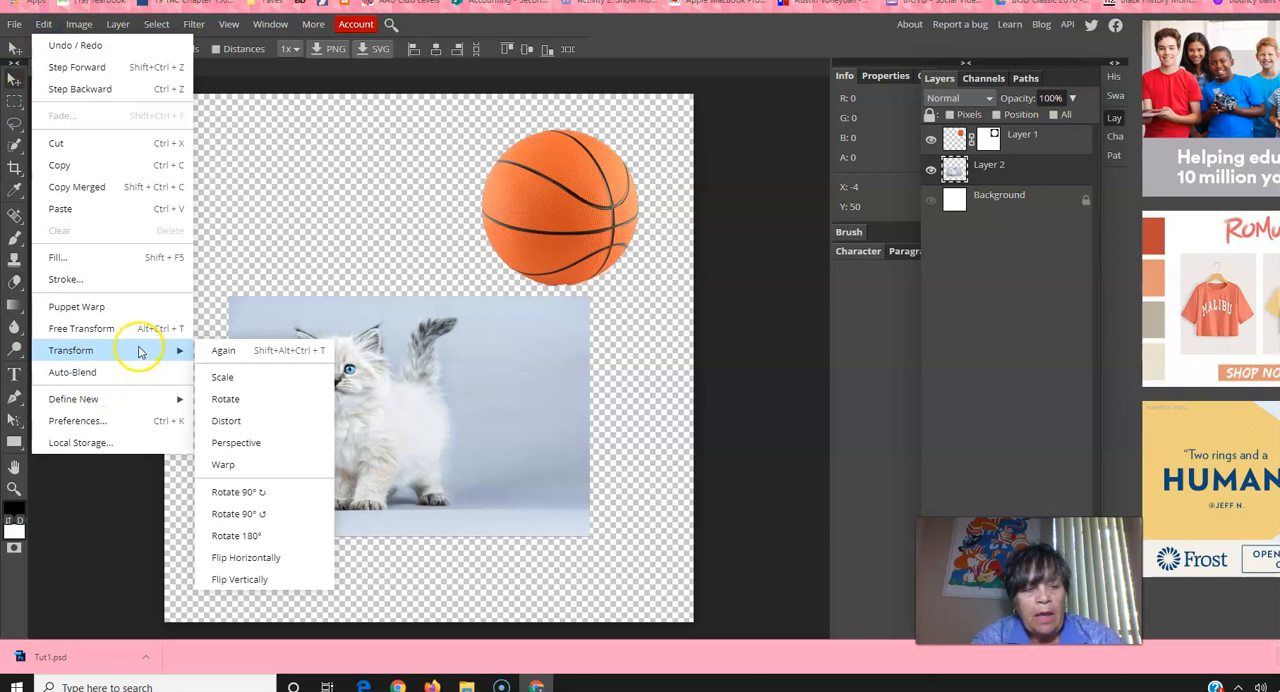
pyautogui.click(222, 380)
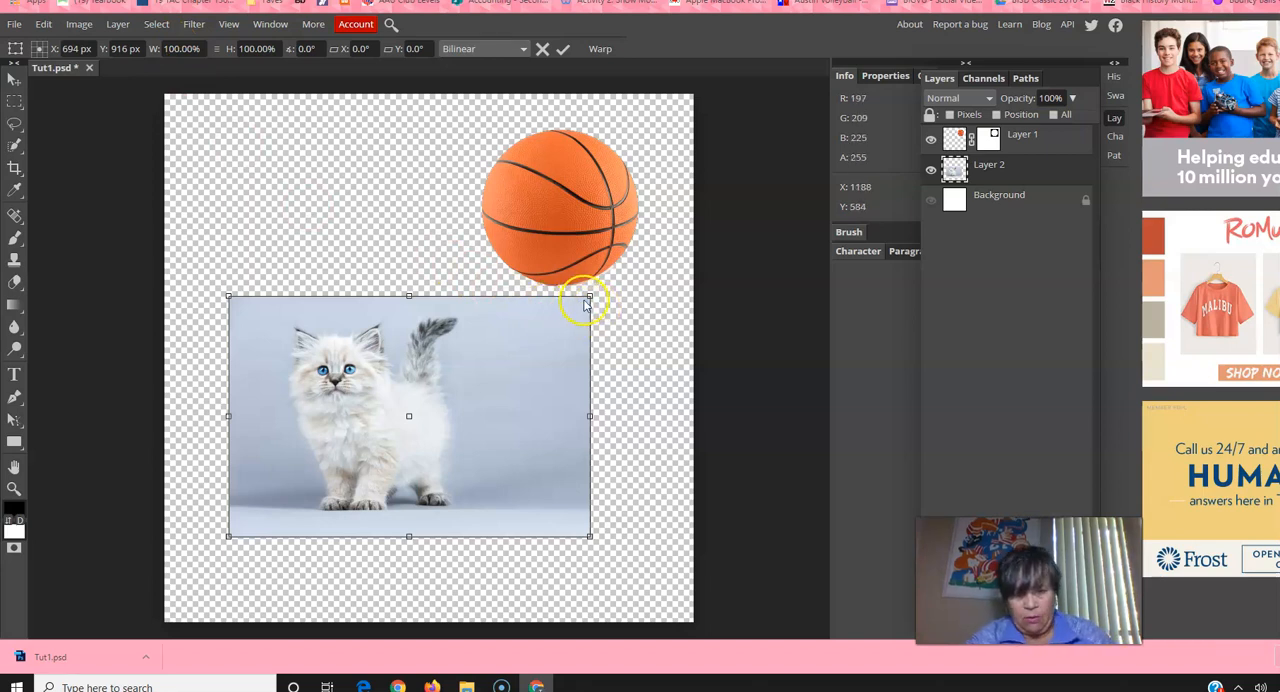
pyautogui.moveTo(589, 296); pyautogui.dragTo(746, 217)
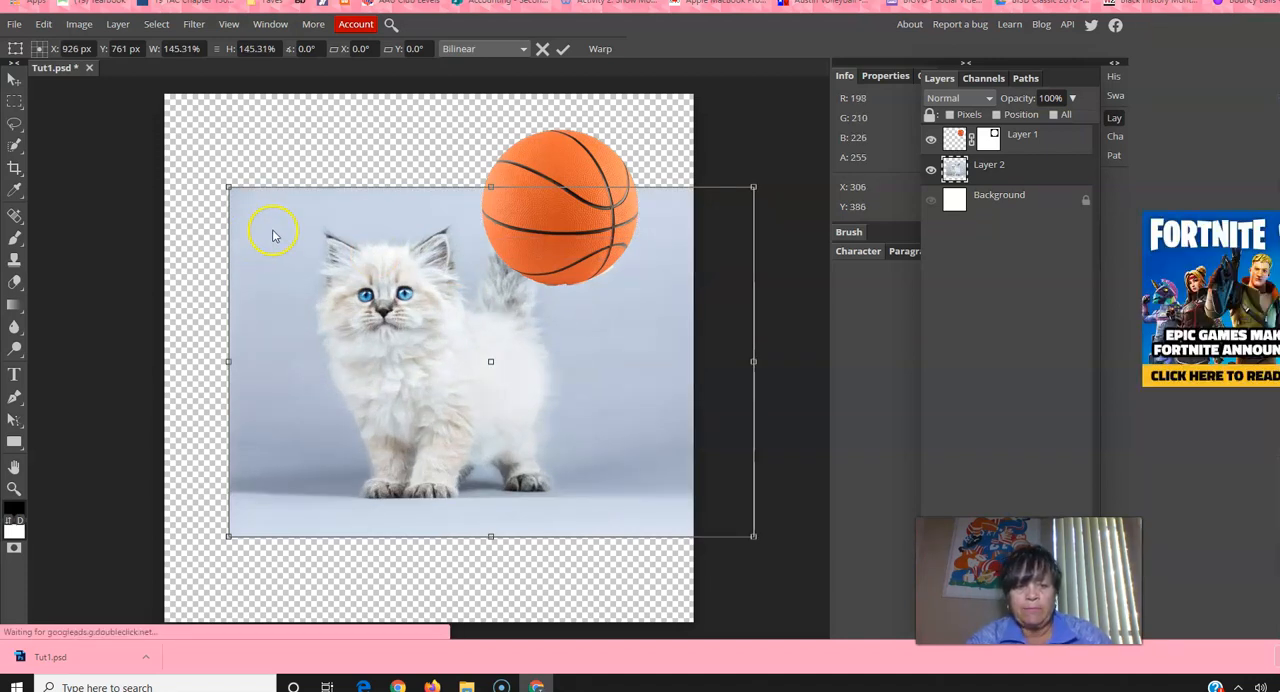
pyautogui.moveTo(228, 187); pyautogui.dragTo(183, 157)
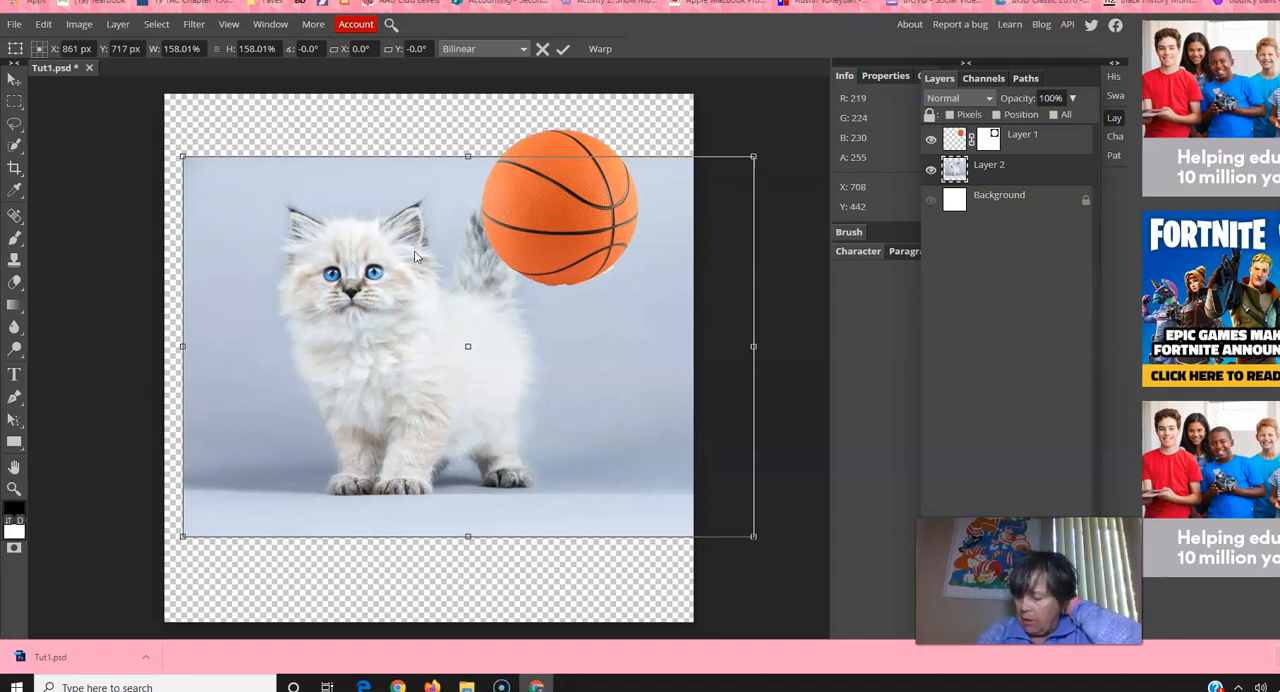
pyautogui.press('Return')
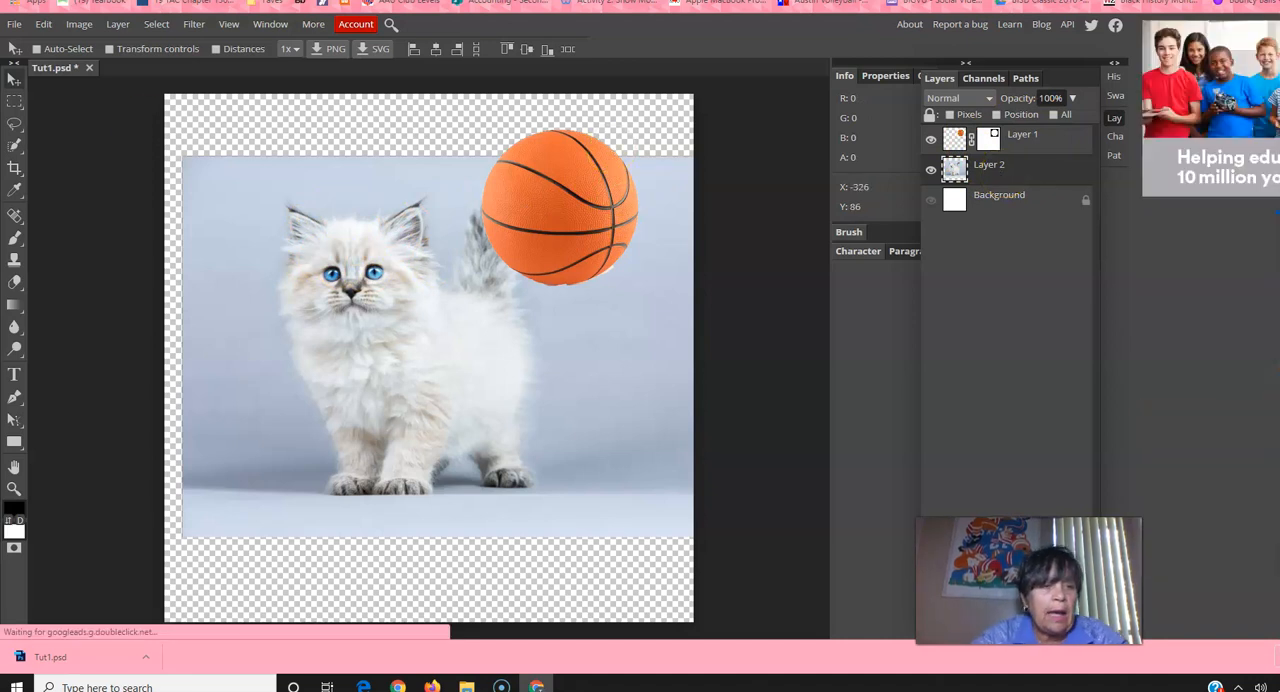
# Step: Activate Quick Selection, open Refine Edge for the kitten layer and preview the result on a black background
pyautogui.click(16, 148)
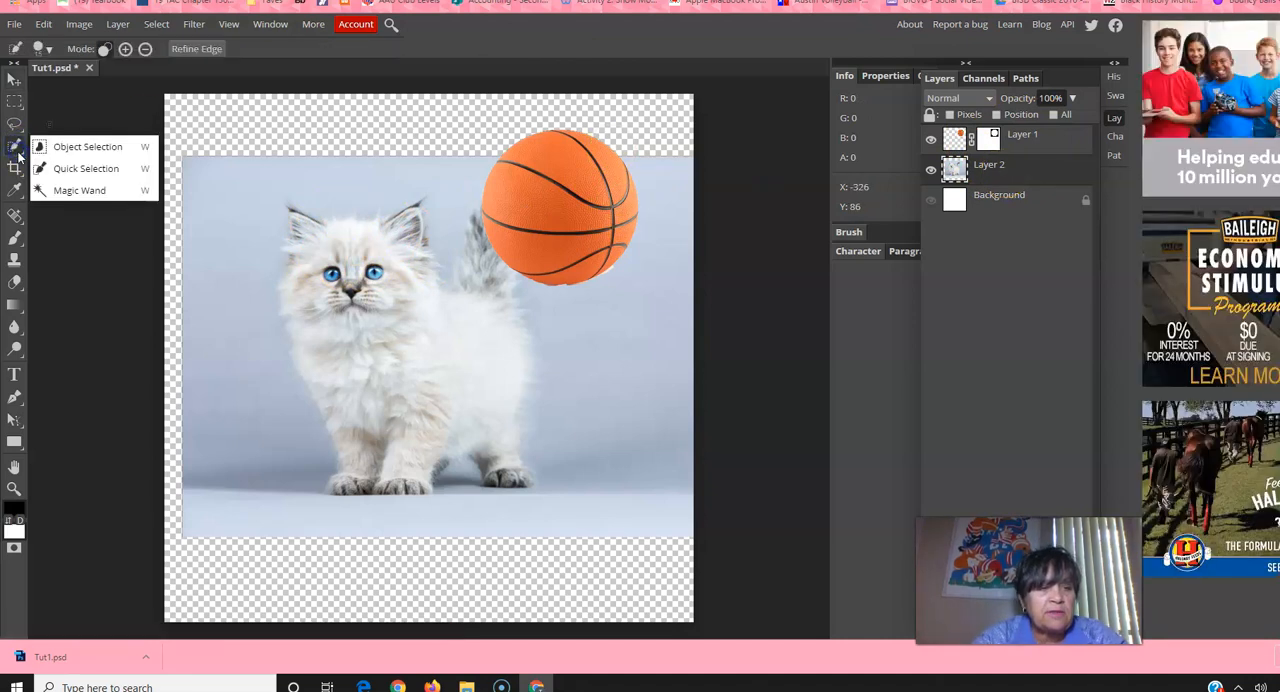
pyautogui.click(80, 169)
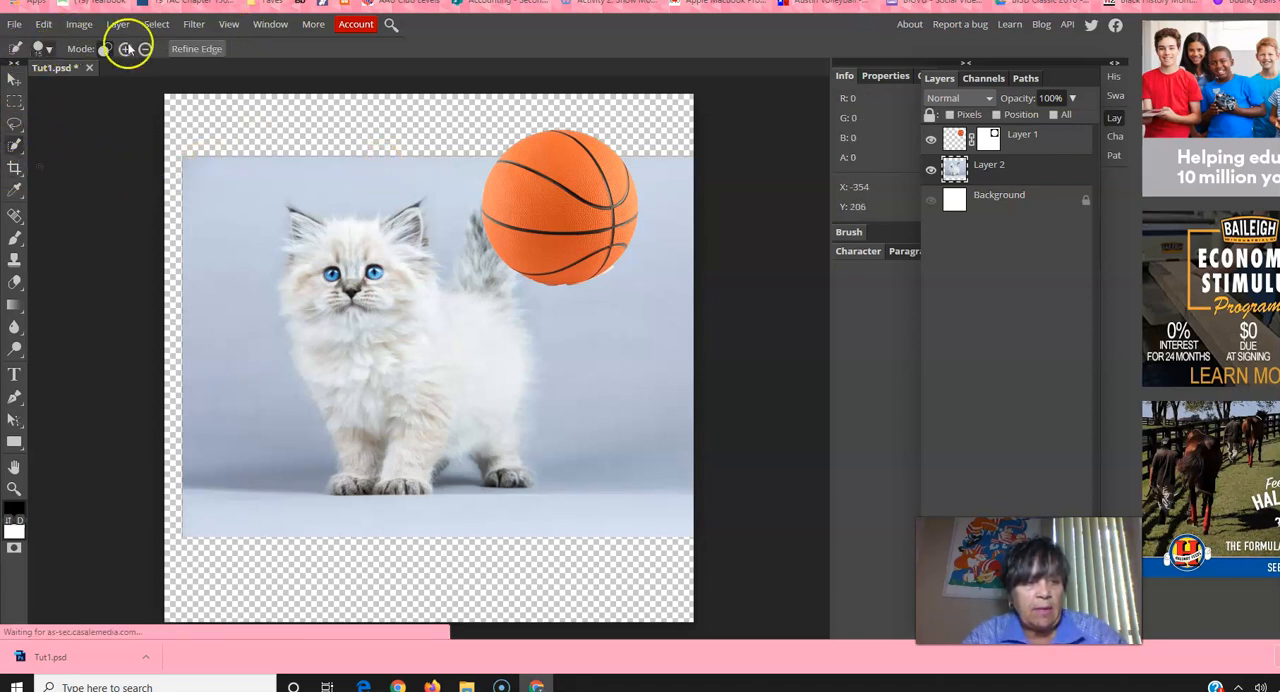
pyautogui.click(191, 50)
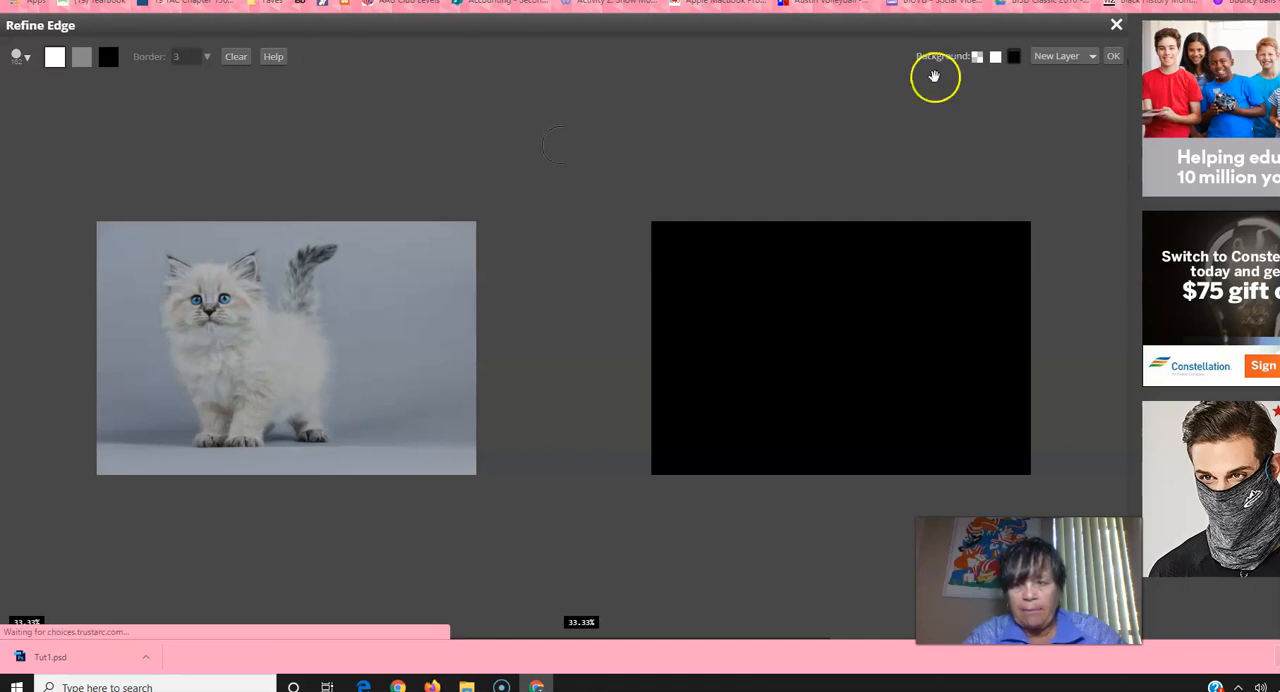
pyautogui.click(992, 60)
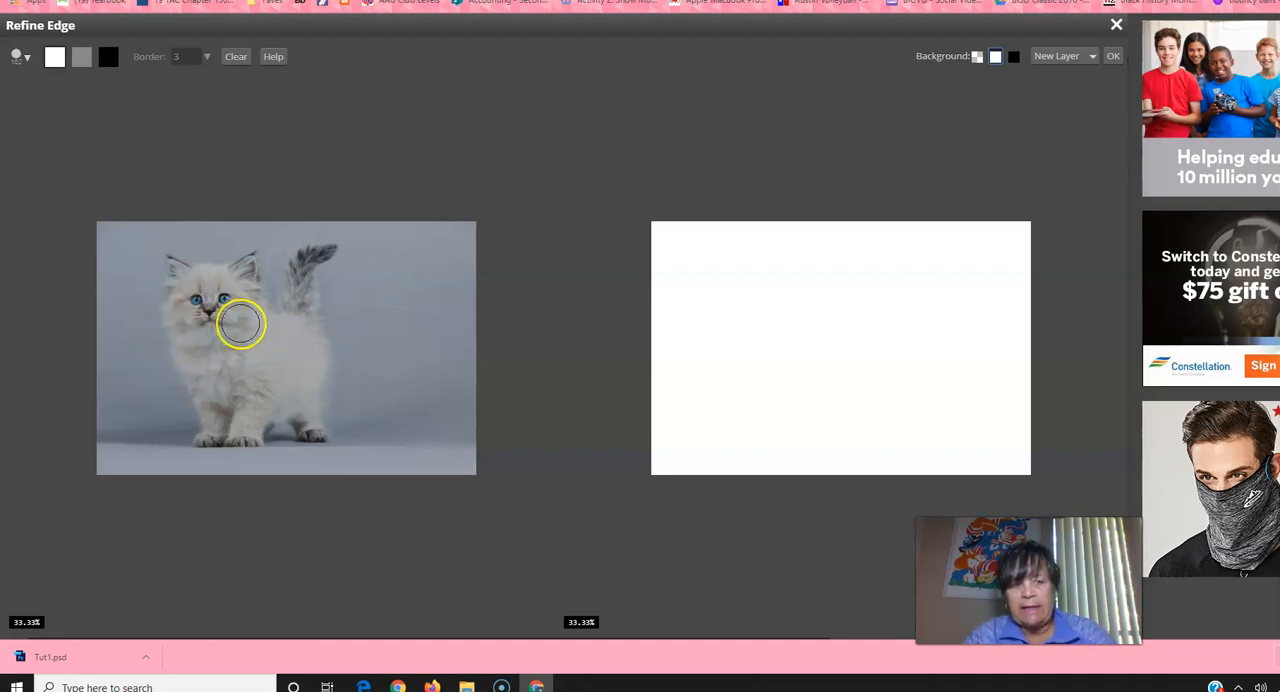
pyautogui.click(1014, 57)
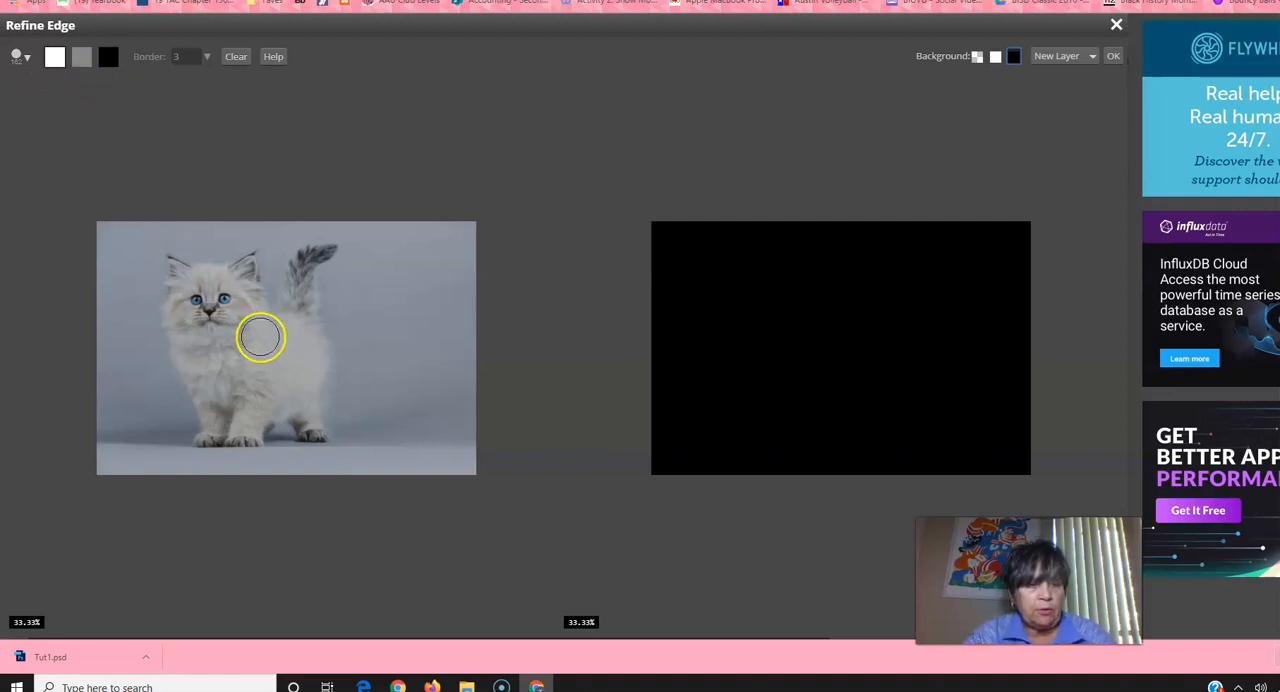
# Step: Paint the kitten's face, body, hind leg, tail and the ear nearest the tail as foreground with the white brush
pyautogui.moveTo(255, 347)
pyautogui.mouseDown()
pyautogui.moveTo(219, 330)
pyautogui.moveTo(222, 371)
pyautogui.moveTo(254, 351)
pyautogui.moveTo(227, 303)
pyautogui.moveTo(192, 296)
pyautogui.moveTo(197, 342)
pyautogui.moveTo(226, 364)
pyautogui.moveTo(298, 356)
pyautogui.moveTo(252, 323)
pyautogui.mouseUp()
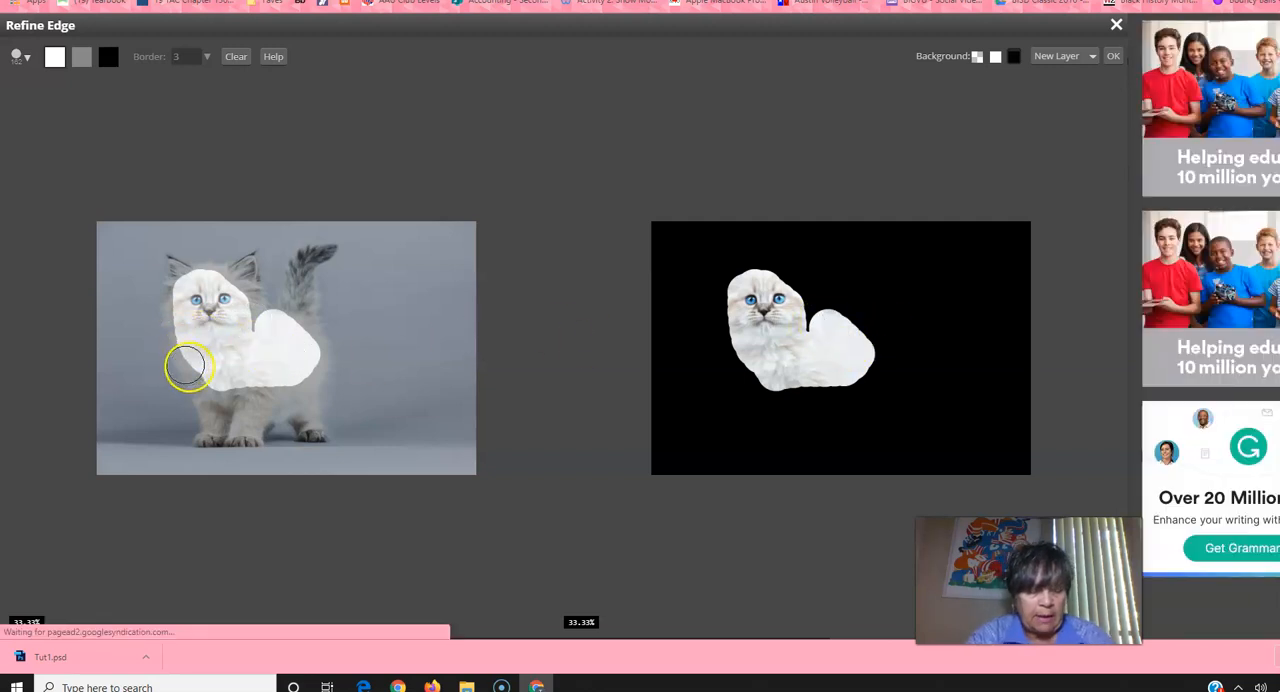
pyautogui.scroll(1, 189, 366)
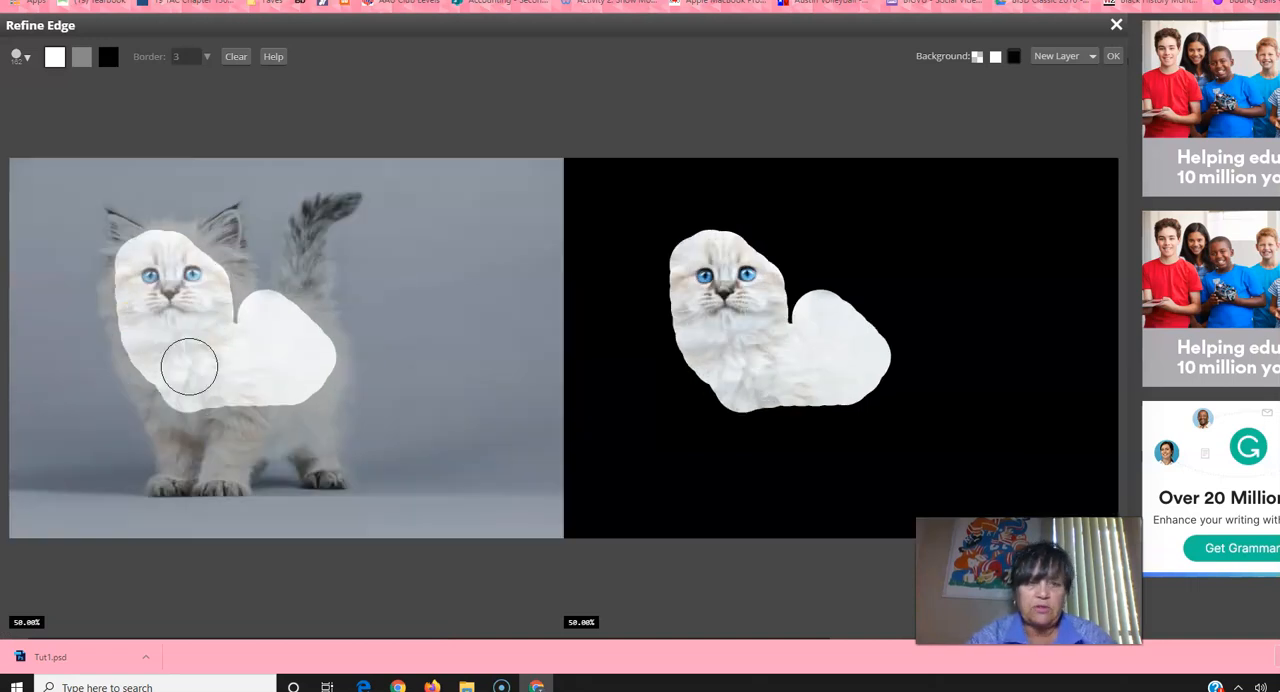
pyautogui.moveTo(189, 366)
pyautogui.mouseDown()
pyautogui.moveTo(146, 417)
pyautogui.moveTo(181, 450)
pyautogui.moveTo(235, 473)
pyautogui.moveTo(278, 433)
pyautogui.moveTo(339, 475)
pyautogui.moveTo(315, 383)
pyautogui.moveTo(311, 407)
pyautogui.moveTo(332, 350)
pyautogui.moveTo(302, 273)
pyautogui.moveTo(272, 340)
pyautogui.moveTo(314, 263)
pyautogui.moveTo(296, 290)
pyautogui.moveTo(300, 252)
pyautogui.moveTo(346, 194)
pyautogui.mouseUp()
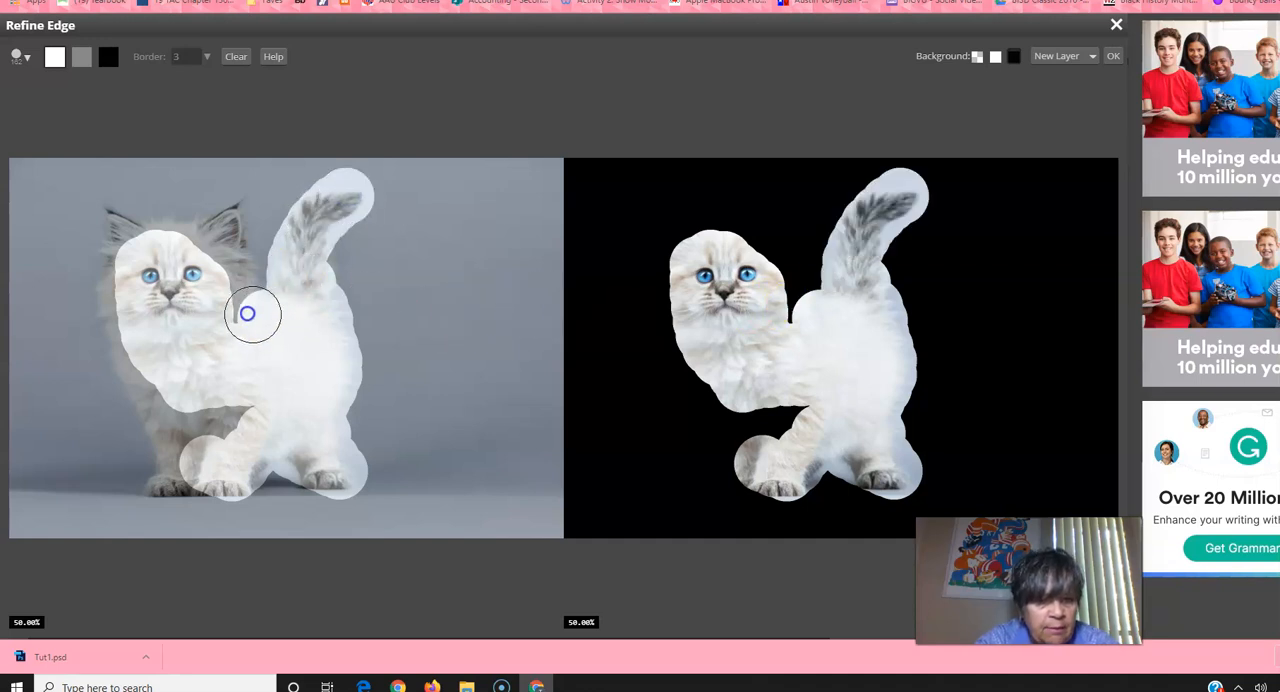
pyautogui.moveTo(231, 288)
pyautogui.mouseDown()
pyautogui.moveTo(214, 249)
pyautogui.moveTo(227, 224)
pyautogui.mouseUp()
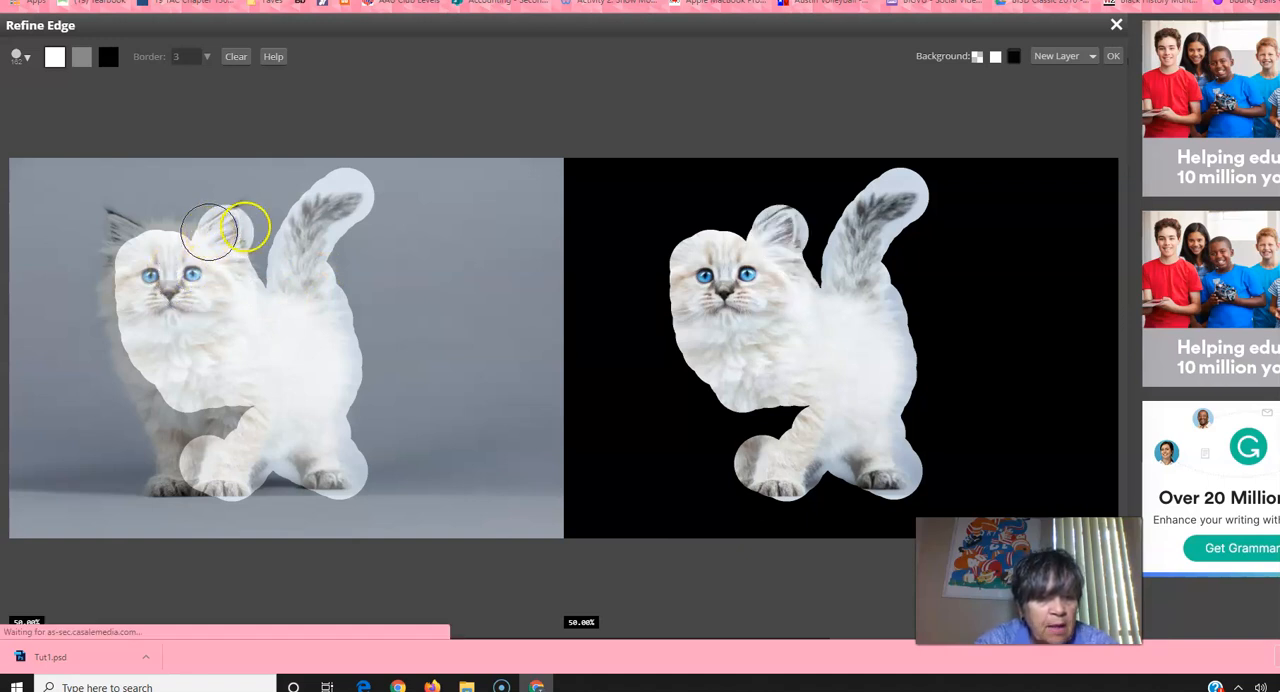
pyautogui.moveTo(270, 219); pyautogui.dragTo(246, 211)
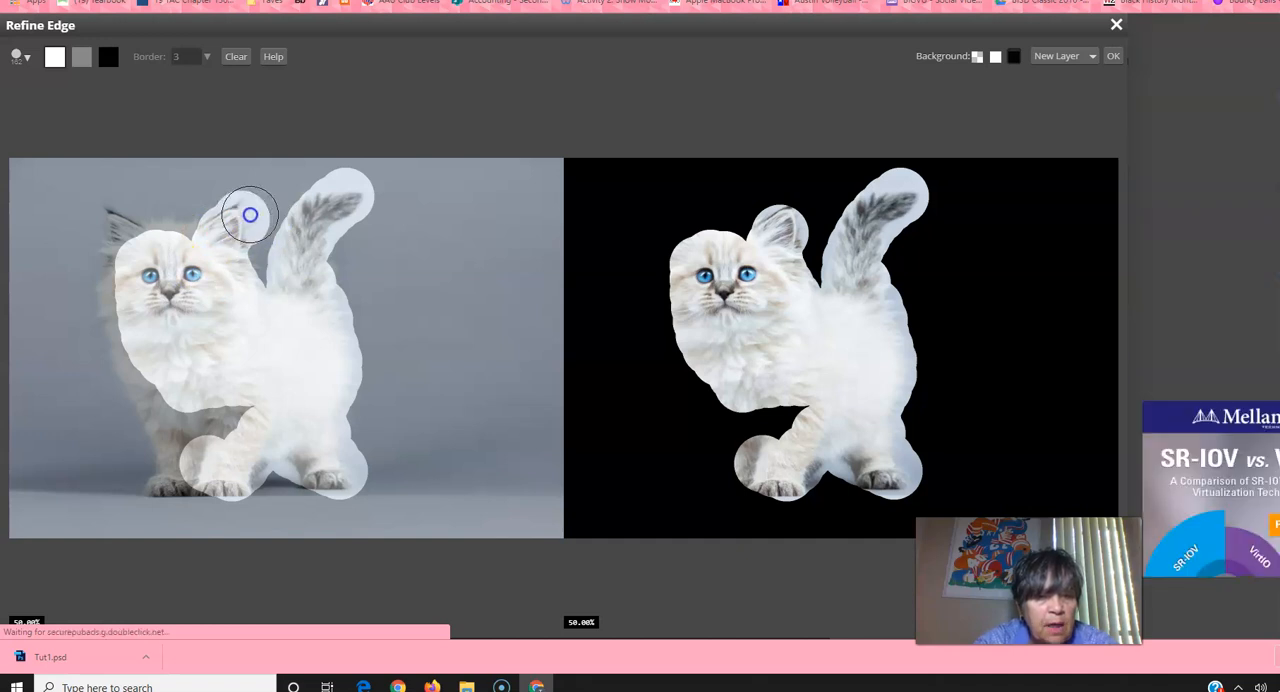
# Step: Reduce the brush size and paint the other ear, forehead, cheek, chest and front legs as foreground
pyautogui.press('[')
pyautogui.press('[')
pyautogui.press('[')
pyautogui.press('[')
pyautogui.press('[')
pyautogui.press('[')
pyautogui.press('[')
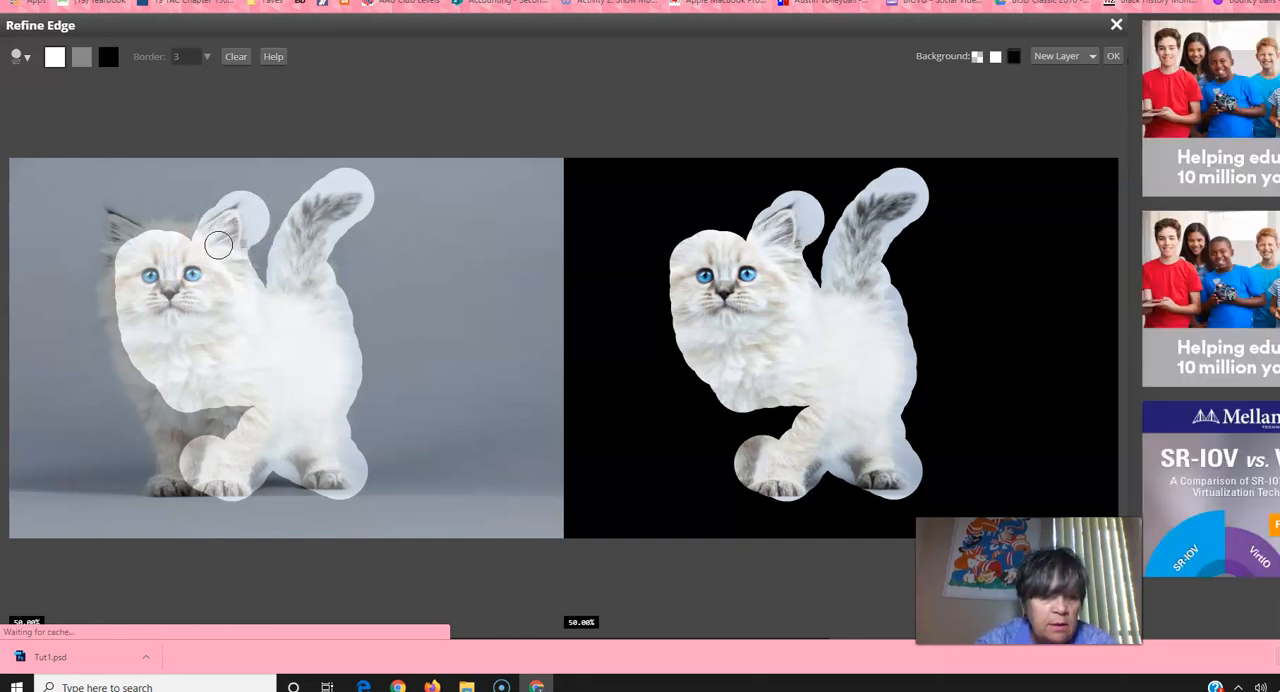
pyautogui.click(104, 240)
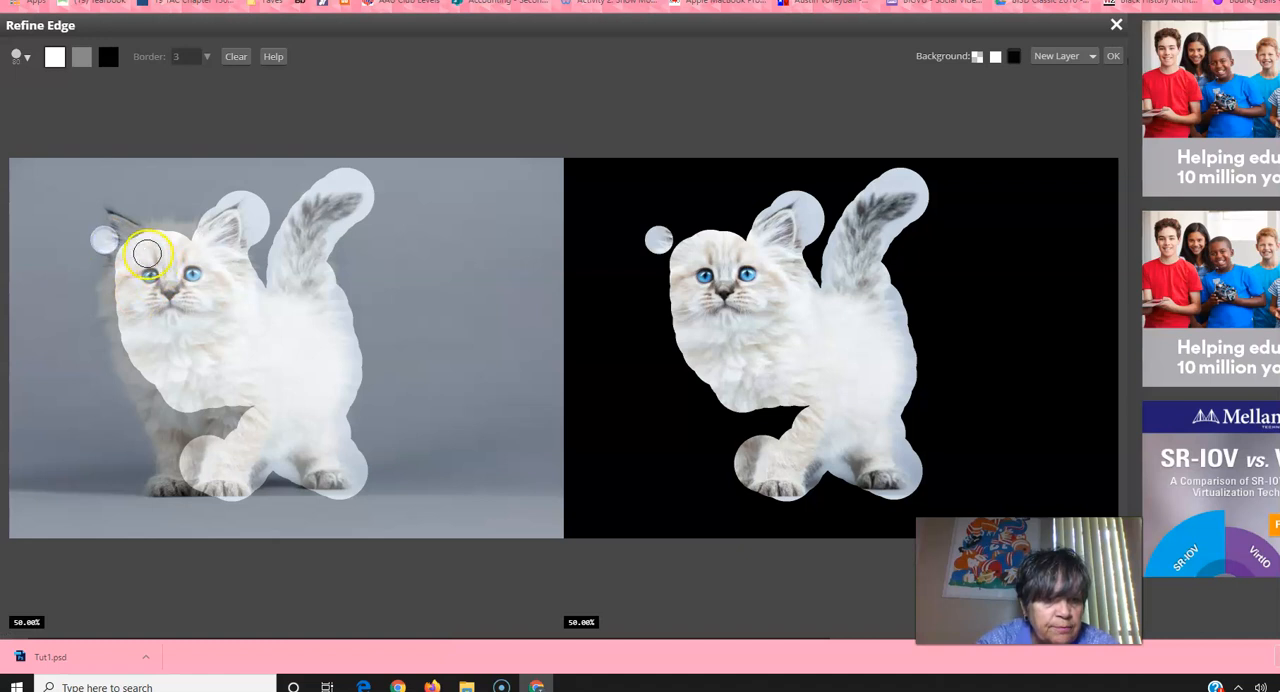
pyautogui.moveTo(113, 216)
pyautogui.mouseDown()
pyautogui.moveTo(152, 235)
pyautogui.moveTo(214, 237)
pyautogui.mouseUp()
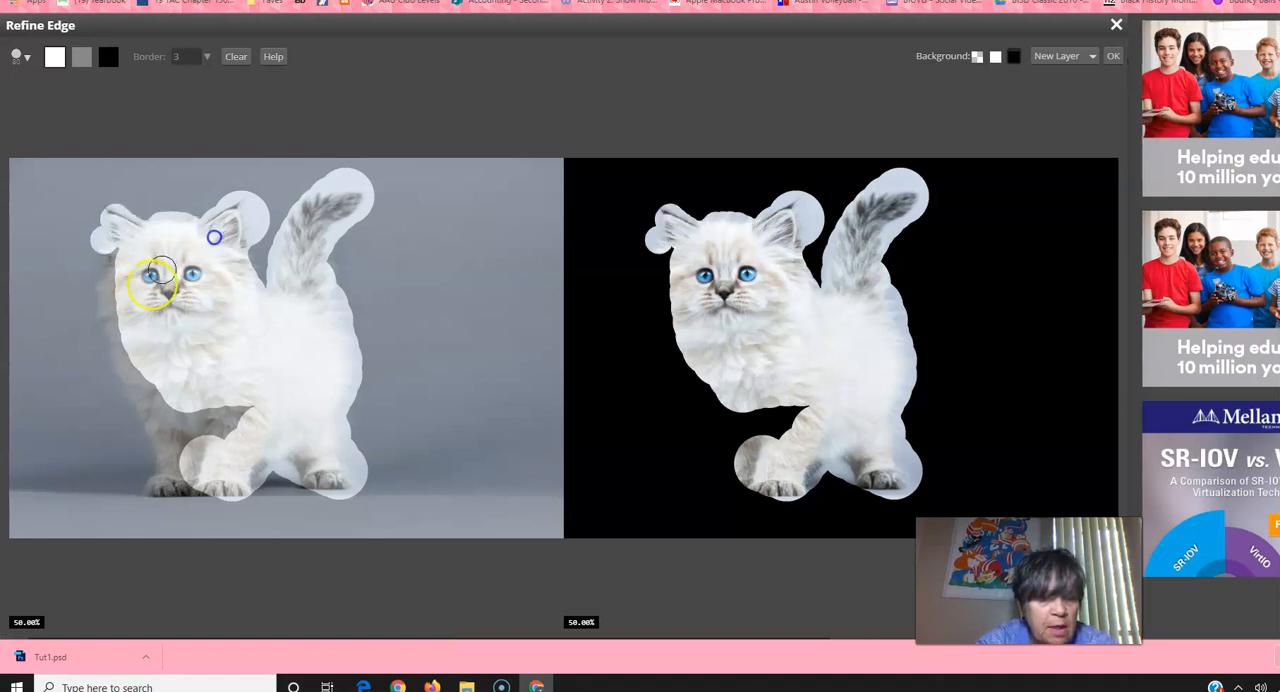
pyautogui.moveTo(120, 255)
pyautogui.mouseDown()
pyautogui.moveTo(122, 292)
pyautogui.moveTo(129, 274)
pyautogui.moveTo(108, 304)
pyautogui.moveTo(136, 350)
pyautogui.moveTo(120, 315)
pyautogui.moveTo(114, 352)
pyautogui.moveTo(137, 373)
pyautogui.moveTo(162, 442)
pyautogui.moveTo(158, 490)
pyautogui.moveTo(206, 485)
pyautogui.moveTo(181, 473)
pyautogui.moveTo(159, 379)
pyautogui.moveTo(172, 407)
pyautogui.moveTo(227, 436)
pyautogui.moveTo(255, 405)
pyautogui.moveTo(214, 412)
pyautogui.mouseUp()
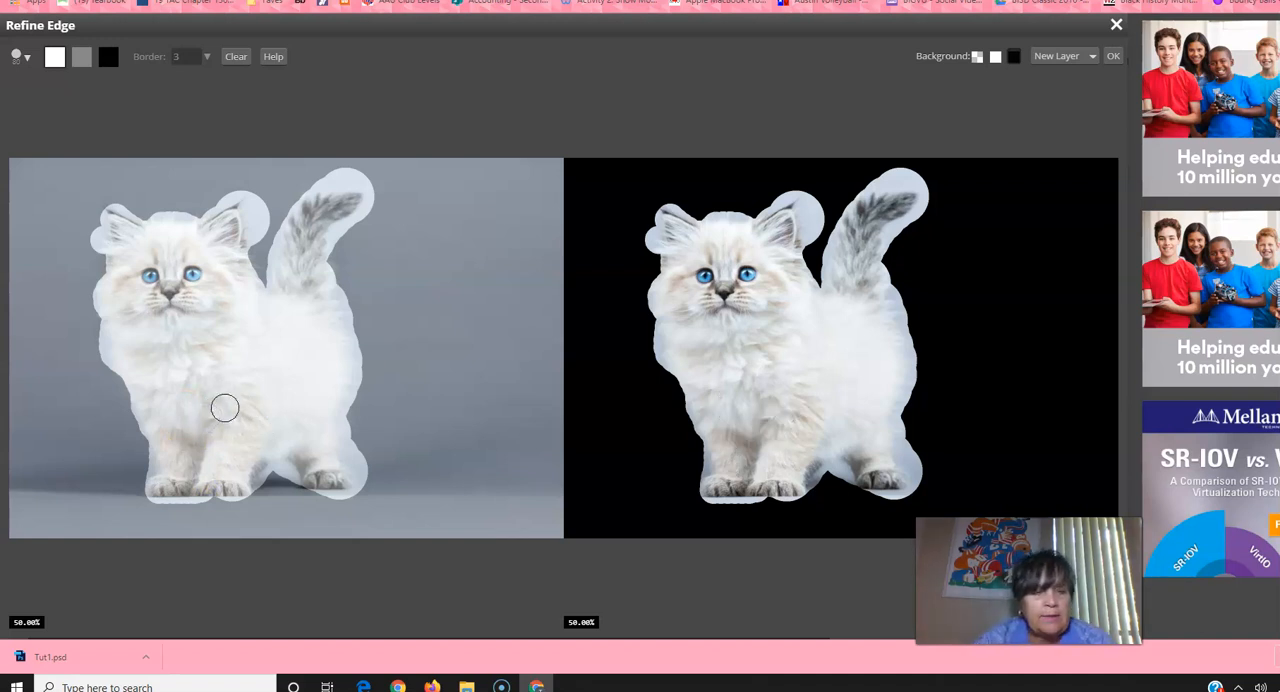
# Step: Paint with the black brush to remove the excess background around the tail, nearby ear, hind paw and back
pyautogui.click(110, 56)
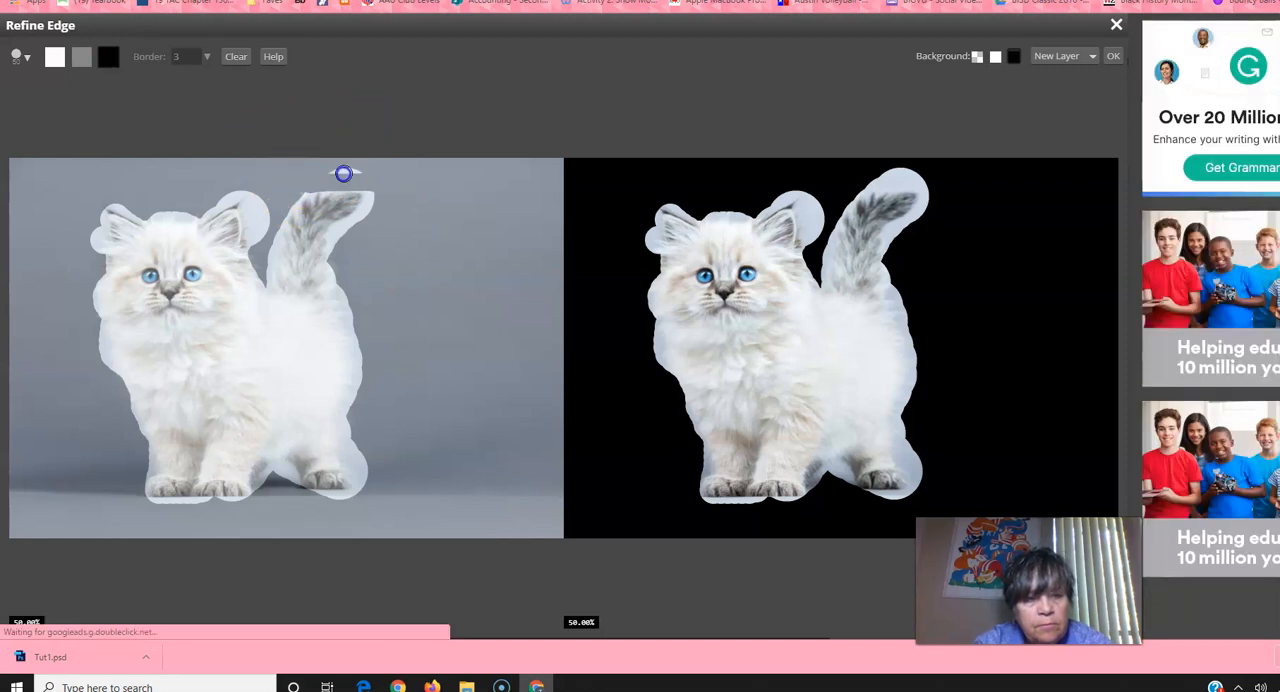
pyautogui.moveTo(276, 203)
pyautogui.mouseDown()
pyautogui.moveTo(234, 200)
pyautogui.moveTo(251, 190)
pyautogui.mouseUp()
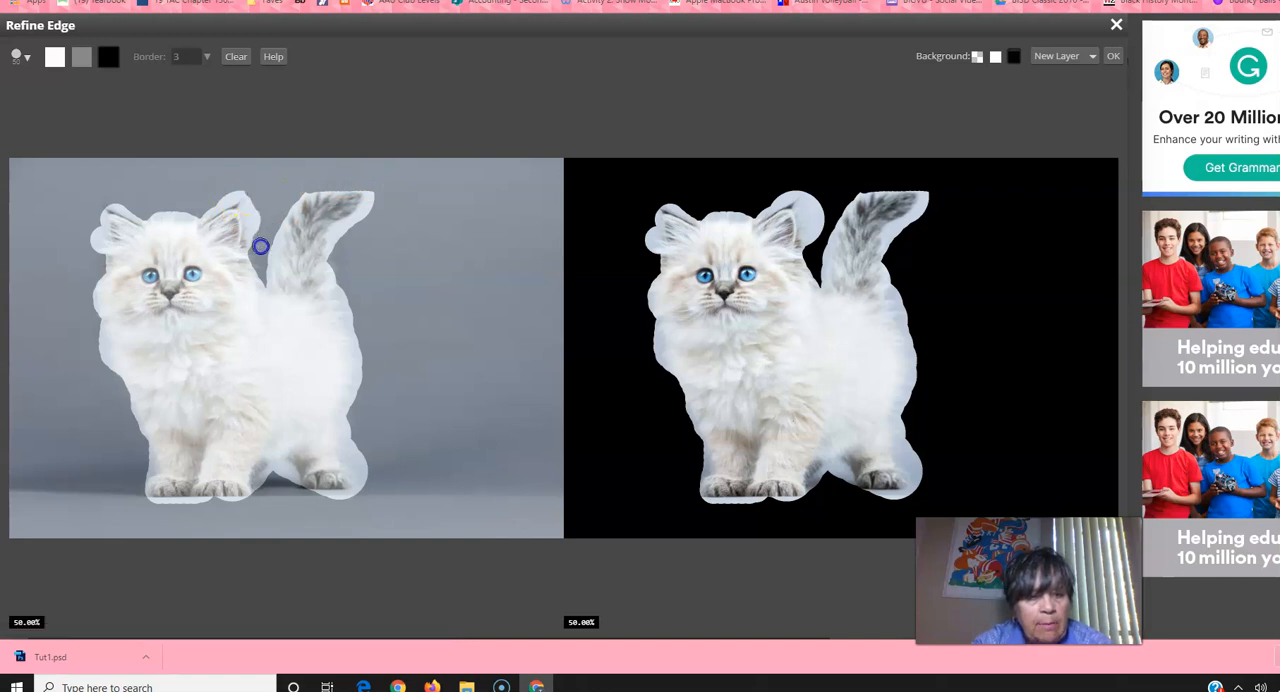
pyautogui.moveTo(430, 444)
pyautogui.mouseDown()
pyautogui.moveTo(397, 574)
pyautogui.moveTo(329, 530)
pyautogui.moveTo(369, 486)
pyautogui.mouseUp()
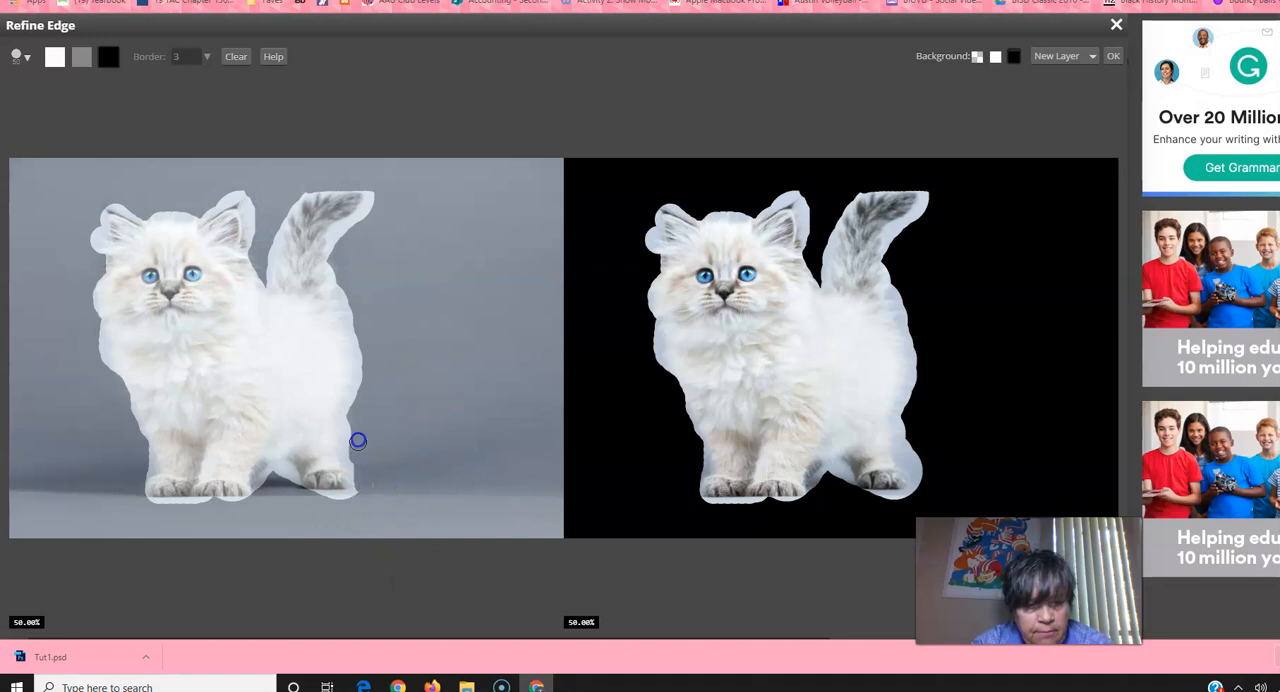
pyautogui.moveTo(360, 417)
pyautogui.mouseDown()
pyautogui.moveTo(386, 387)
pyautogui.moveTo(42, 365)
pyautogui.moveTo(33, 398)
pyautogui.moveTo(124, 515)
pyautogui.moveTo(261, 520)
pyautogui.moveTo(156, 514)
pyautogui.moveTo(127, 471)
pyautogui.moveTo(67, 337)
pyautogui.moveTo(72, 218)
pyautogui.moveTo(122, 188)
pyautogui.moveTo(247, 257)
pyautogui.moveTo(288, 254)
pyautogui.moveTo(267, 229)
pyautogui.moveTo(202, 205)
pyautogui.moveTo(251, 183)
pyautogui.moveTo(350, 263)
pyautogui.mouseUp()
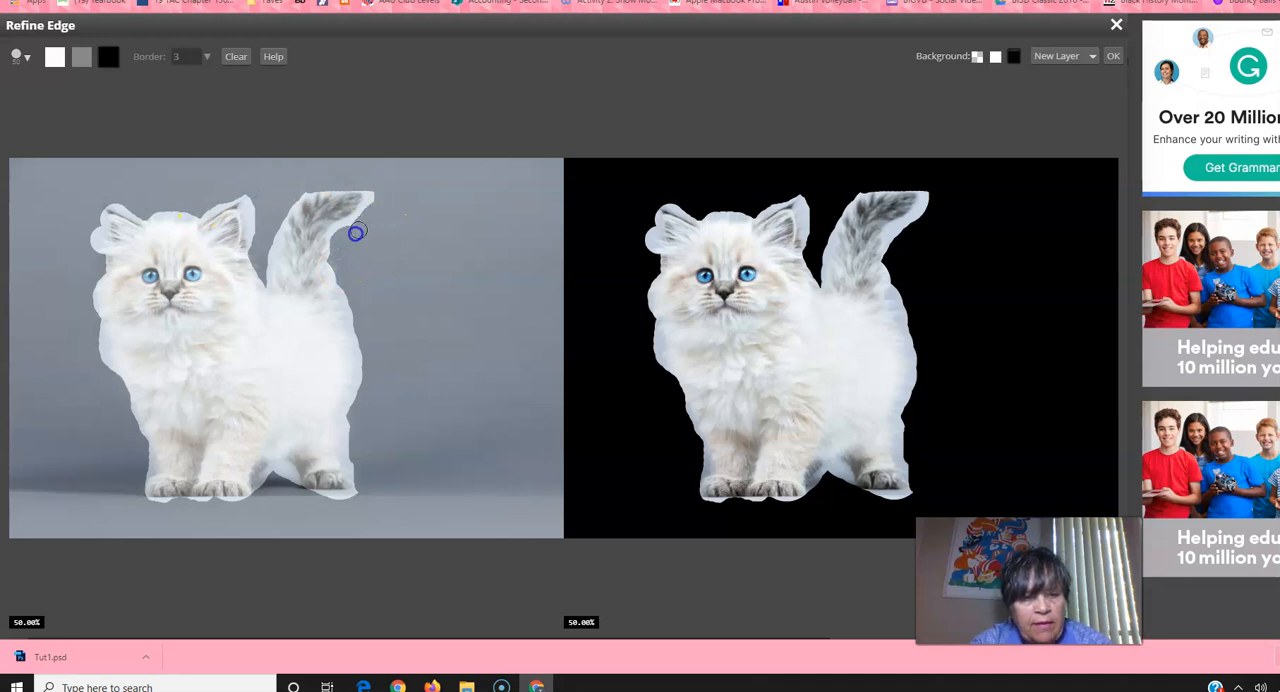
pyautogui.moveTo(337, 243)
pyautogui.mouseDown()
pyautogui.moveTo(309, 243)
pyautogui.moveTo(382, 276)
pyautogui.mouseUp()
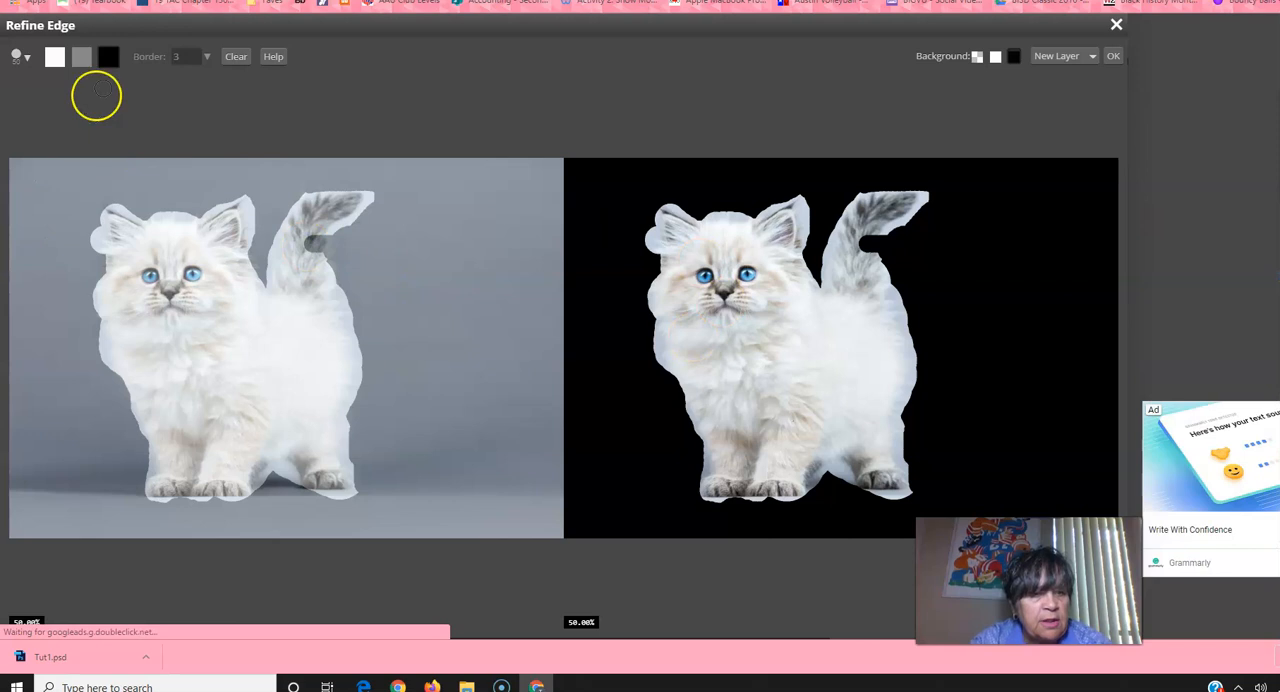
# Step: Restore the notch erased from the middle of the tail by painting over it with the white brush
pyautogui.click(54, 56)
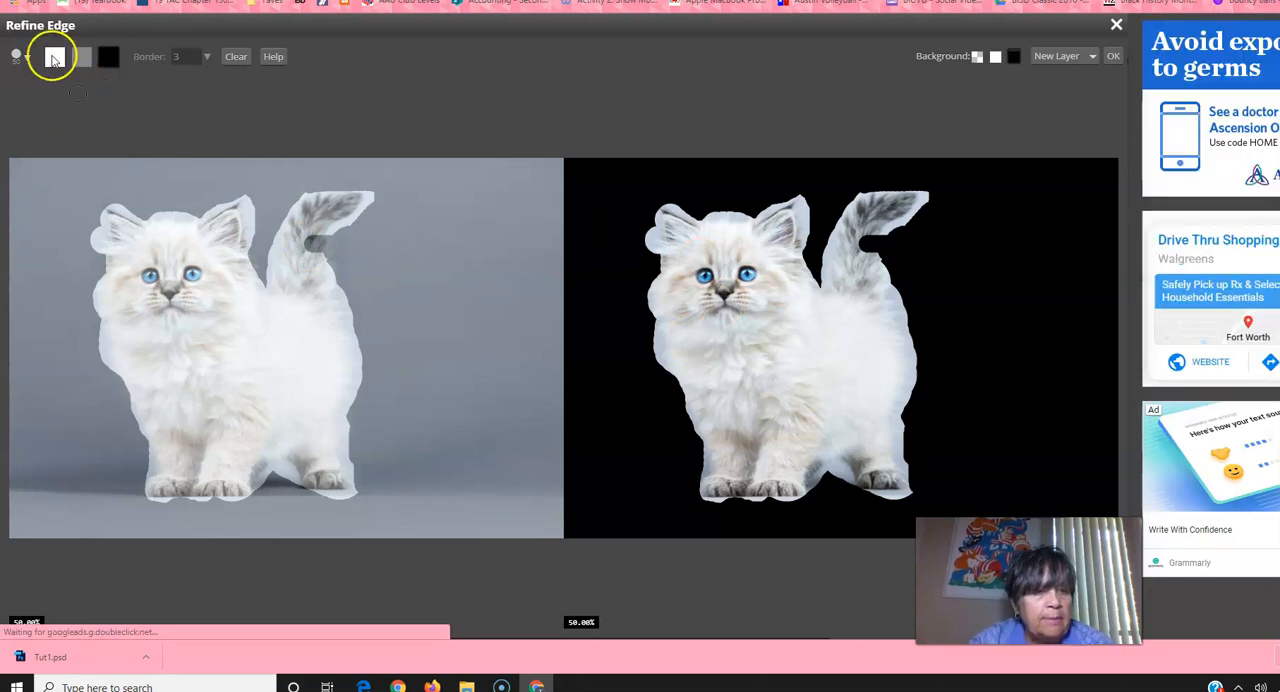
pyautogui.moveTo(297, 263)
pyautogui.mouseDown()
pyautogui.moveTo(316, 226)
pyautogui.moveTo(309, 272)
pyautogui.mouseUp()
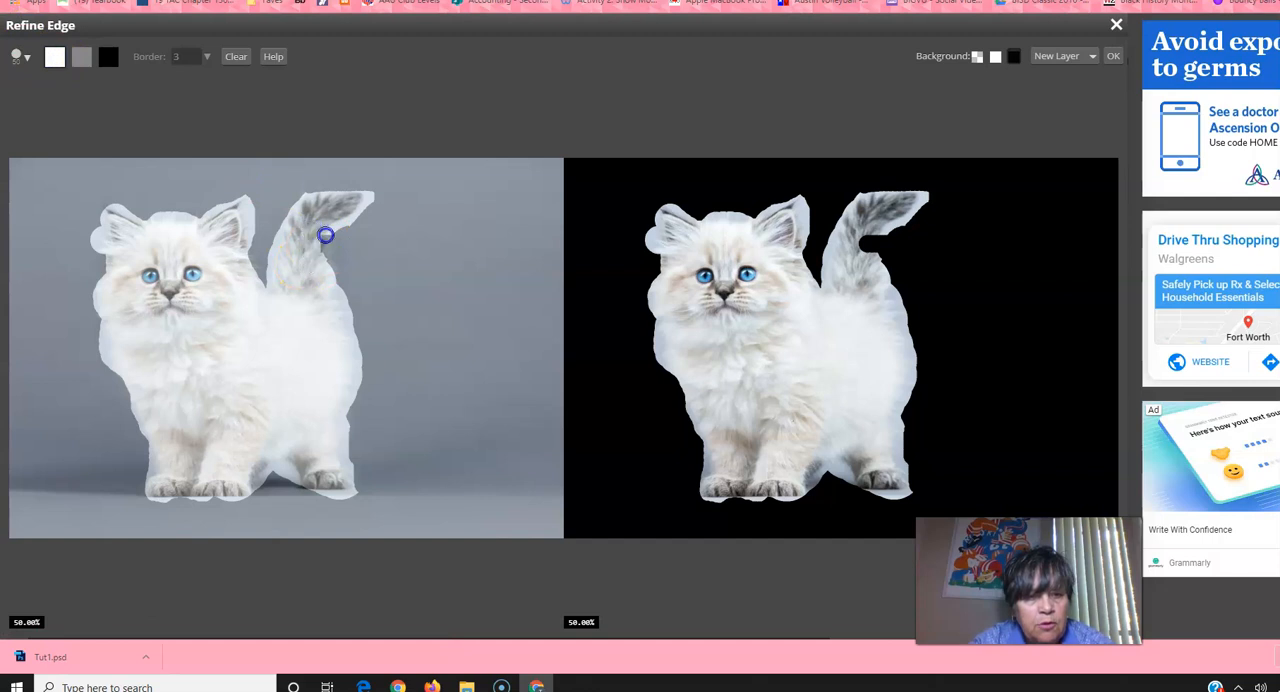
# Step: Fill the remaining gap along the tail's lower edge with the white brush
pyautogui.moveTo(321, 270); pyautogui.dragTo(322, 273)
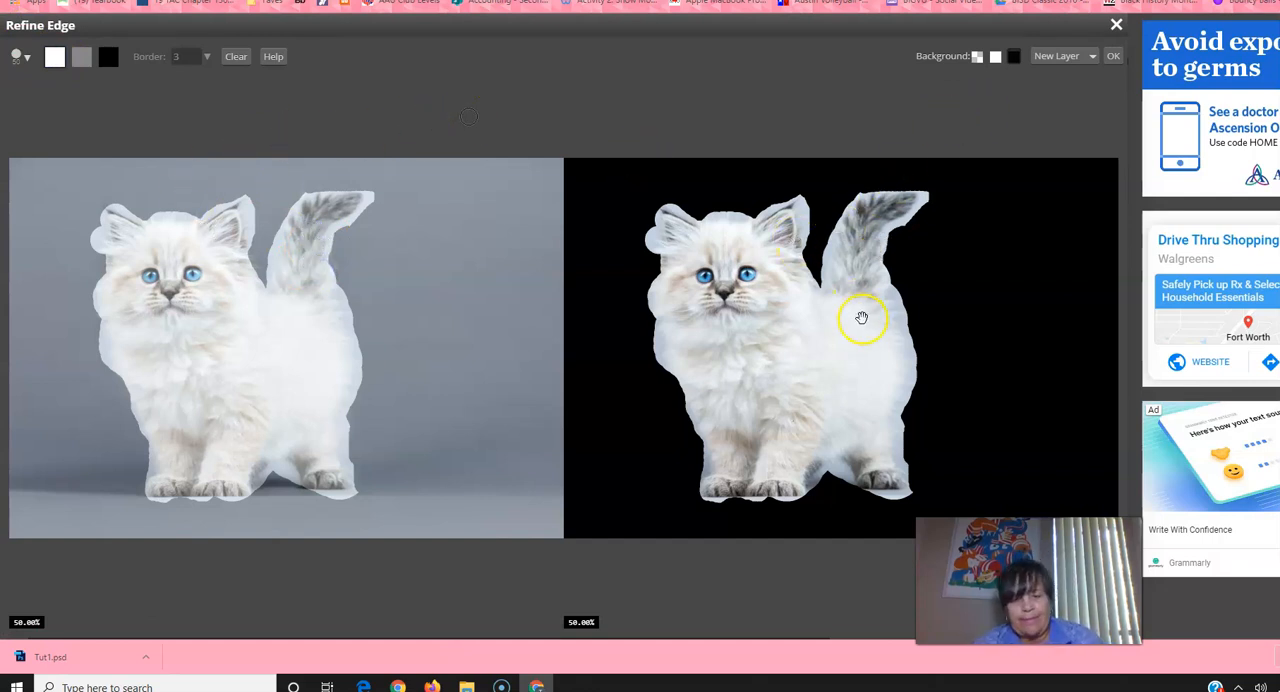
pyautogui.moveTo(322, 503); pyautogui.dragTo(354, 508)
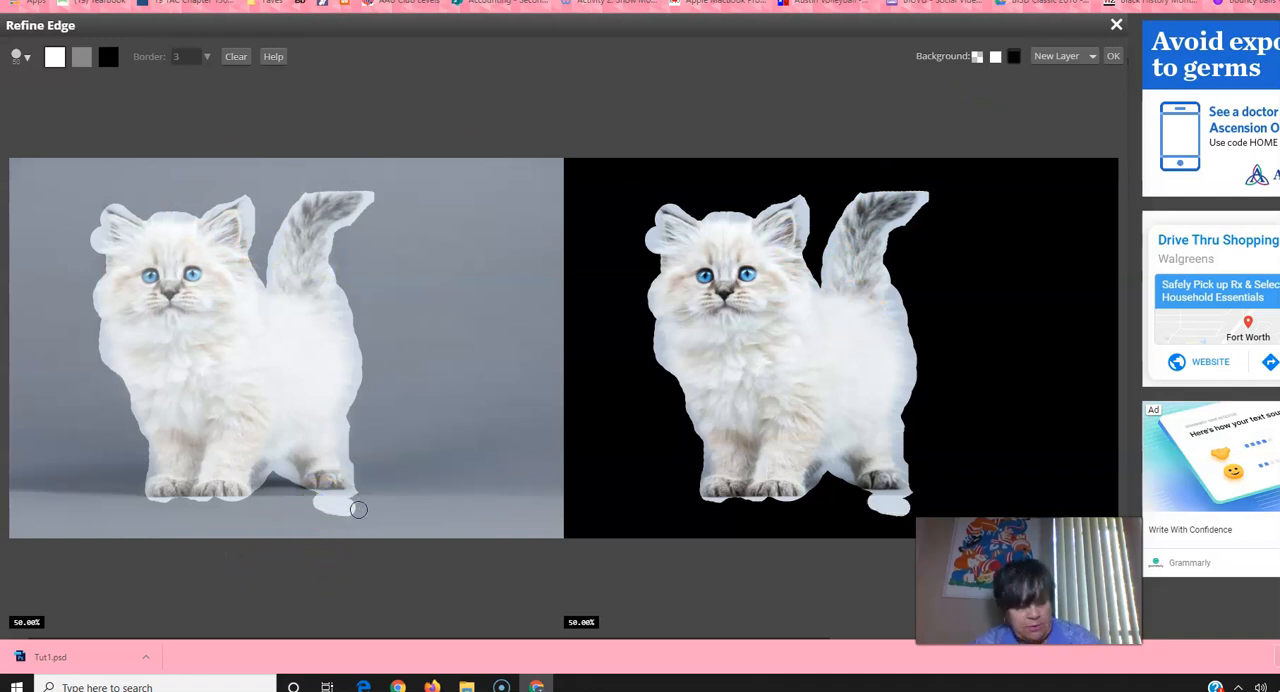
pyautogui.hotkey('ctrl', 'z')
# Step: Trim the background beneath the hind paw with the black brush and restore the paw's inner edge with the white brush
pyautogui.click(108, 56)
pyautogui.moveTo(320, 504); pyautogui.dragTo(358, 501)
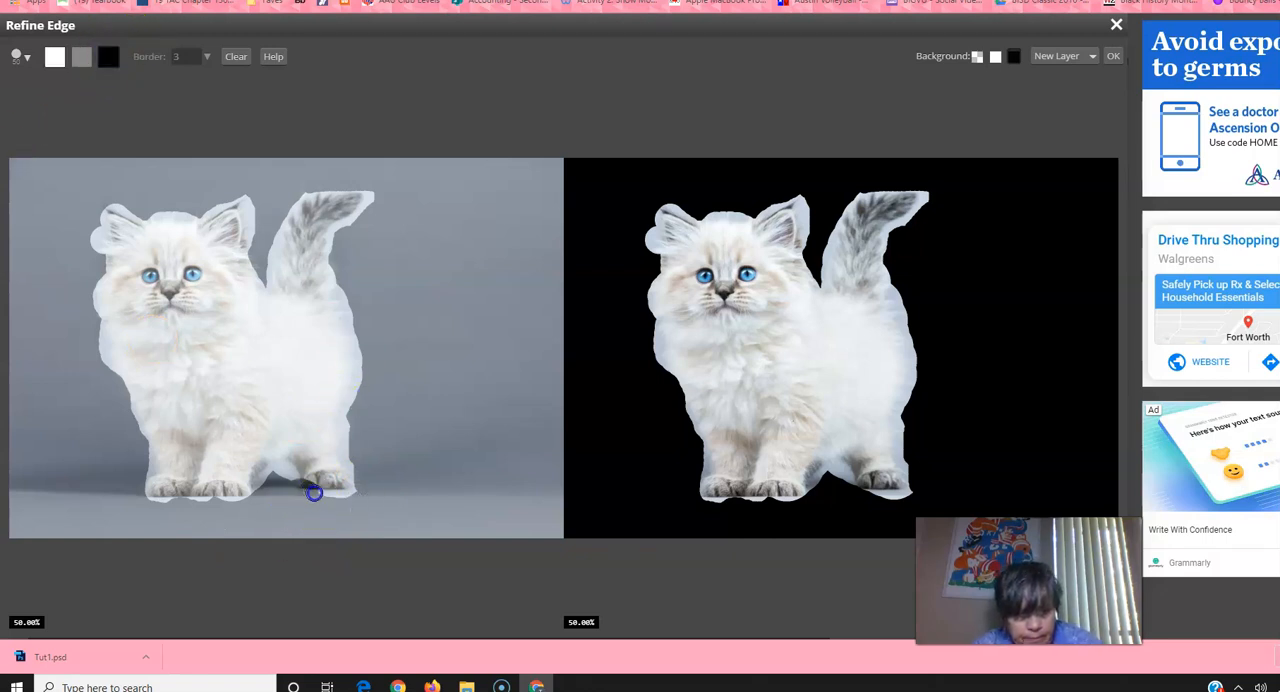
pyautogui.click(55, 57)
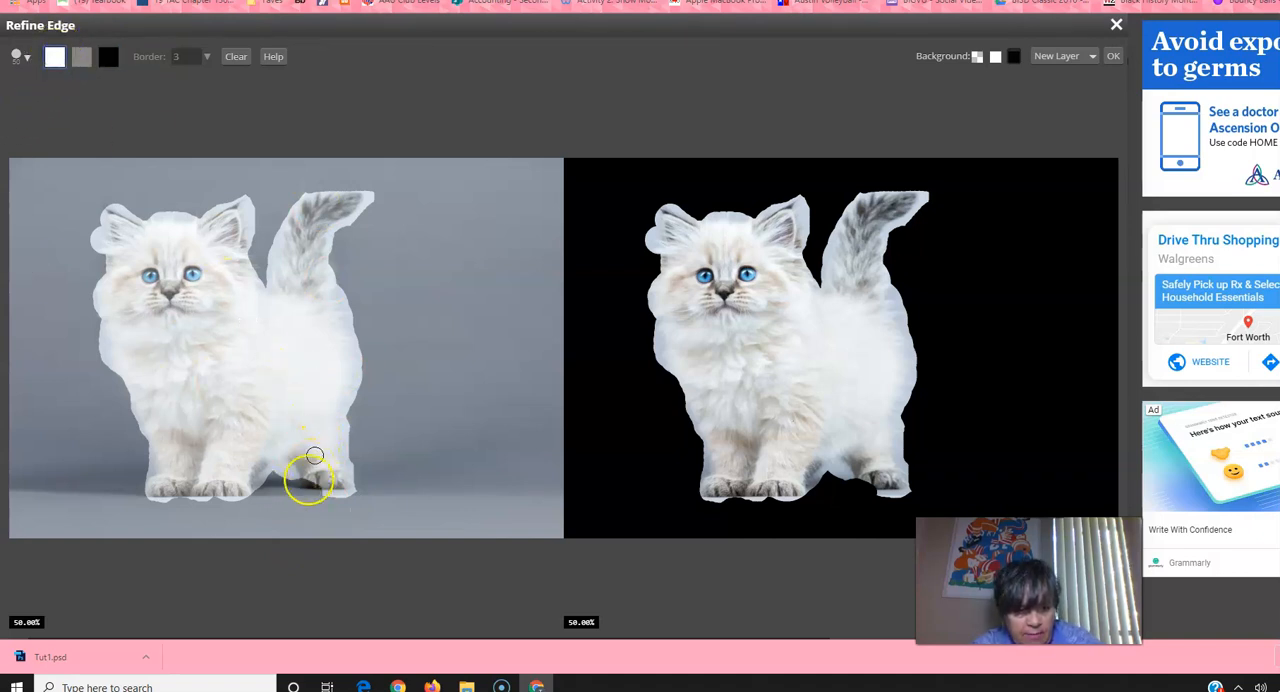
pyautogui.moveTo(308, 480); pyautogui.dragTo(328, 480)
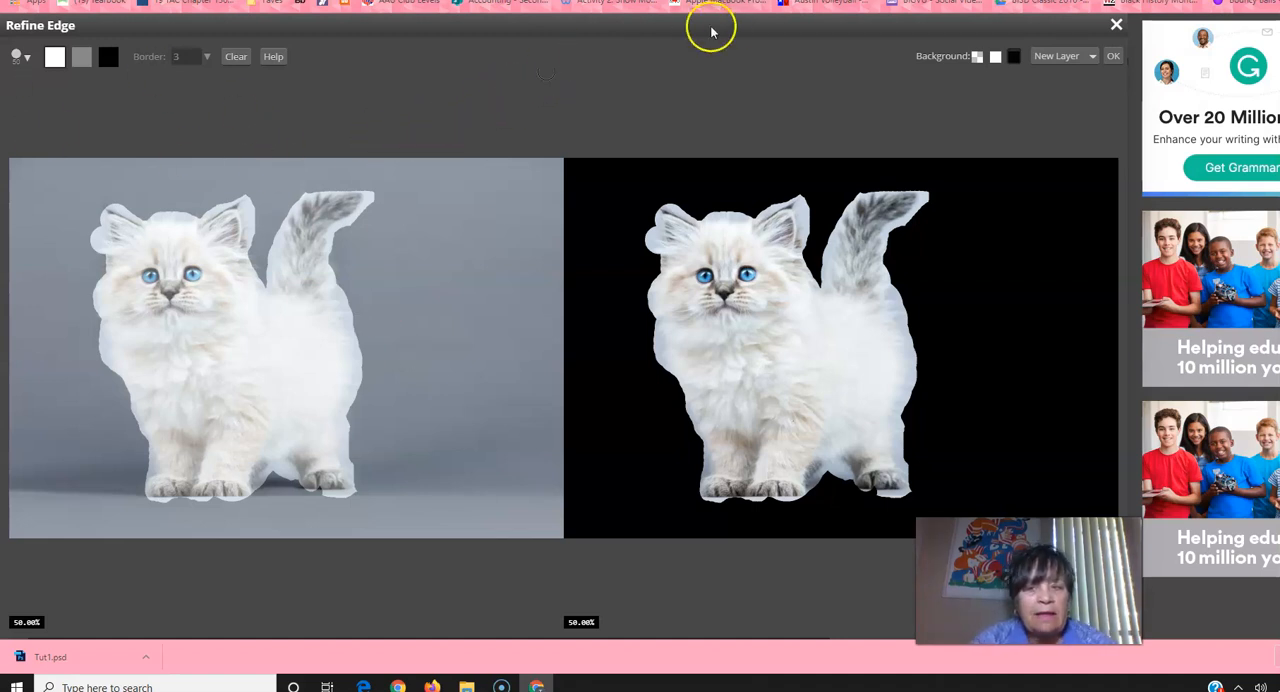
# Step: Switch to the gray brush and paint over the tip and outer edge of the kitten's tail
pyautogui.click(81, 58)
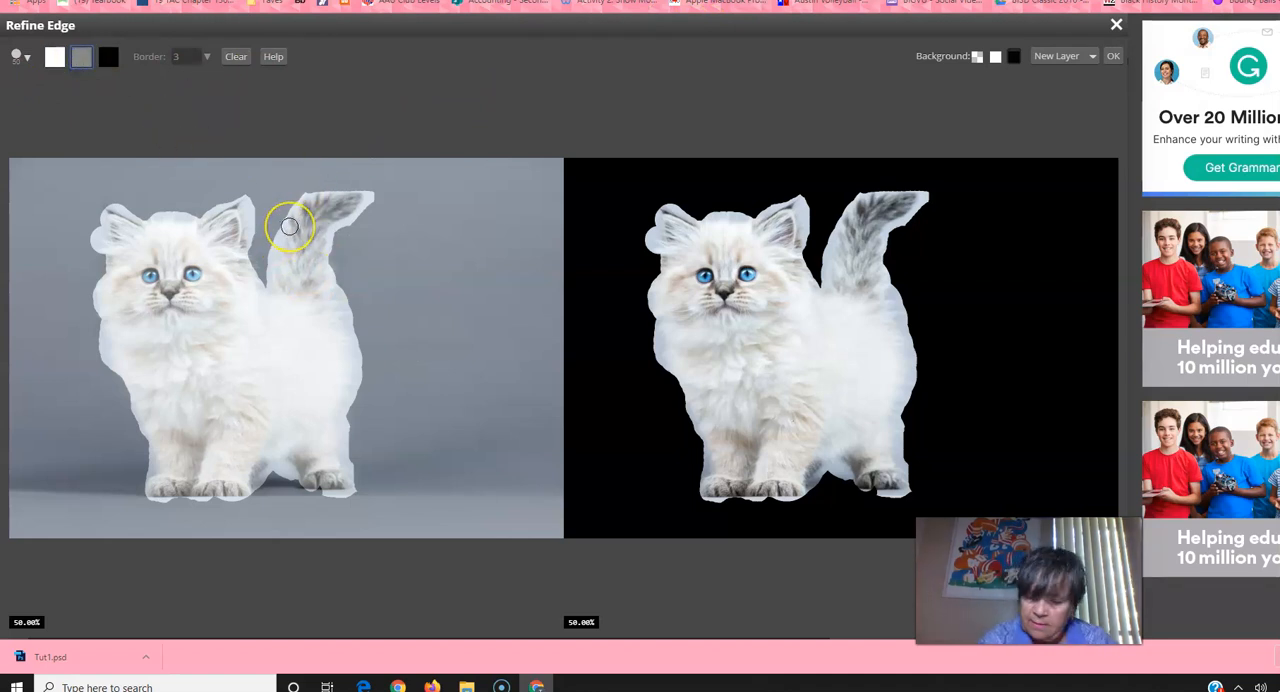
pyautogui.scroll(1, 289, 226)
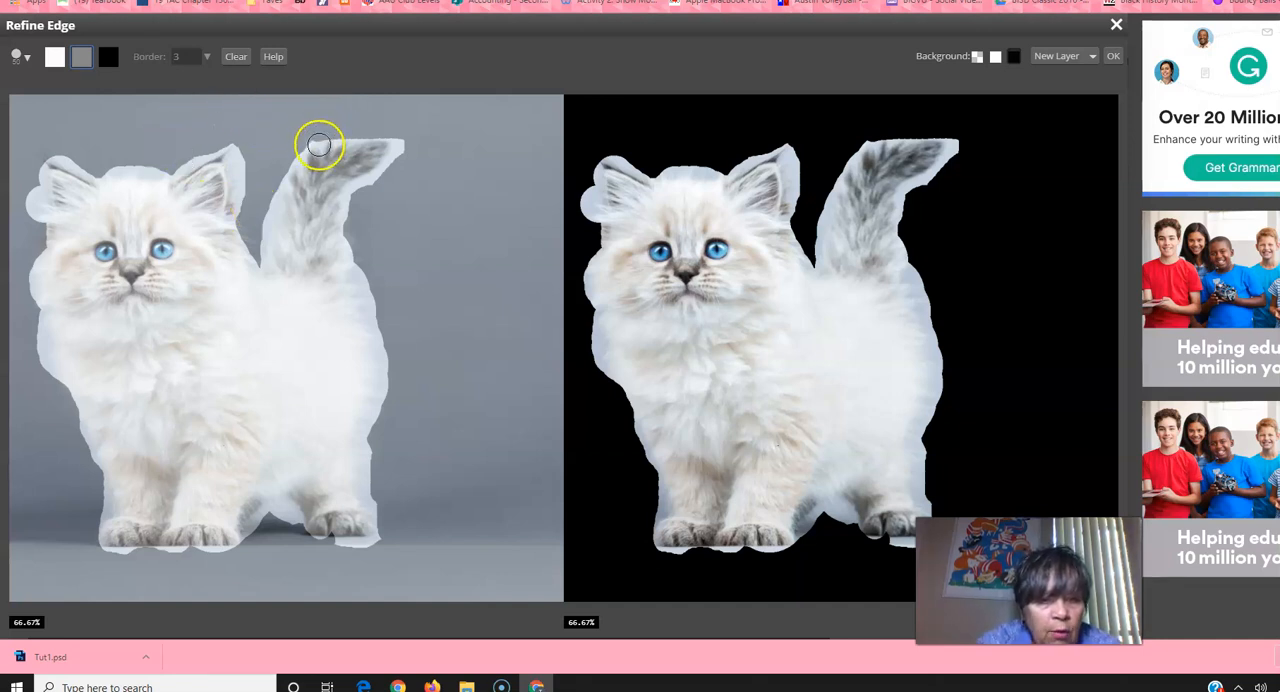
pyautogui.moveTo(340, 256)
pyautogui.mouseDown()
pyautogui.moveTo(300, 186)
pyautogui.moveTo(309, 137)
pyautogui.moveTo(367, 140)
pyautogui.moveTo(385, 171)
pyautogui.moveTo(342, 211)
pyautogui.moveTo(354, 177)
pyautogui.mouseUp()
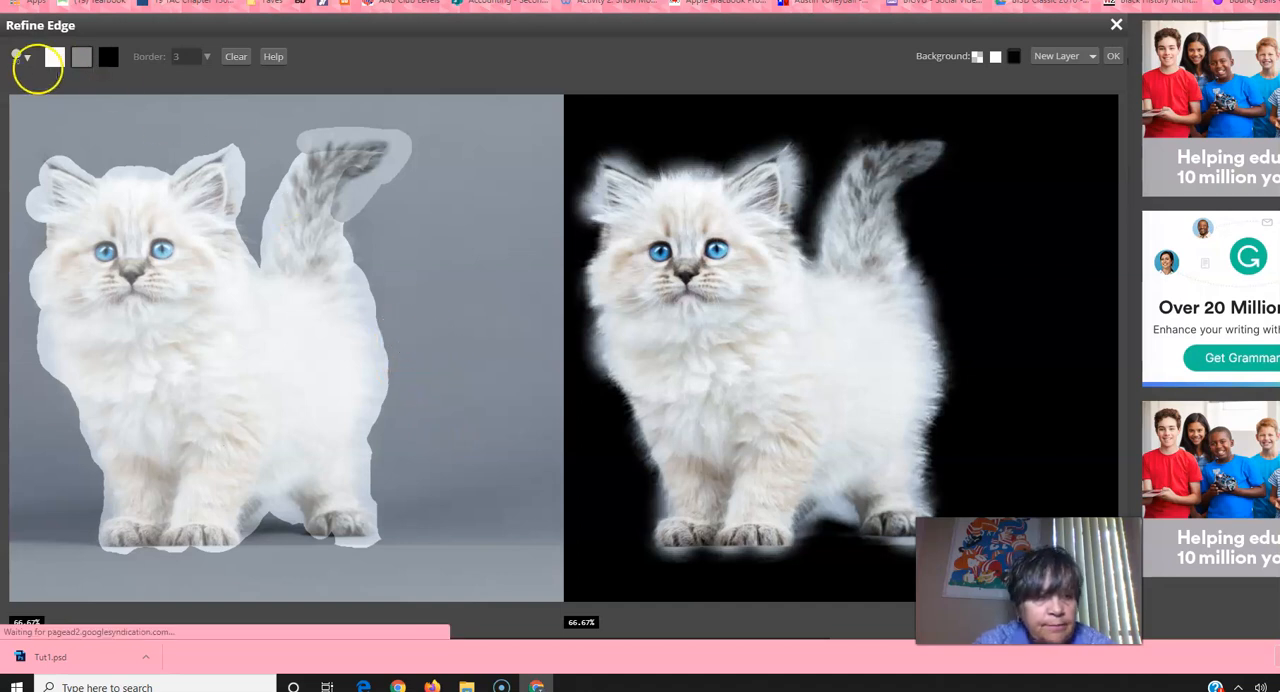
# Step: Set the brush size to 261 px and the hardness to 22%
pyautogui.click(18, 57)
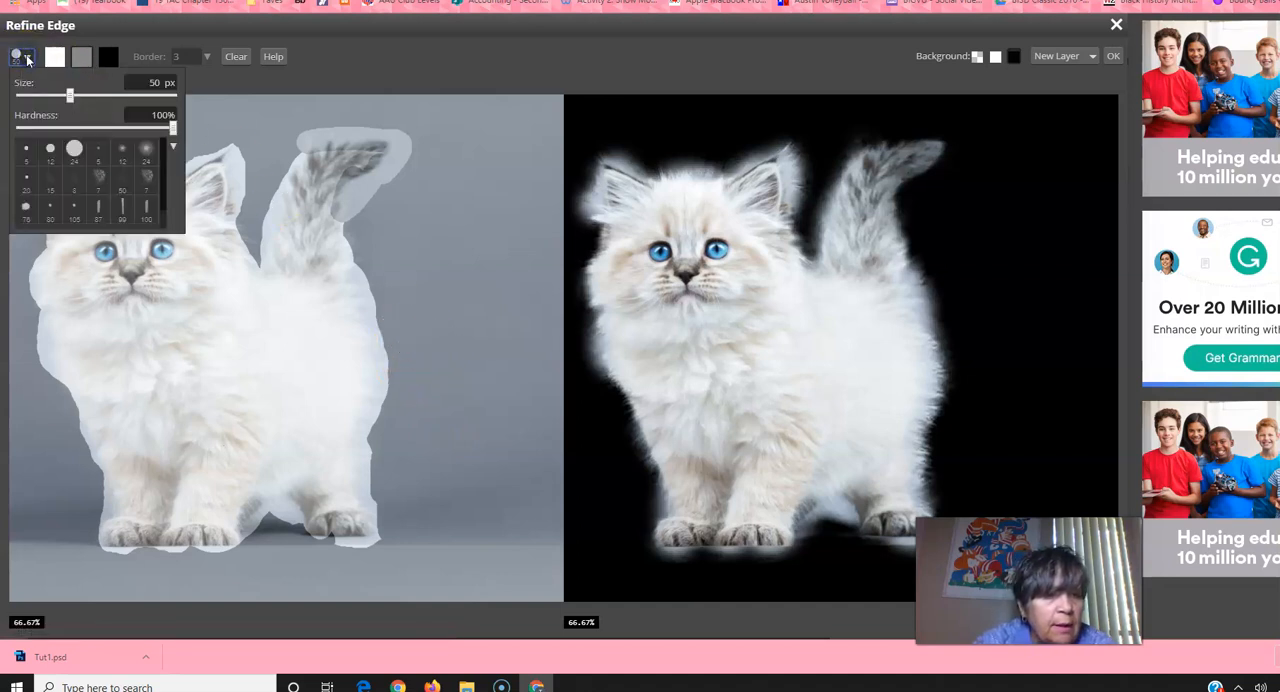
pyautogui.click(173, 131)
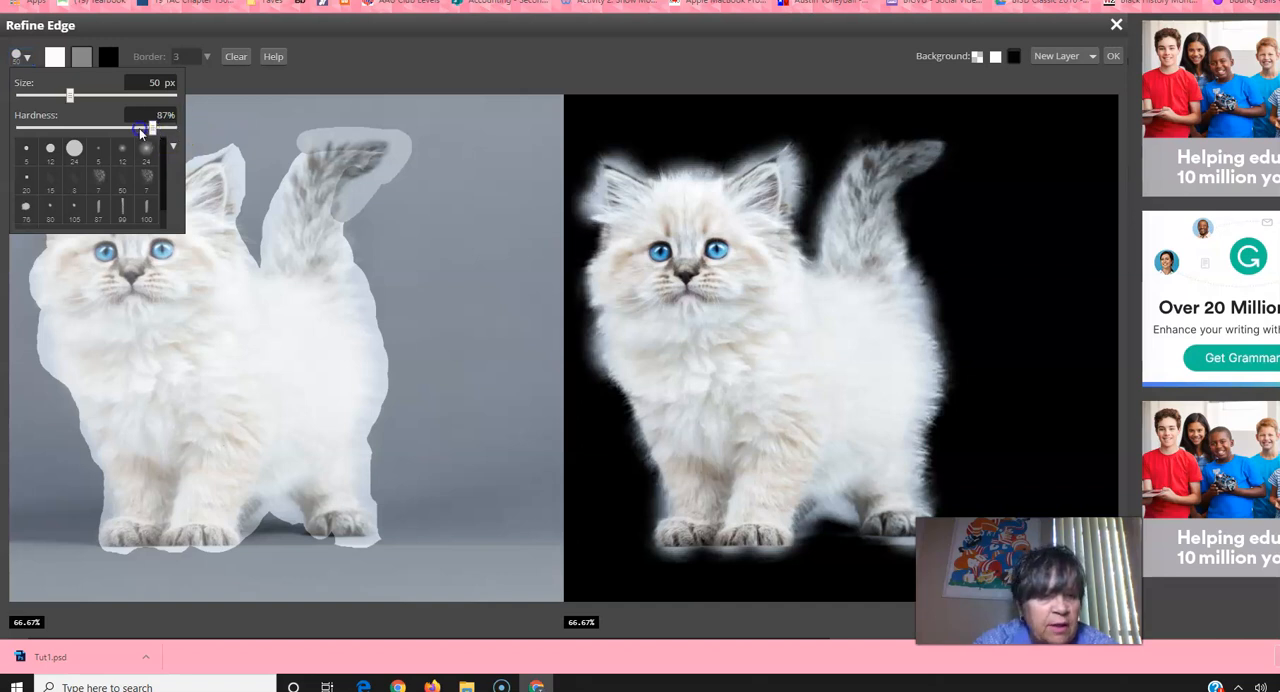
pyautogui.click(66, 128)
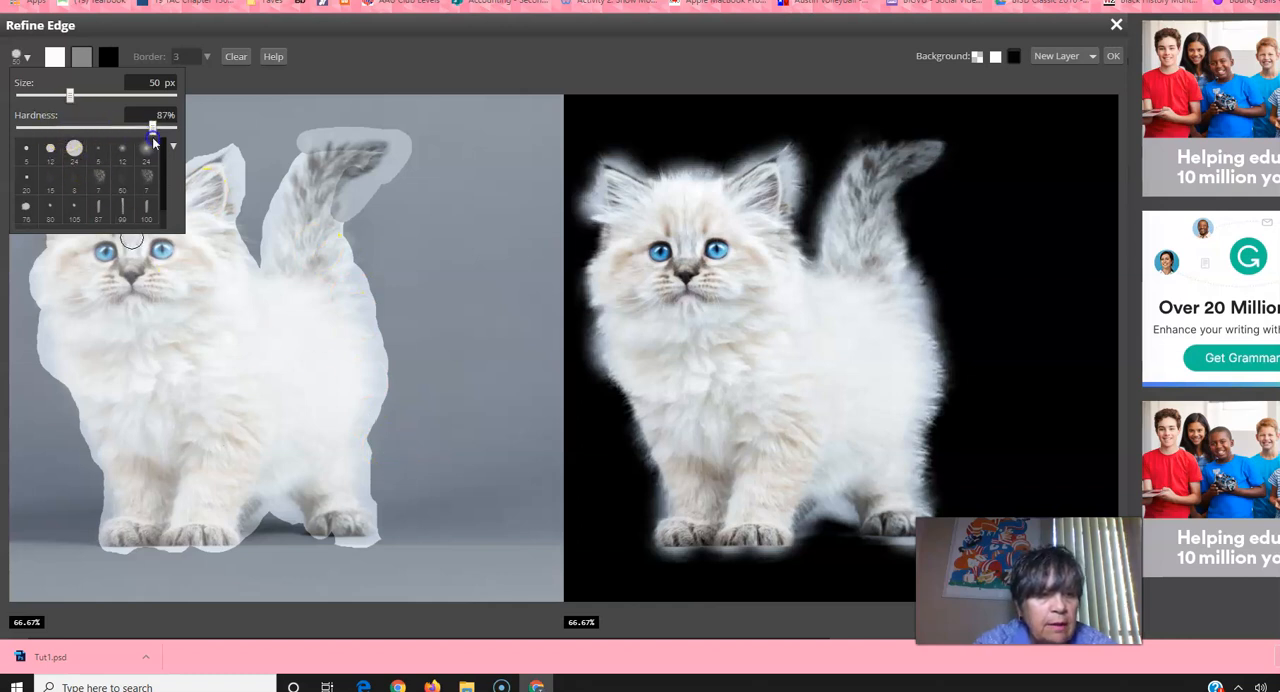
pyautogui.click(72, 150)
pyautogui.moveTo(297, 186); pyautogui.dragTo(322, 198)
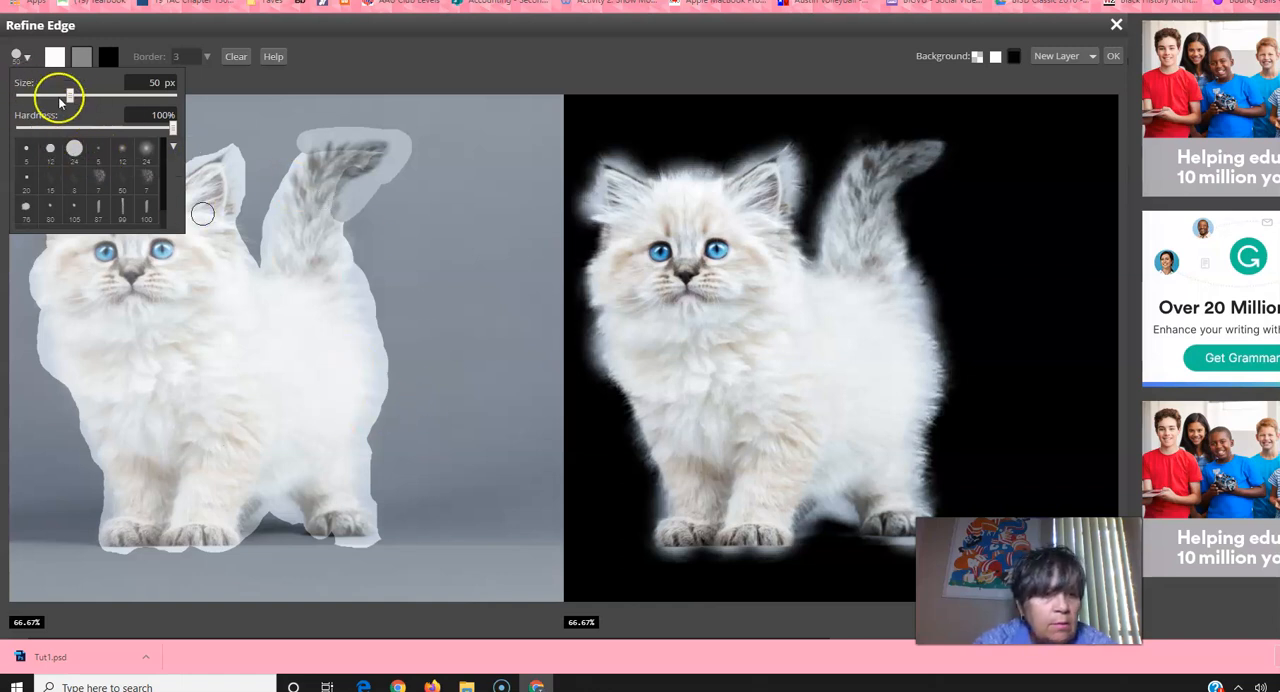
pyautogui.moveTo(66, 97); pyautogui.dragTo(47, 83)
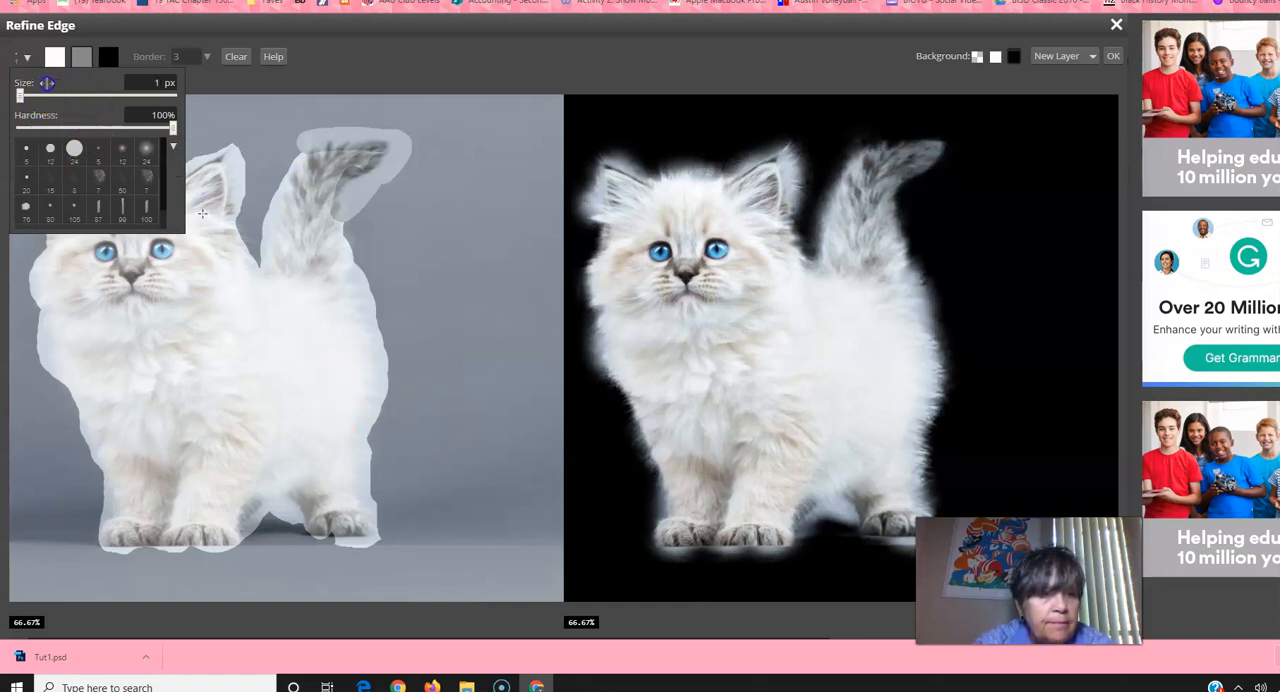
pyautogui.moveTo(28, 95); pyautogui.dragTo(47, 95)
pyautogui.moveTo(162, 130)
pyautogui.mouseDown()
pyautogui.moveTo(53, 128)
pyautogui.moveTo(50, 95)
pyautogui.moveTo(111, 95)
pyautogui.mouseUp()
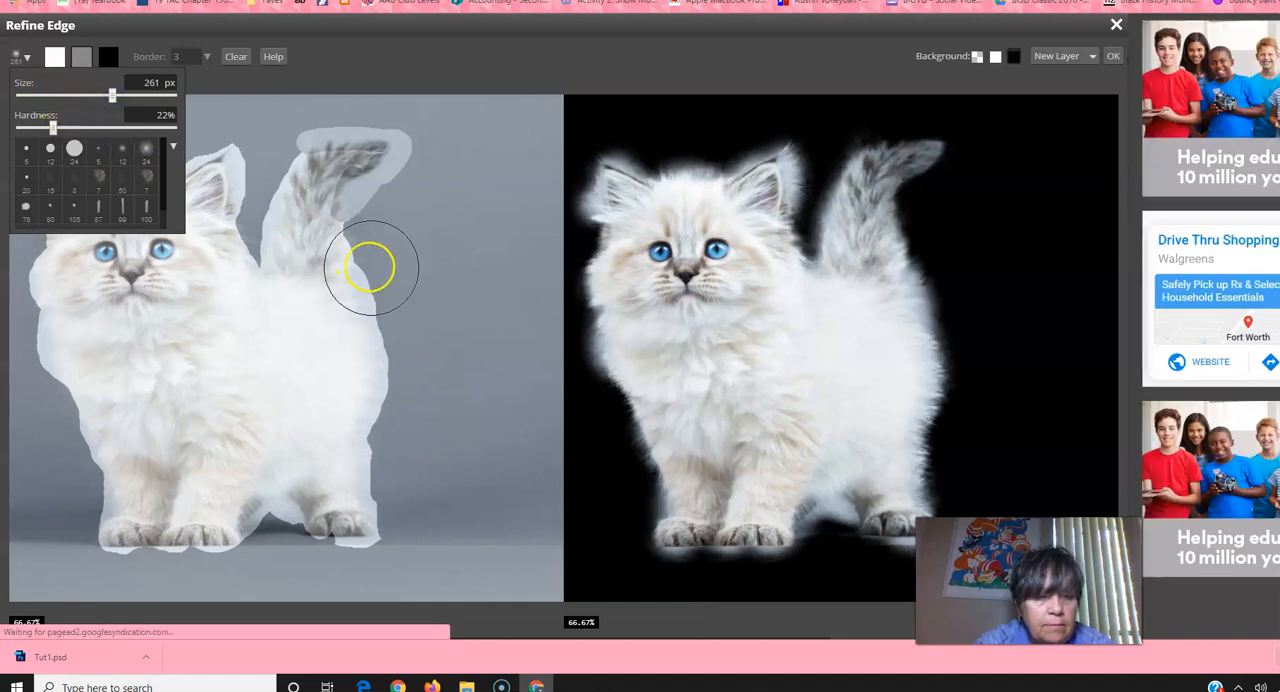
# Step: Try the enlarged gray brush along the kitten's back, and undo the gray strokes on the back and tail
pyautogui.moveTo(381, 305); pyautogui.dragTo(349, 249)
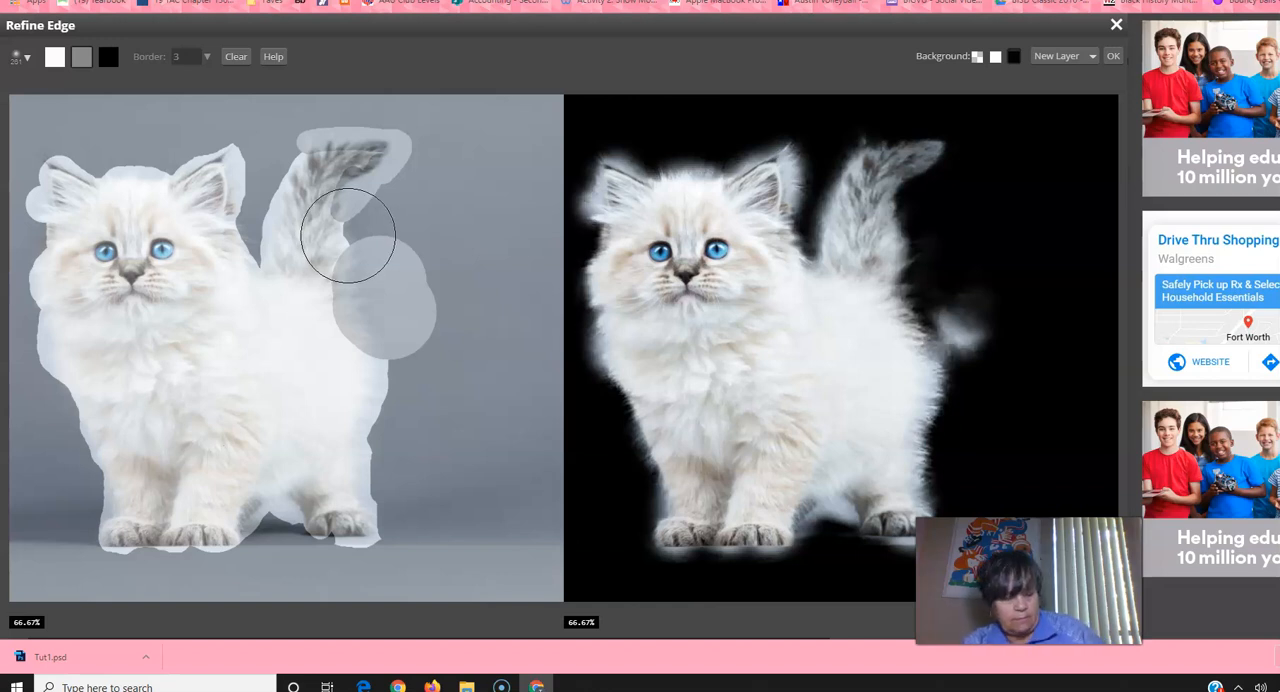
pyautogui.hotkey('ctrl', 'z')
pyautogui.hotkey('ctrl', 'z')
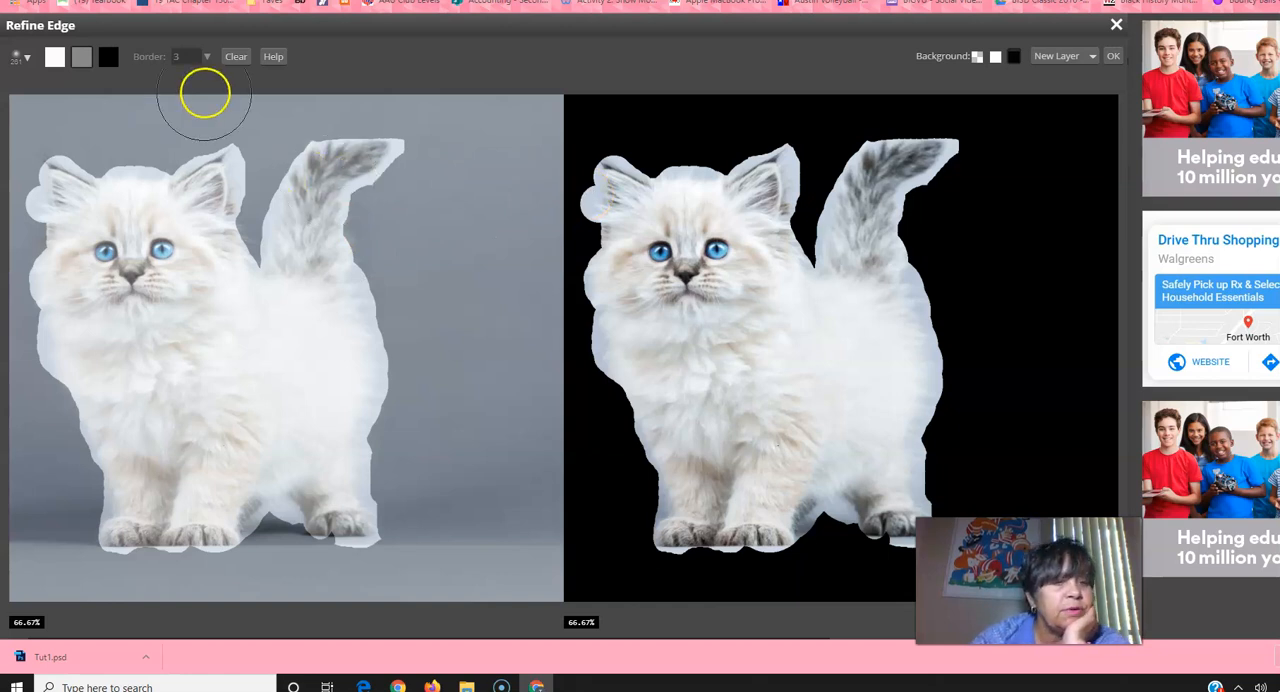
# Step: Set the brush hardness to 43% and the brush size to 52 px
pyautogui.click(24, 58)
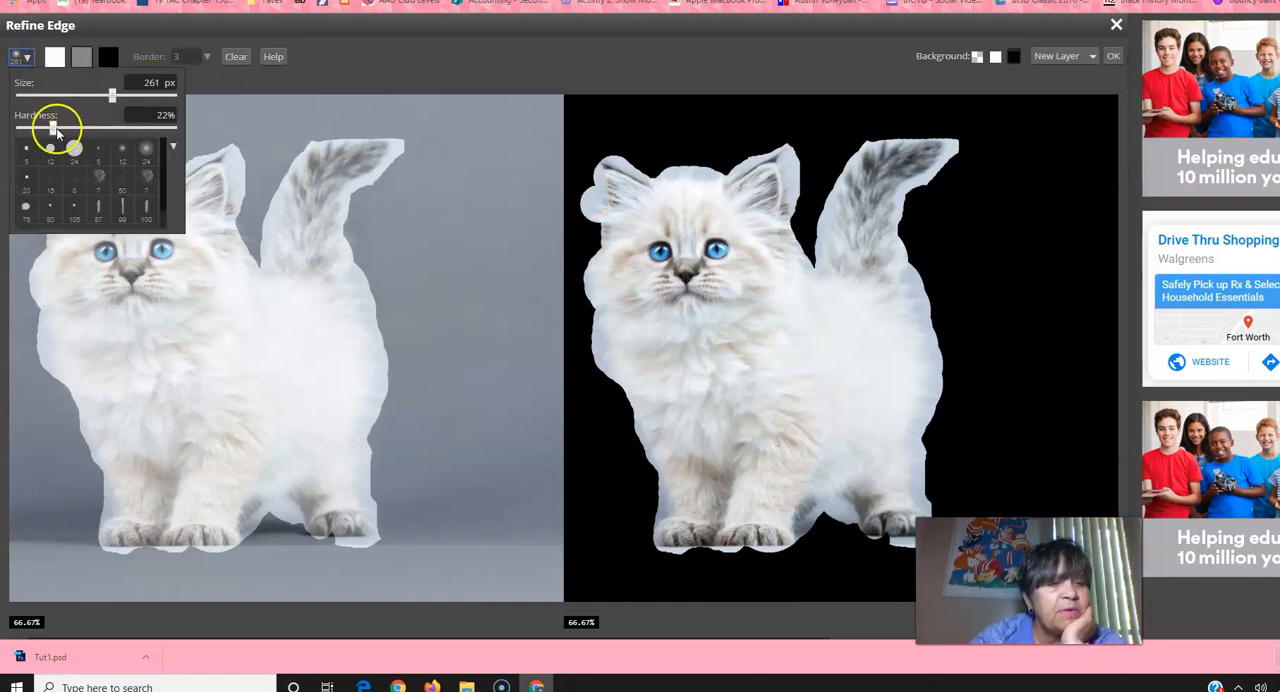
pyautogui.moveTo(52, 128)
pyautogui.mouseDown()
pyautogui.moveTo(65, 129)
pyautogui.moveTo(25, 124)
pyautogui.mouseUp()
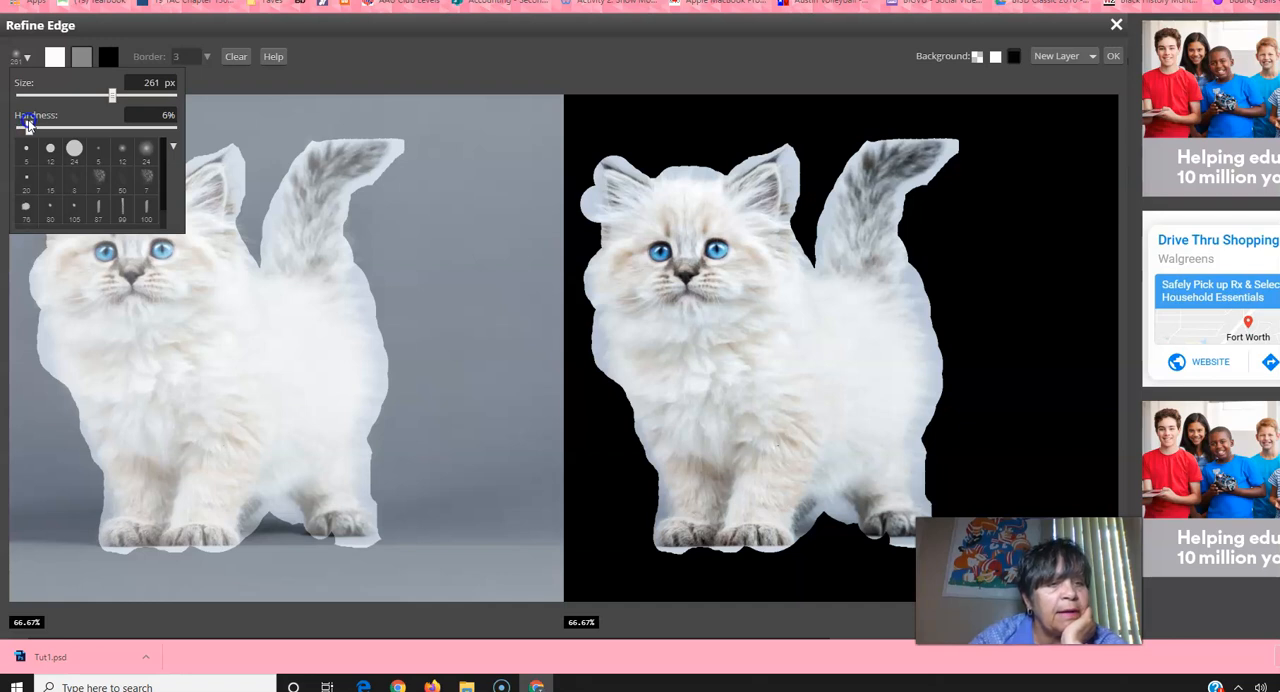
pyautogui.moveTo(30, 122); pyautogui.dragTo(174, 144)
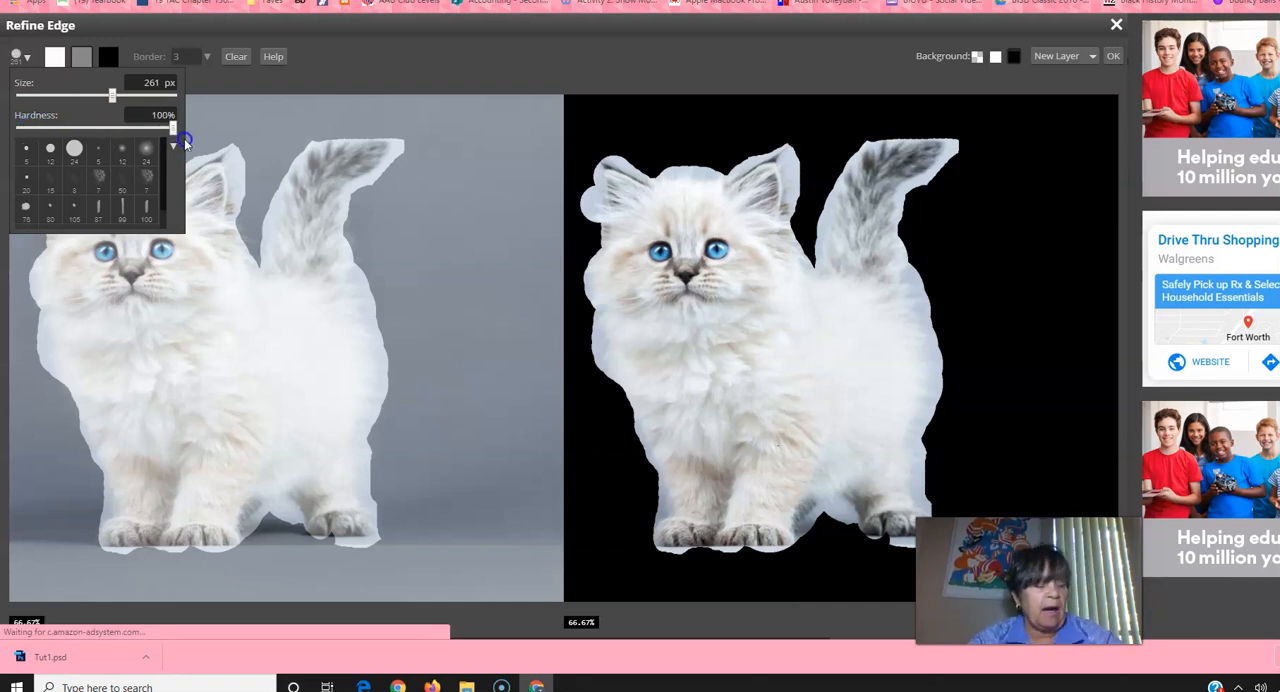
pyautogui.moveTo(172, 129); pyautogui.dragTo(87, 134)
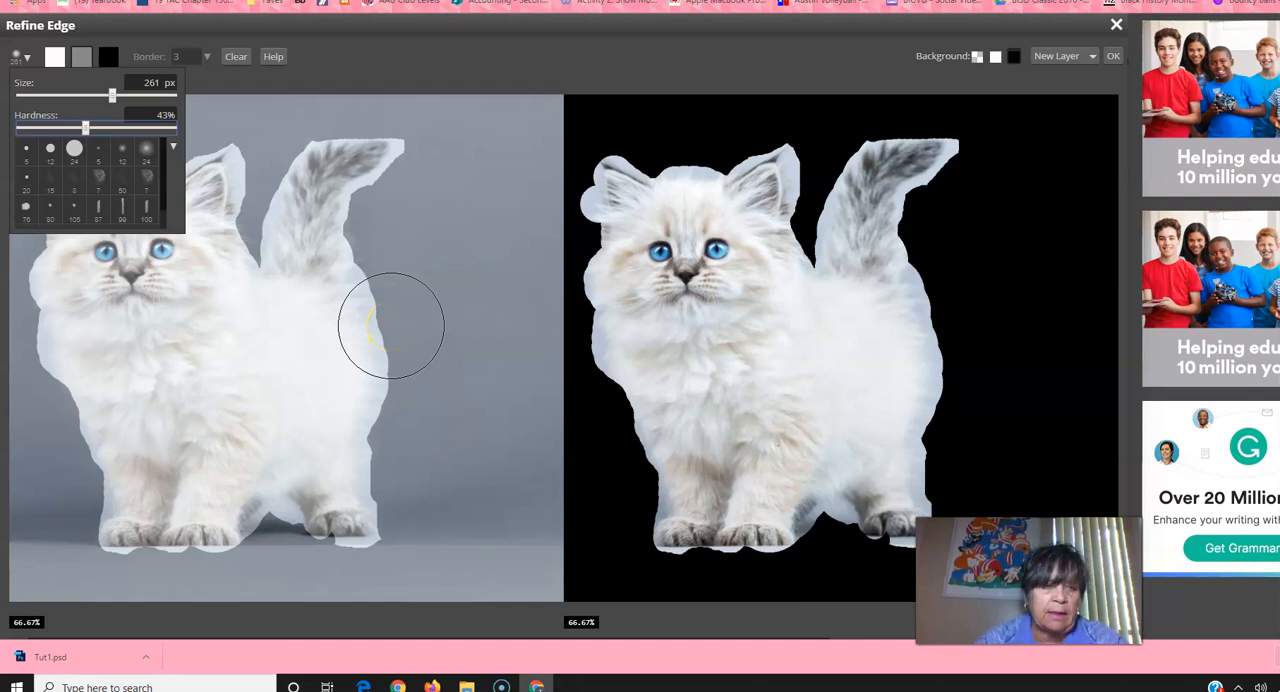
pyautogui.moveTo(111, 93); pyautogui.dragTo(71, 93)
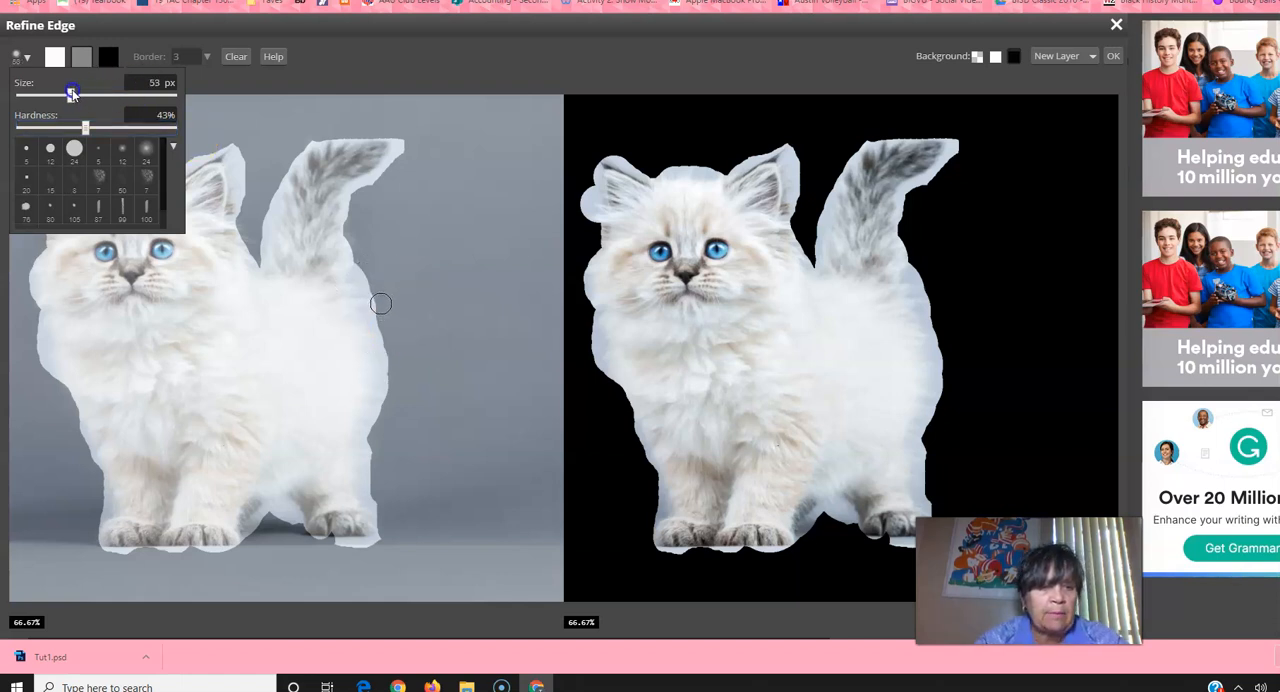
pyautogui.click(22, 59)
pyautogui.click(22, 59)
pyautogui.click(22, 59)
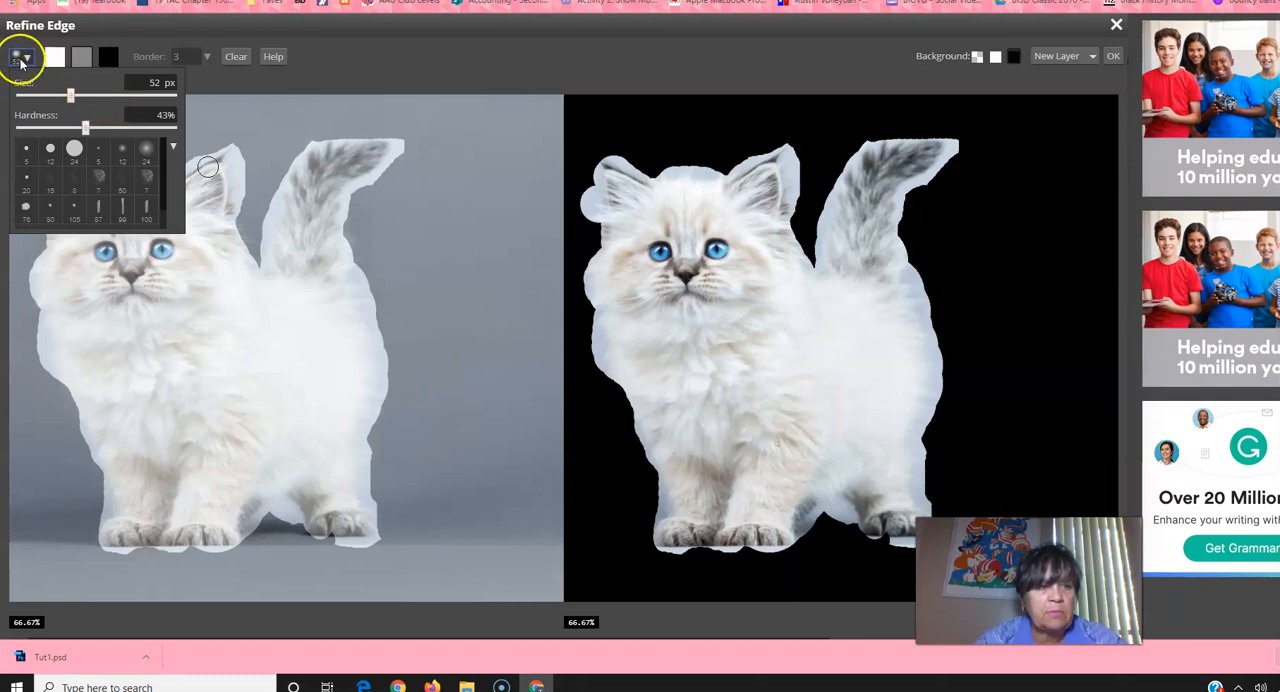
pyautogui.click(174, 149)
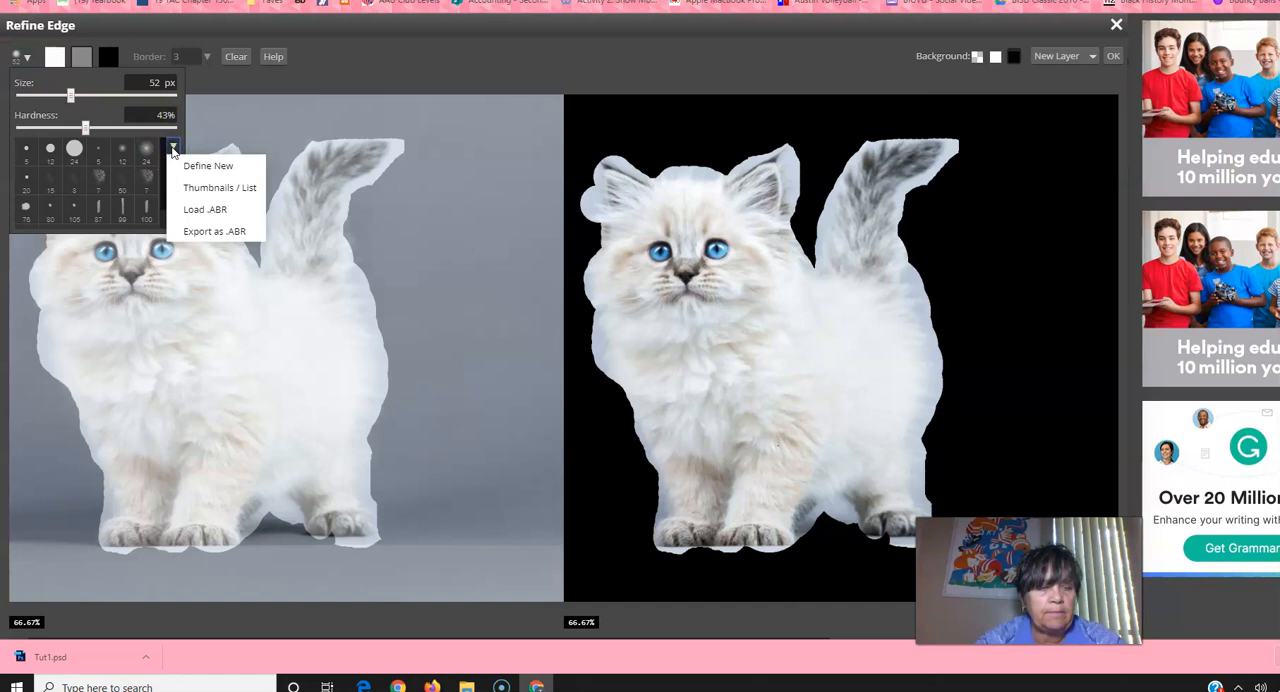
pyautogui.click(21, 57)
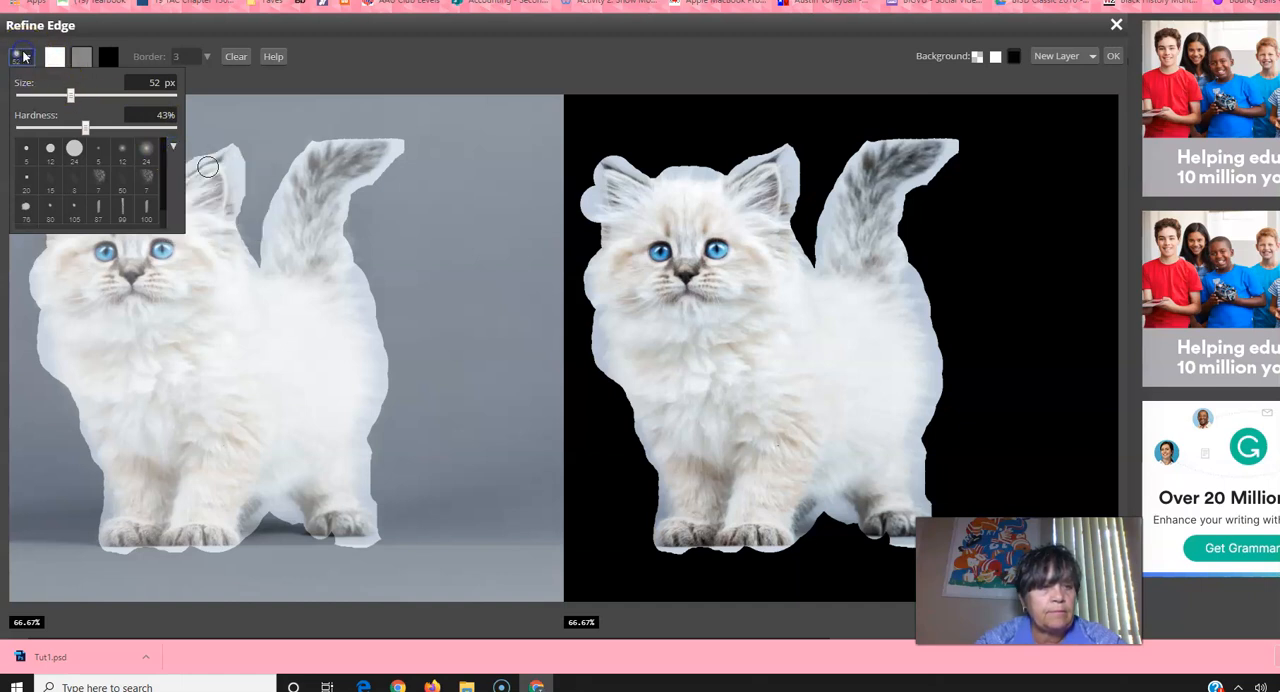
# Step: Paint along both edges and around the tip of the tail with the gray brush
pyautogui.moveTo(300, 143)
pyautogui.mouseDown()
pyautogui.moveTo(266, 206)
pyautogui.moveTo(274, 214)
pyautogui.mouseUp()
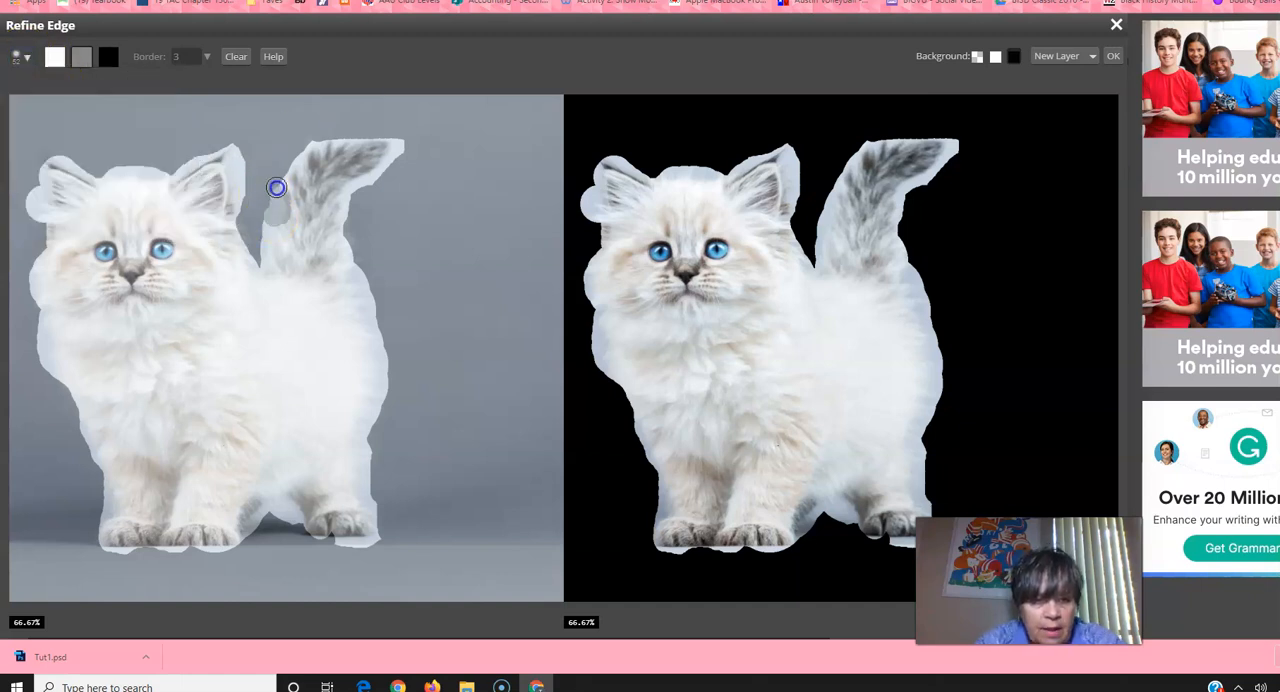
pyautogui.moveTo(284, 165)
pyautogui.mouseDown()
pyautogui.moveTo(306, 143)
pyautogui.moveTo(354, 134)
pyautogui.moveTo(400, 149)
pyautogui.moveTo(355, 190)
pyautogui.mouseUp()
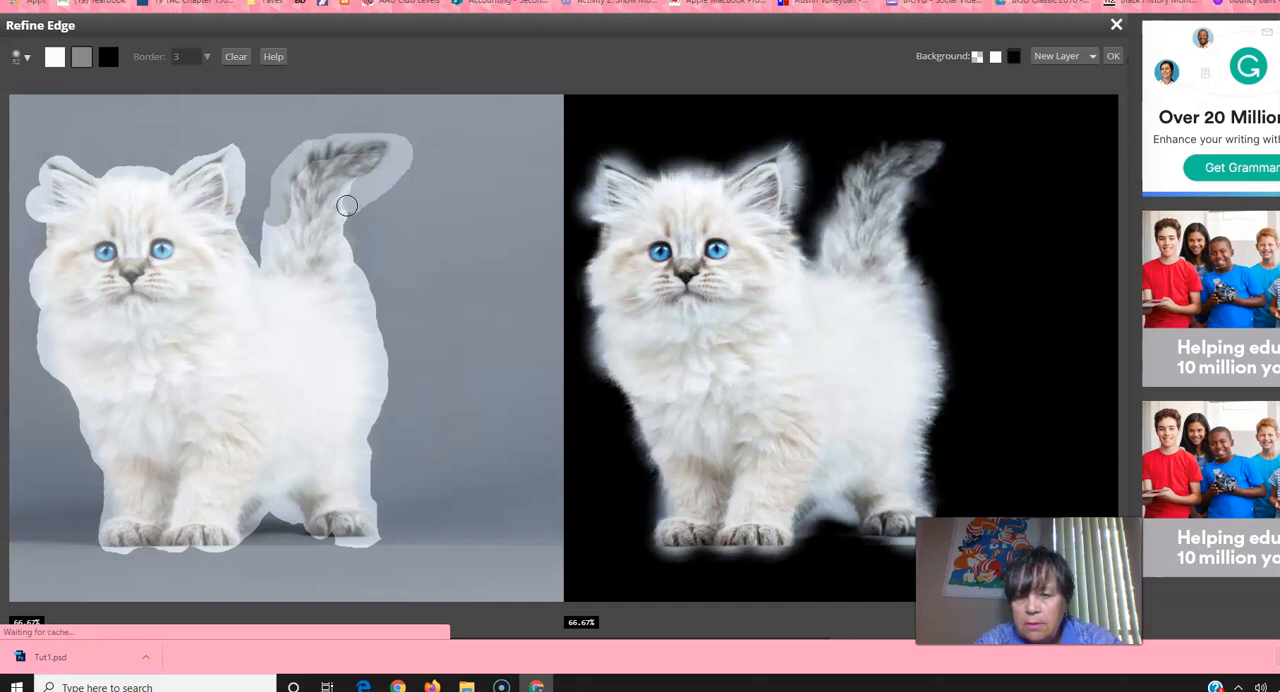
pyautogui.moveTo(347, 205)
pyautogui.mouseDown()
pyautogui.moveTo(338, 234)
pyautogui.moveTo(352, 235)
pyautogui.moveTo(354, 263)
pyautogui.moveTo(338, 203)
pyautogui.mouseUp()
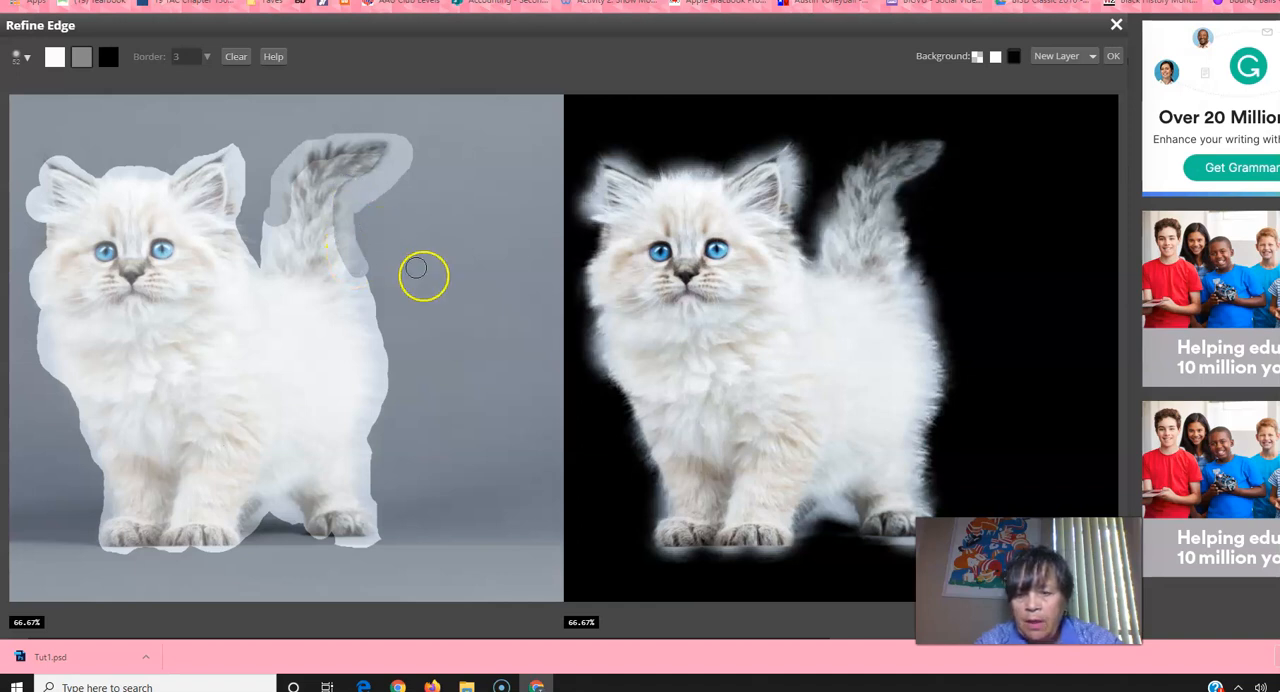
# Step: Paint the outer edge of the hind leg, rump and back up to the tail base with the gray brush
pyautogui.moveTo(389, 523); pyautogui.dragTo(375, 517)
pyautogui.moveTo(358, 473)
pyautogui.mouseDown()
pyautogui.moveTo(364, 450)
pyautogui.moveTo(362, 493)
pyautogui.moveTo(383, 371)
pyautogui.moveTo(340, 240)
pyautogui.mouseUp()
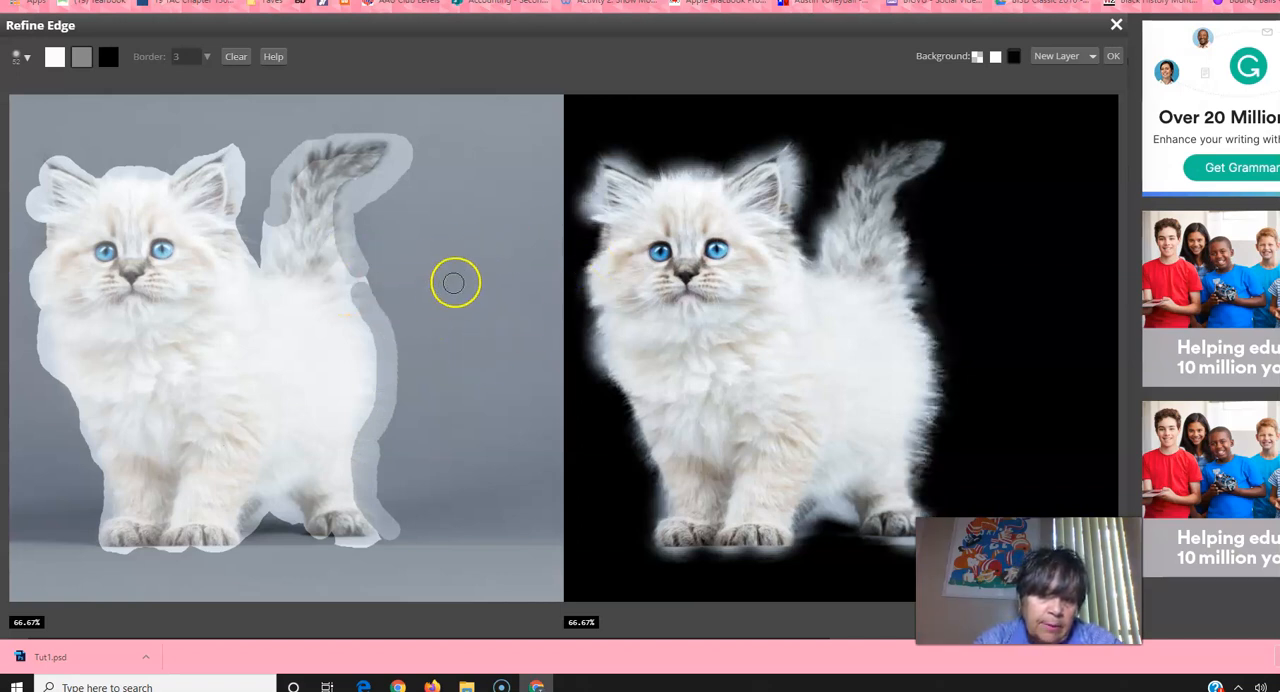
pyautogui.moveTo(339, 251)
pyautogui.mouseDown()
pyautogui.moveTo(363, 287)
pyautogui.moveTo(349, 246)
pyautogui.moveTo(371, 263)
pyautogui.moveTo(354, 286)
pyautogui.moveTo(360, 267)
pyautogui.mouseUp()
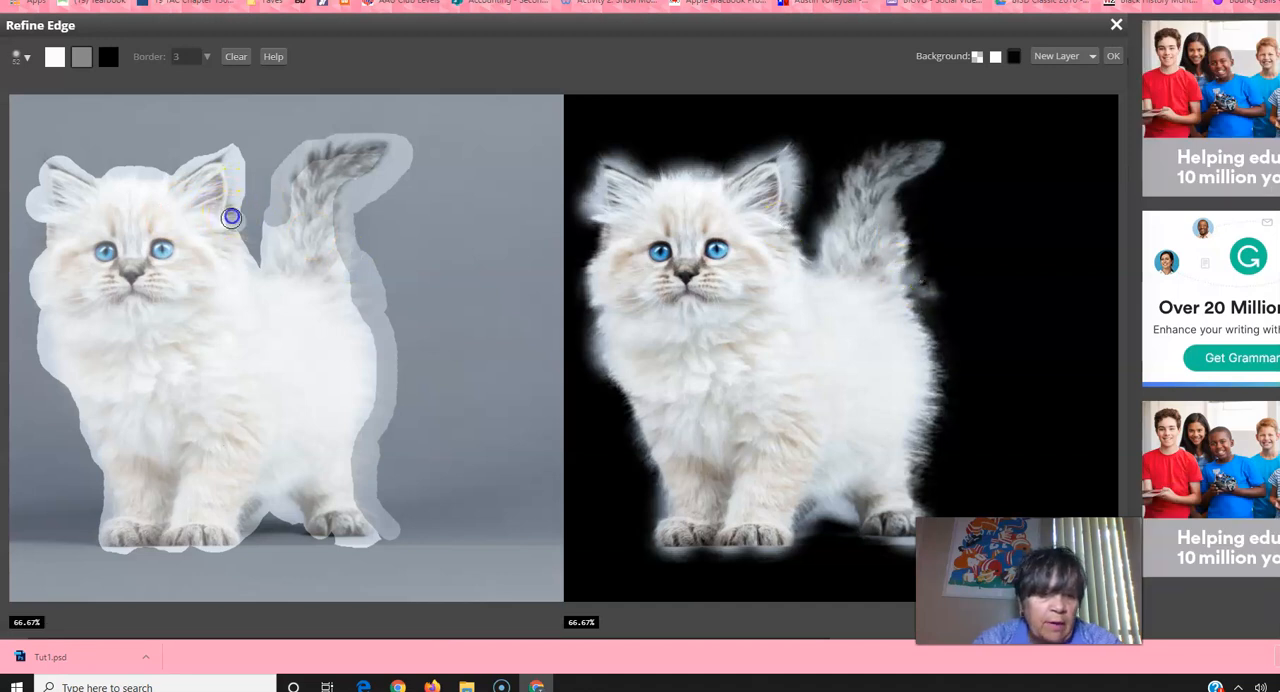
# Step: Paint around both ears, across the top of the head and down the kitten's front side with the gray brush
pyautogui.moveTo(235, 170)
pyautogui.mouseDown()
pyautogui.moveTo(237, 148)
pyautogui.moveTo(166, 163)
pyautogui.moveTo(227, 139)
pyautogui.mouseUp()
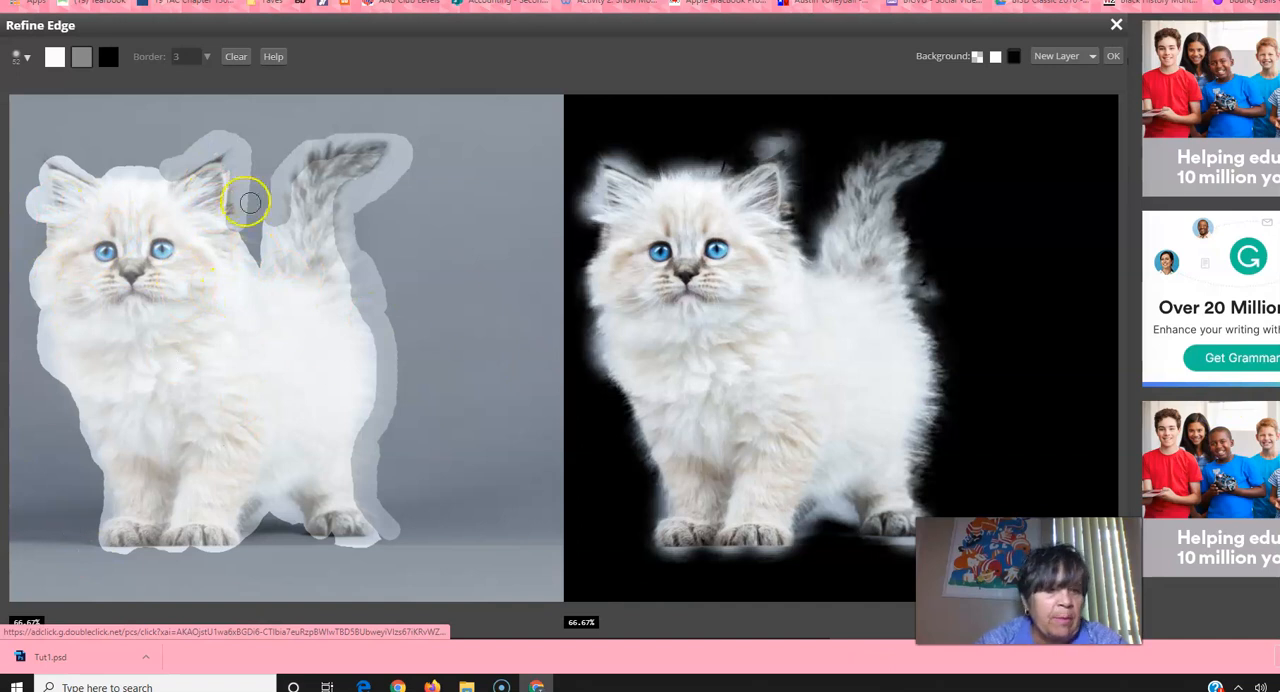
pyautogui.moveTo(57, 156); pyautogui.dragTo(151, 163)
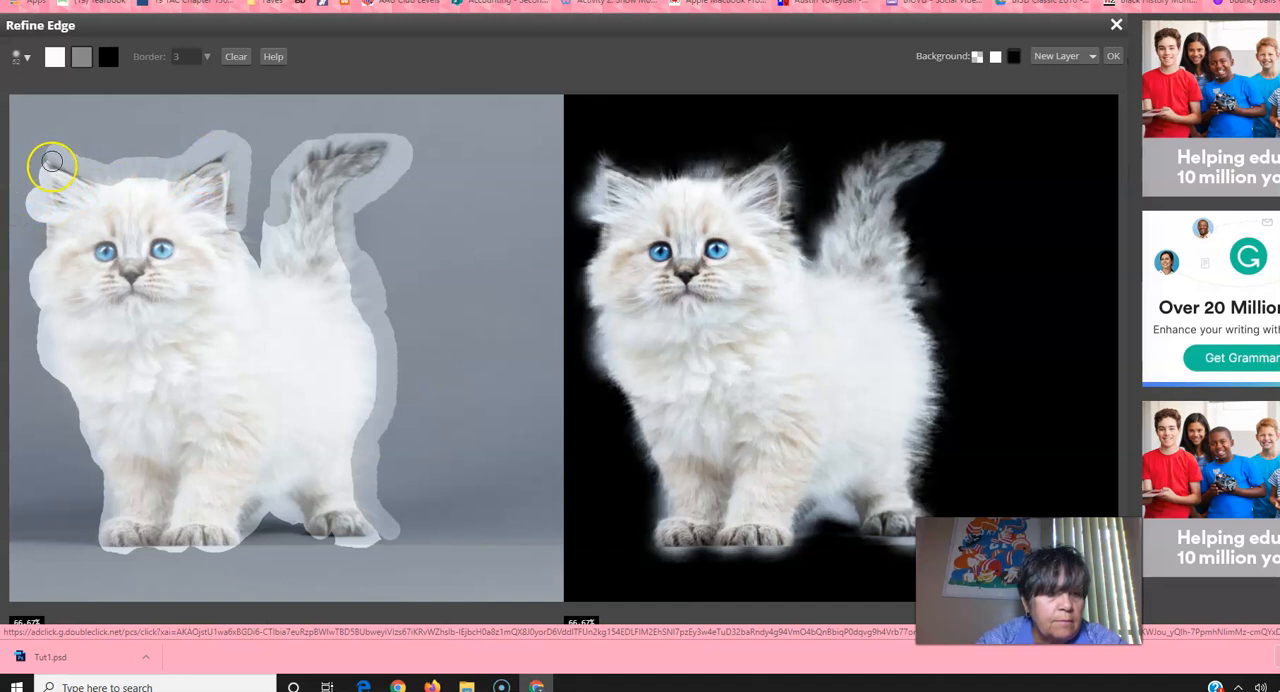
pyautogui.click(45, 171)
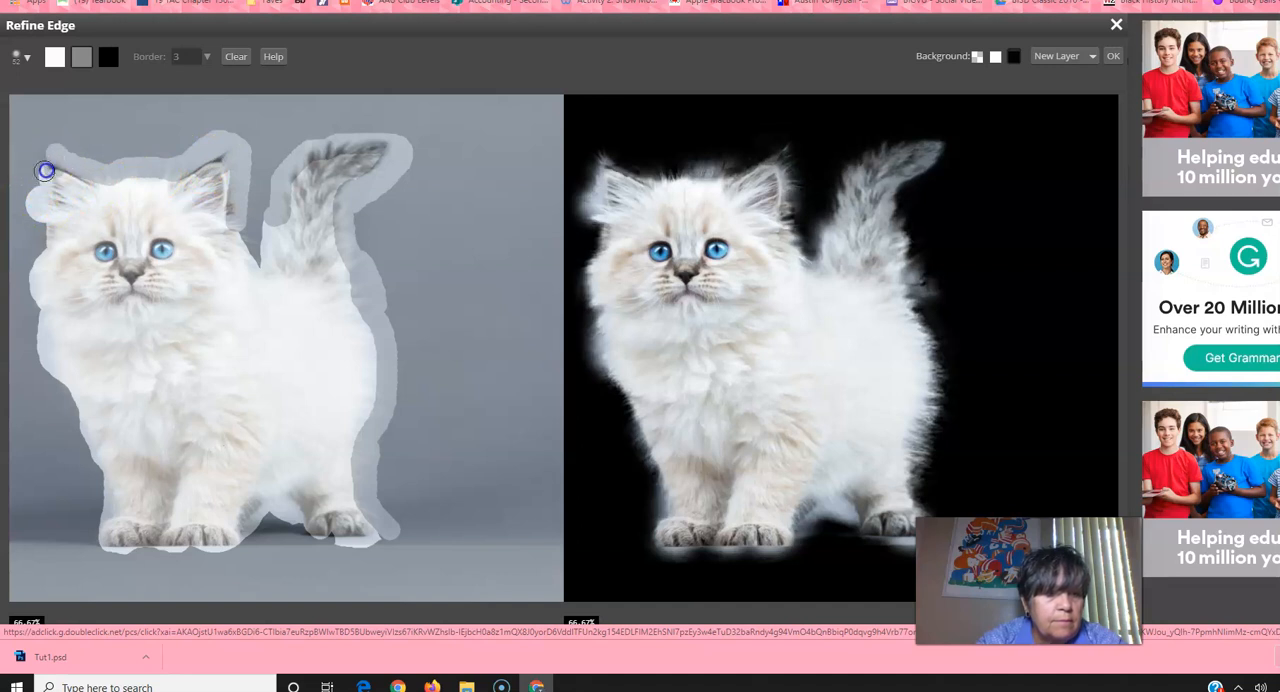
pyautogui.moveTo(38, 177); pyautogui.dragTo(61, 151)
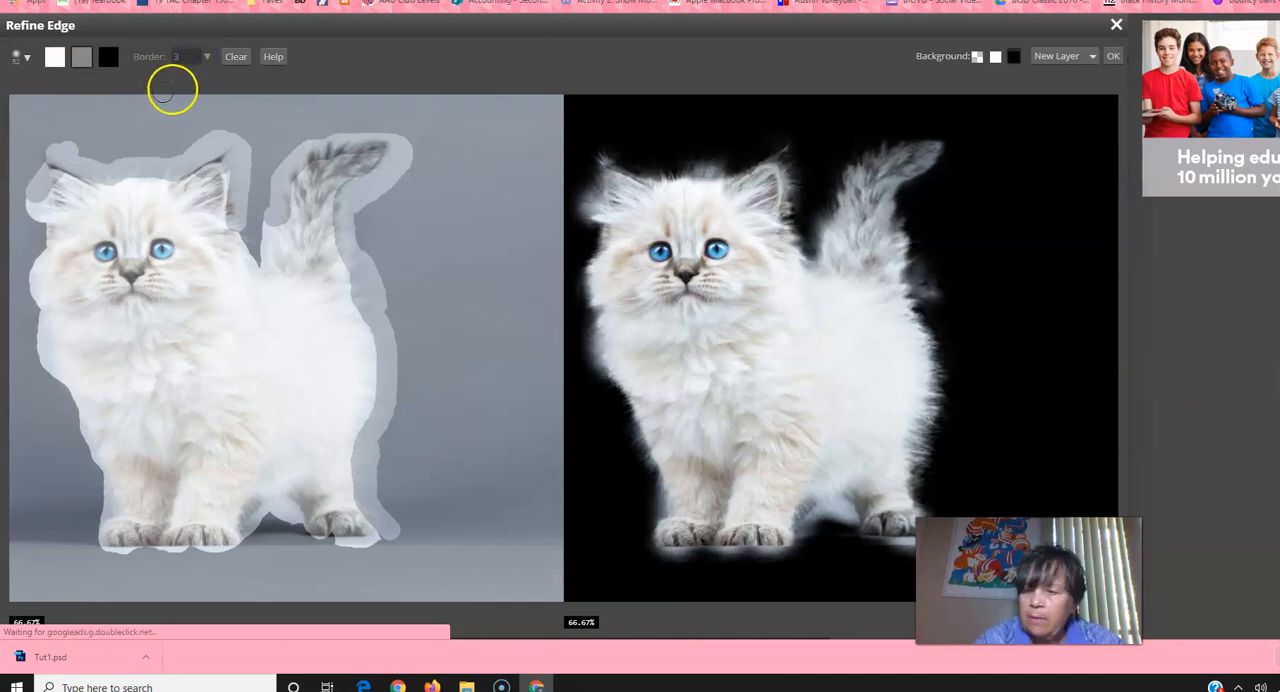
pyautogui.doubleClick(183, 58)
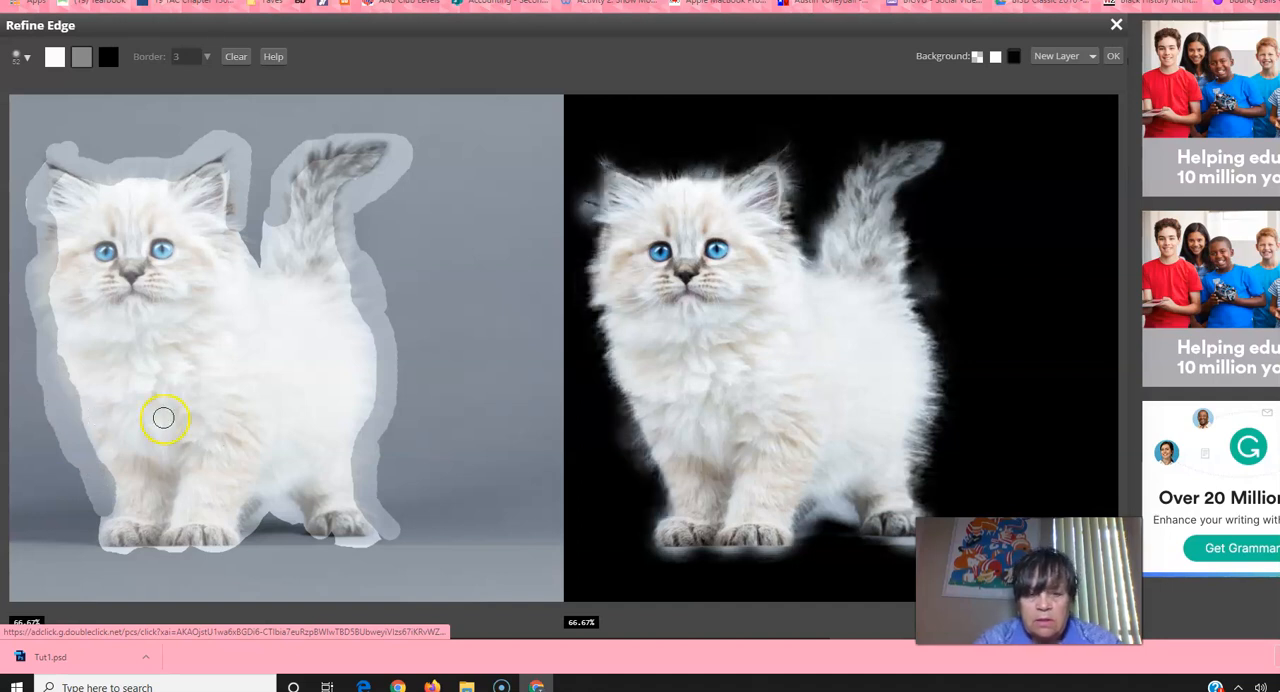
# Step: Paint around the front paws, the hind paw and the gap between the legs with the gray brush
pyautogui.click(112, 511)
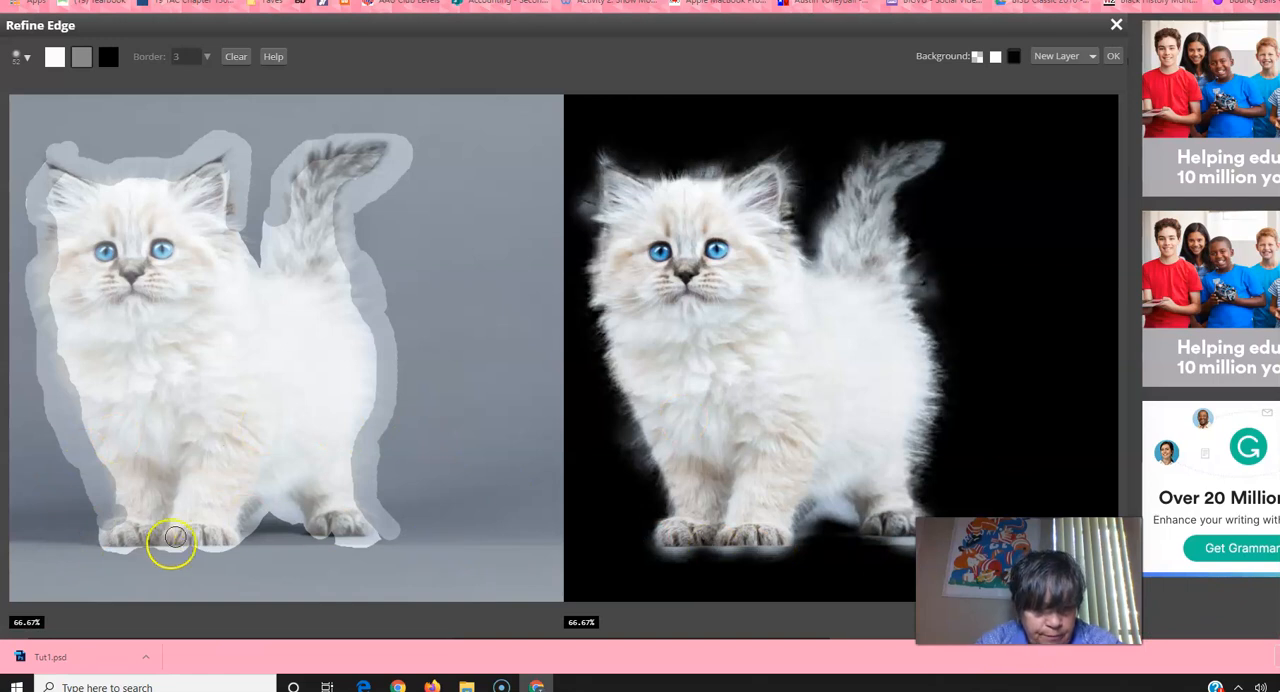
pyautogui.click(211, 564)
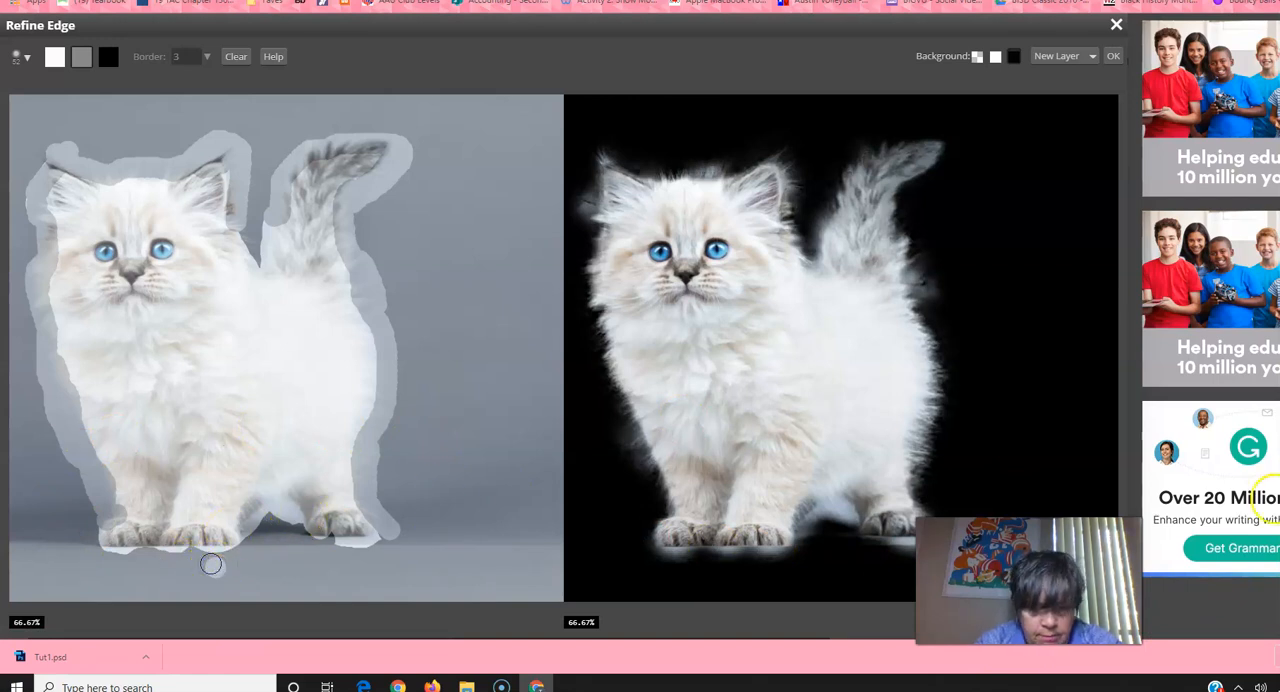
pyautogui.moveTo(198, 543)
pyautogui.mouseDown()
pyautogui.moveTo(245, 534)
pyautogui.moveTo(263, 492)
pyautogui.moveTo(341, 554)
pyautogui.moveTo(345, 543)
pyautogui.moveTo(308, 530)
pyautogui.moveTo(377, 528)
pyautogui.mouseUp()
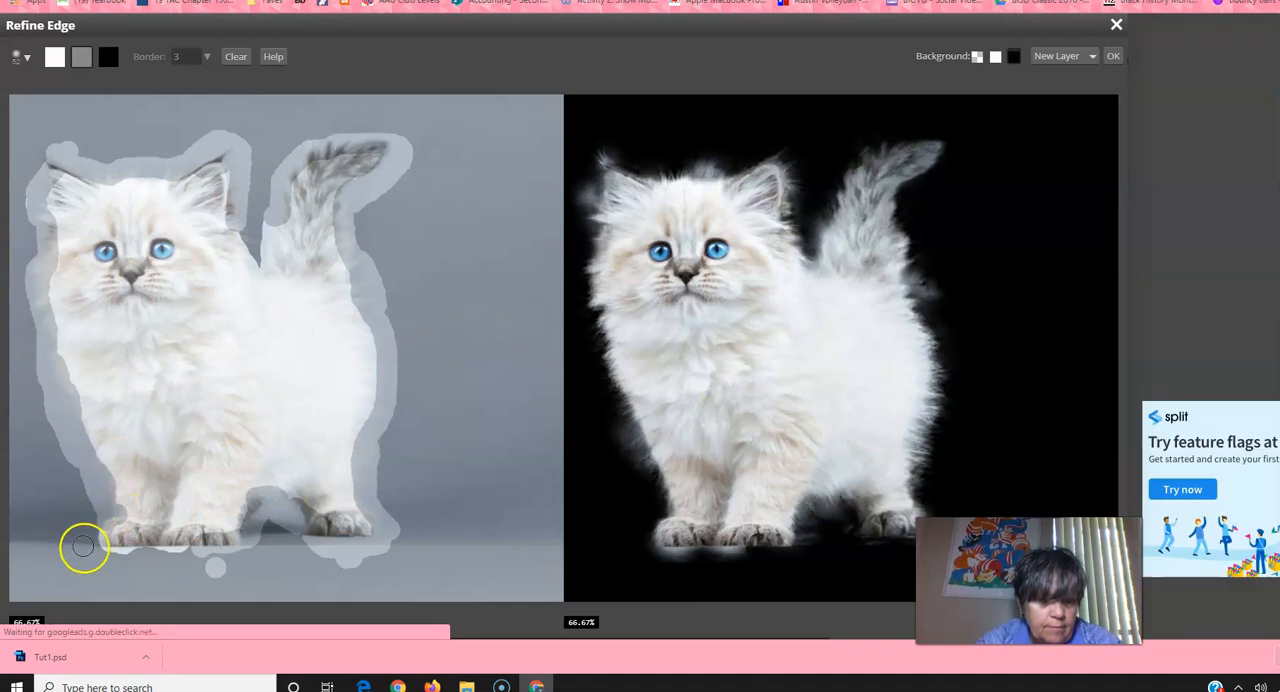
pyautogui.moveTo(103, 527)
pyautogui.mouseDown()
pyautogui.moveTo(110, 544)
pyautogui.moveTo(129, 532)
pyautogui.moveTo(196, 550)
pyautogui.moveTo(231, 540)
pyautogui.mouseUp()
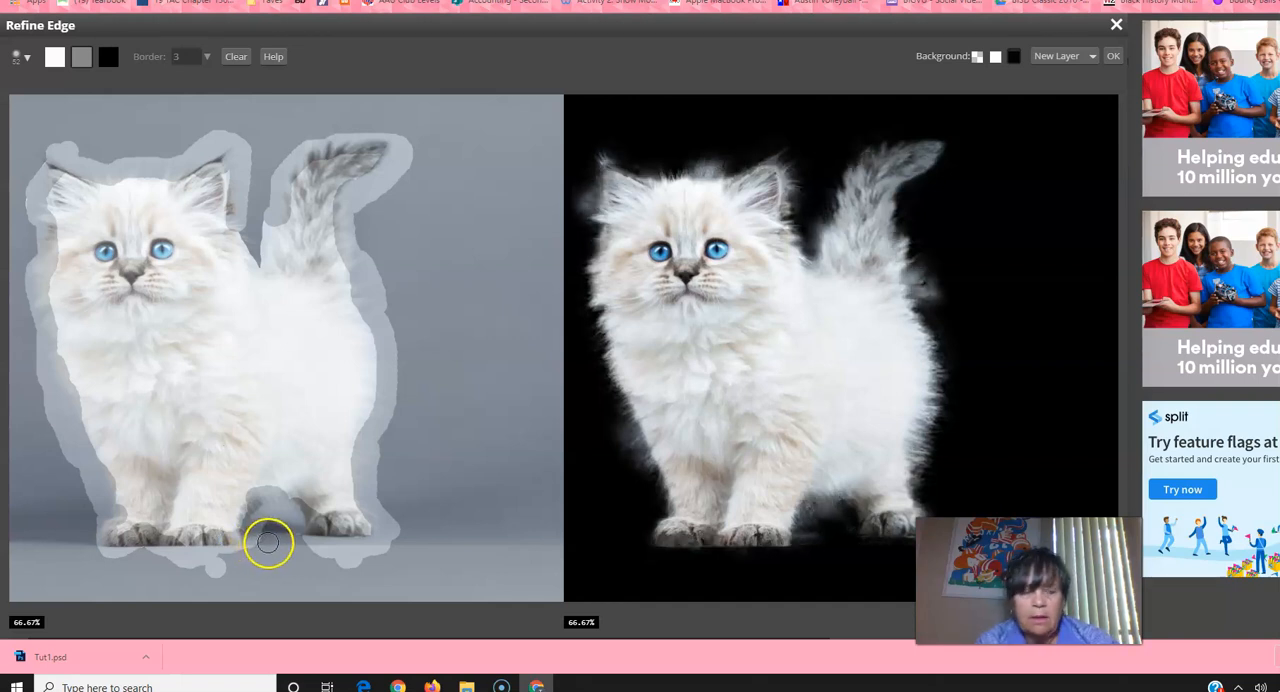
pyautogui.moveTo(48, 154); pyautogui.dragTo(48, 154)
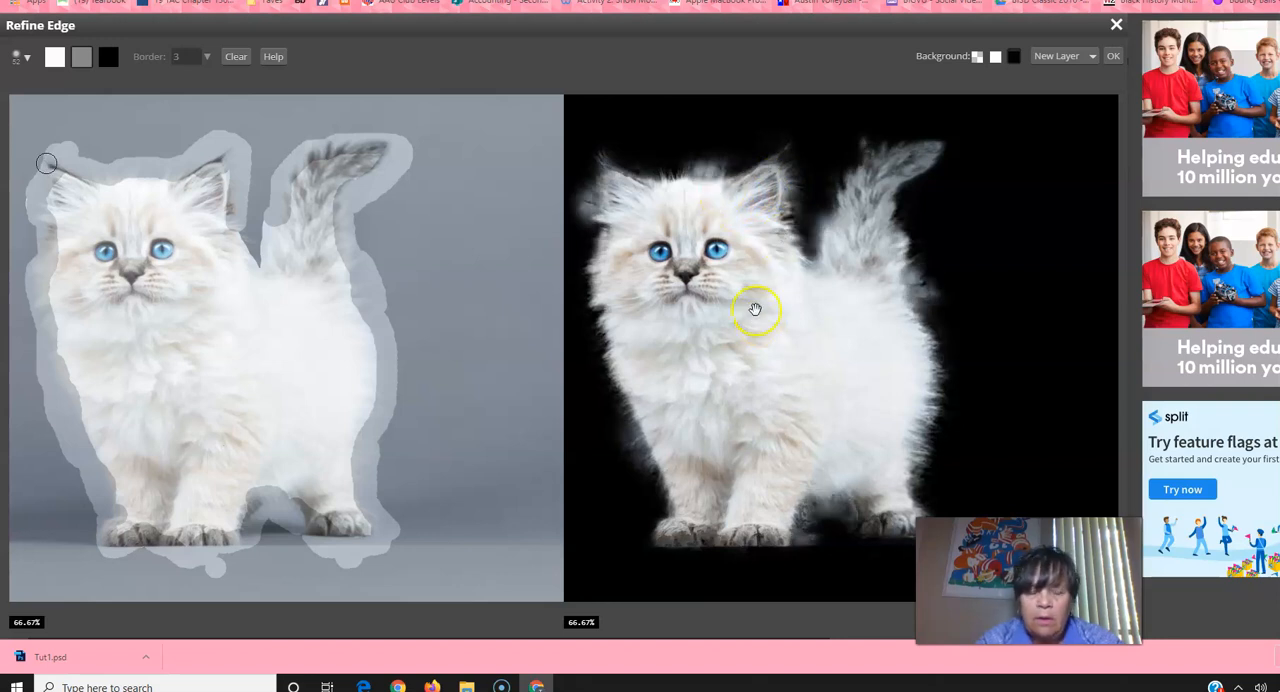
# Step: Trim surplus mask above the head, beneath the paws and beside the front leg with the black brush, previewing on transparent and white backgrounds
pyautogui.click(108, 60)
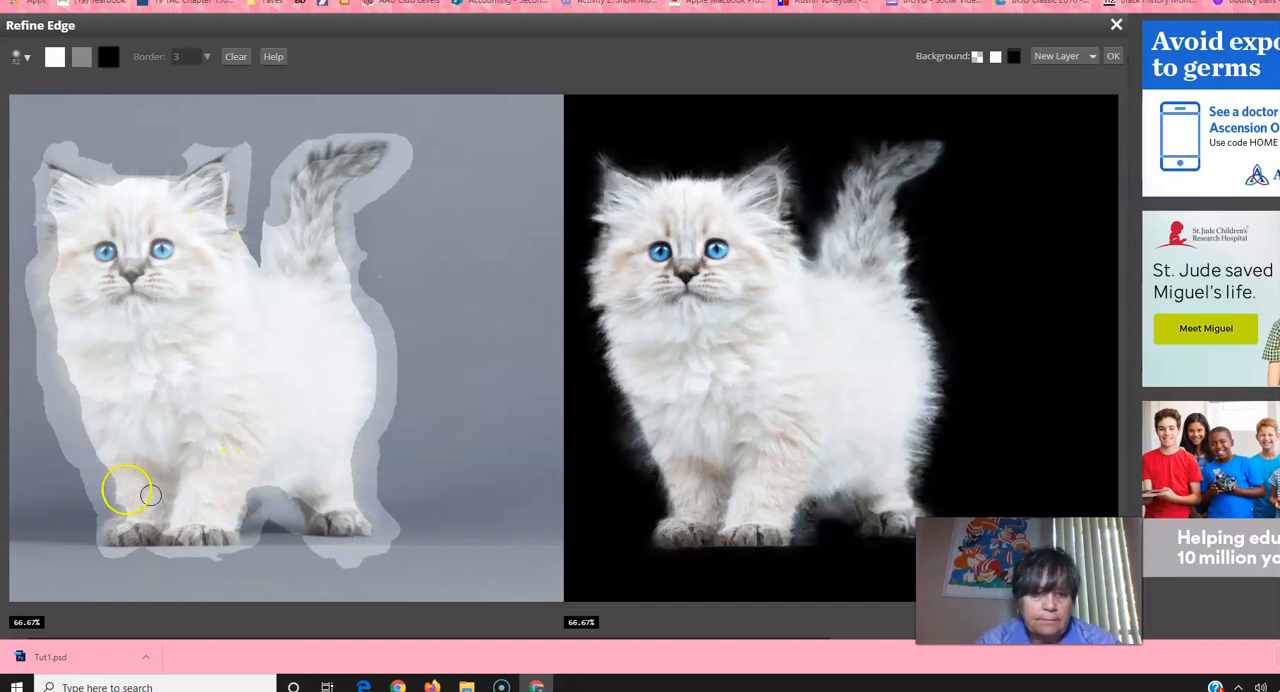
pyautogui.moveTo(275, 545)
pyautogui.mouseDown()
pyautogui.moveTo(276, 529)
pyautogui.moveTo(289, 560)
pyautogui.moveTo(377, 554)
pyautogui.moveTo(307, 549)
pyautogui.mouseUp()
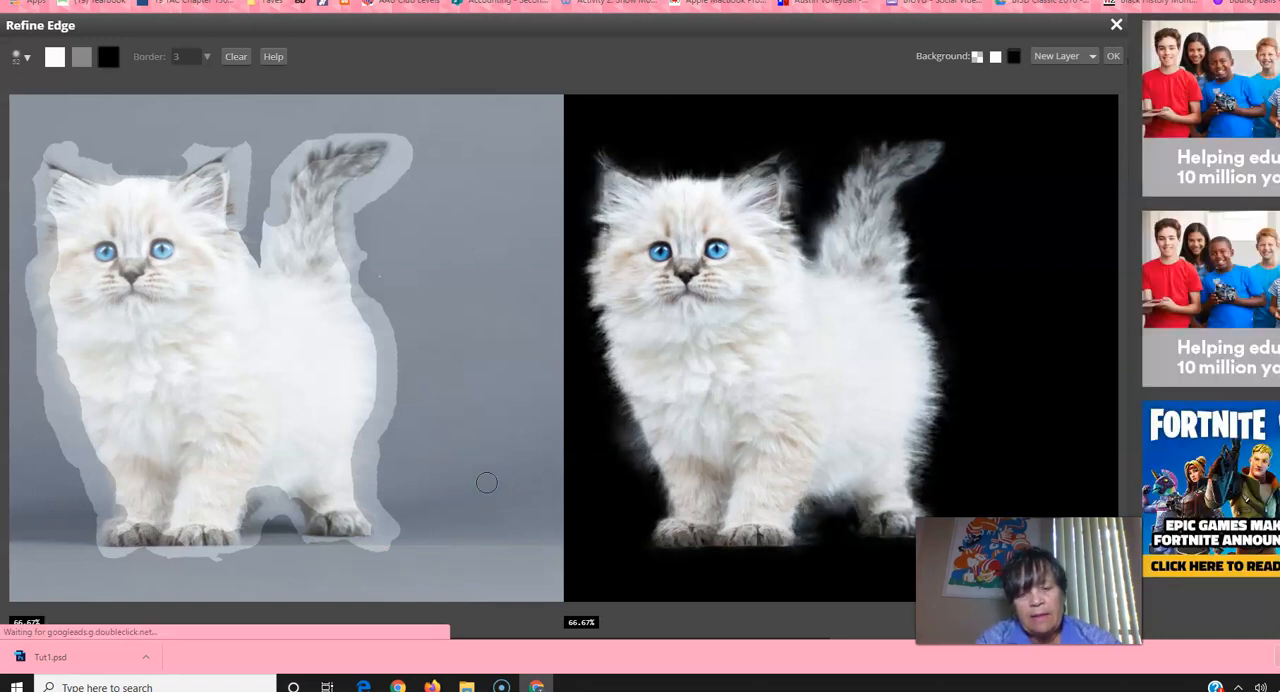
pyautogui.click(978, 57)
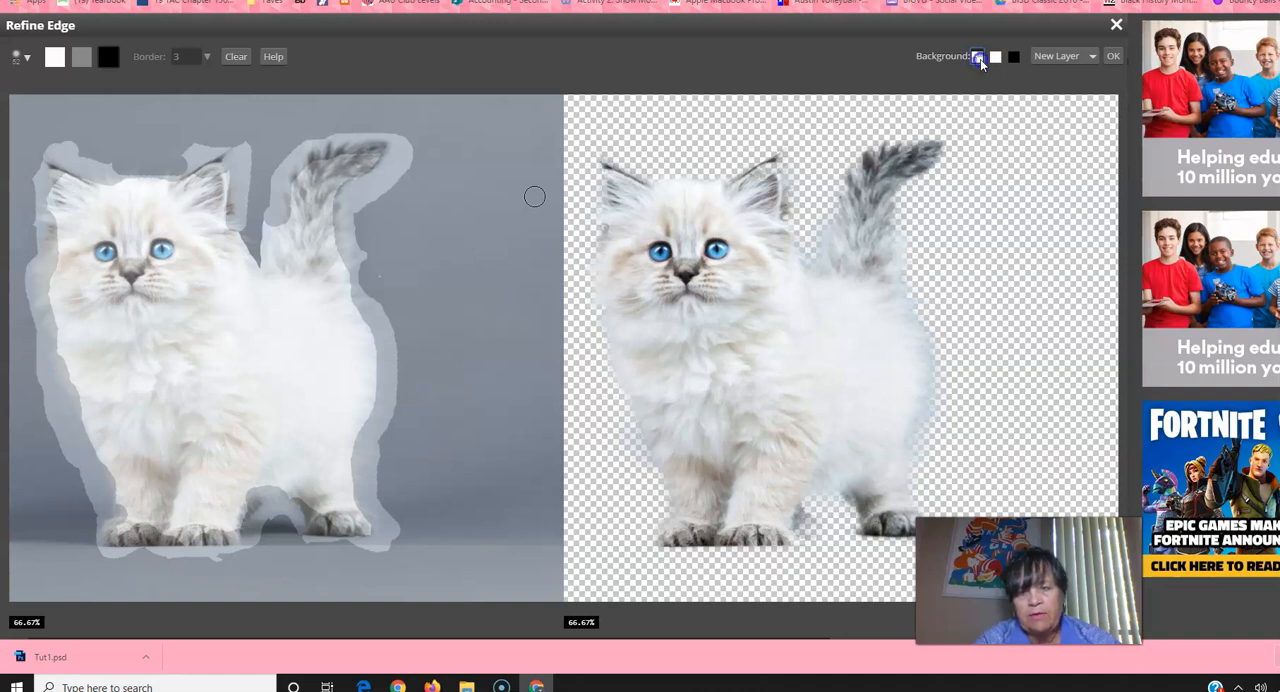
pyautogui.click(995, 58)
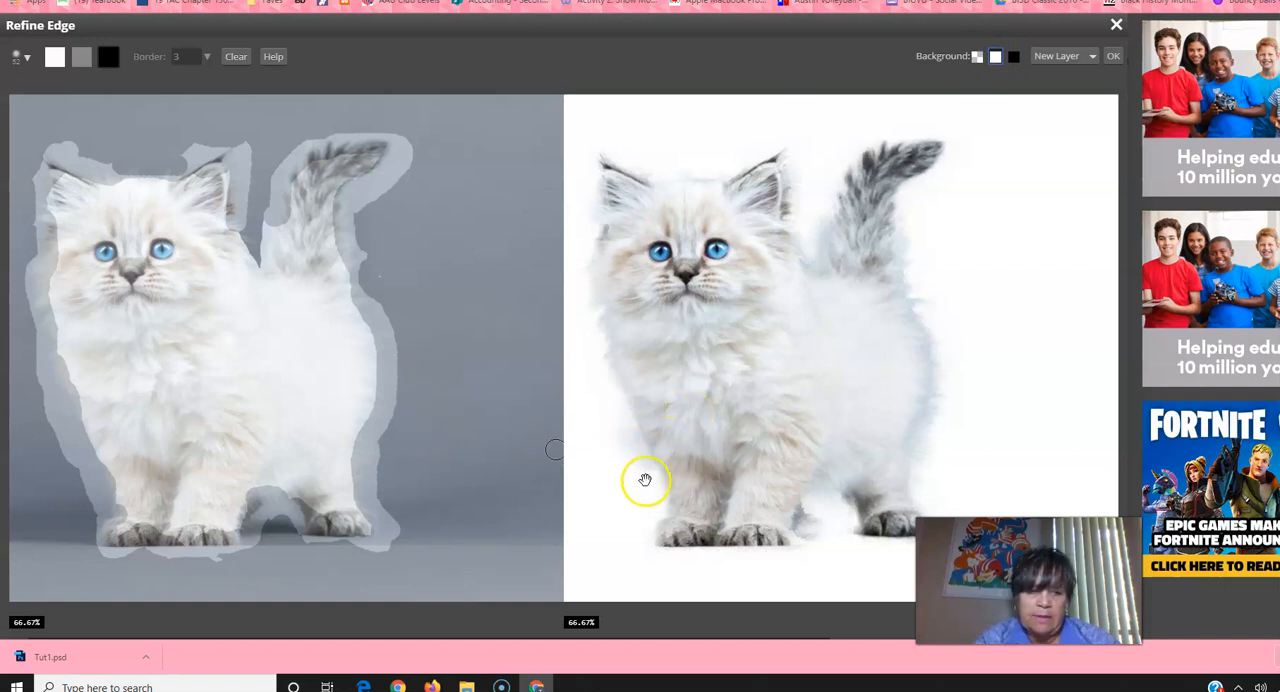
pyautogui.click(109, 56)
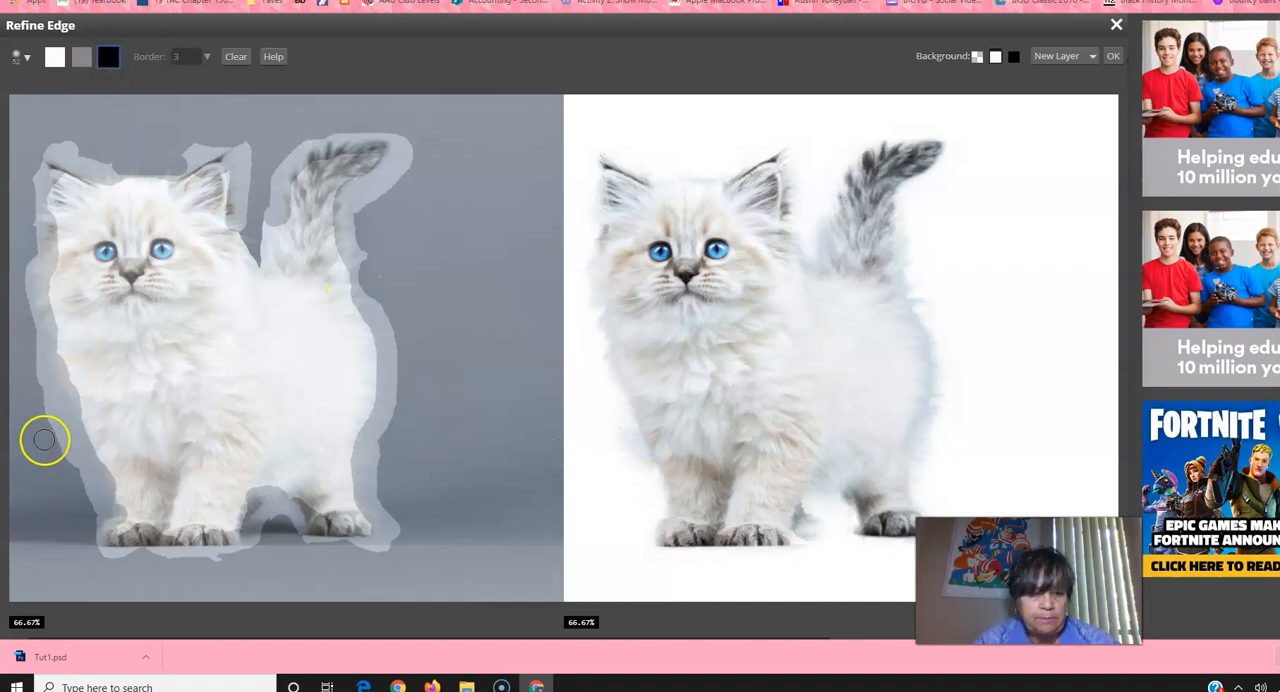
pyautogui.moveTo(70, 463); pyautogui.dragTo(79, 485)
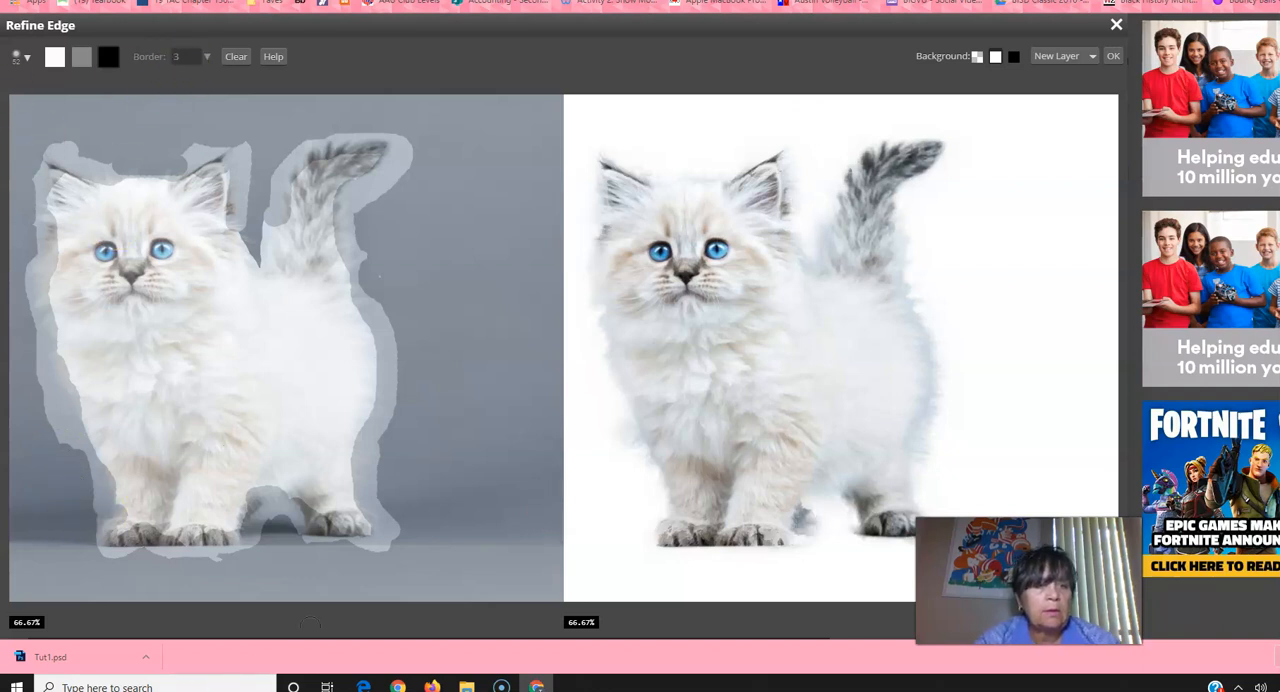
# Step: Clear the painted mask and repaint the kitten with a white interior and gray fur edges
pyautogui.click(236, 58)
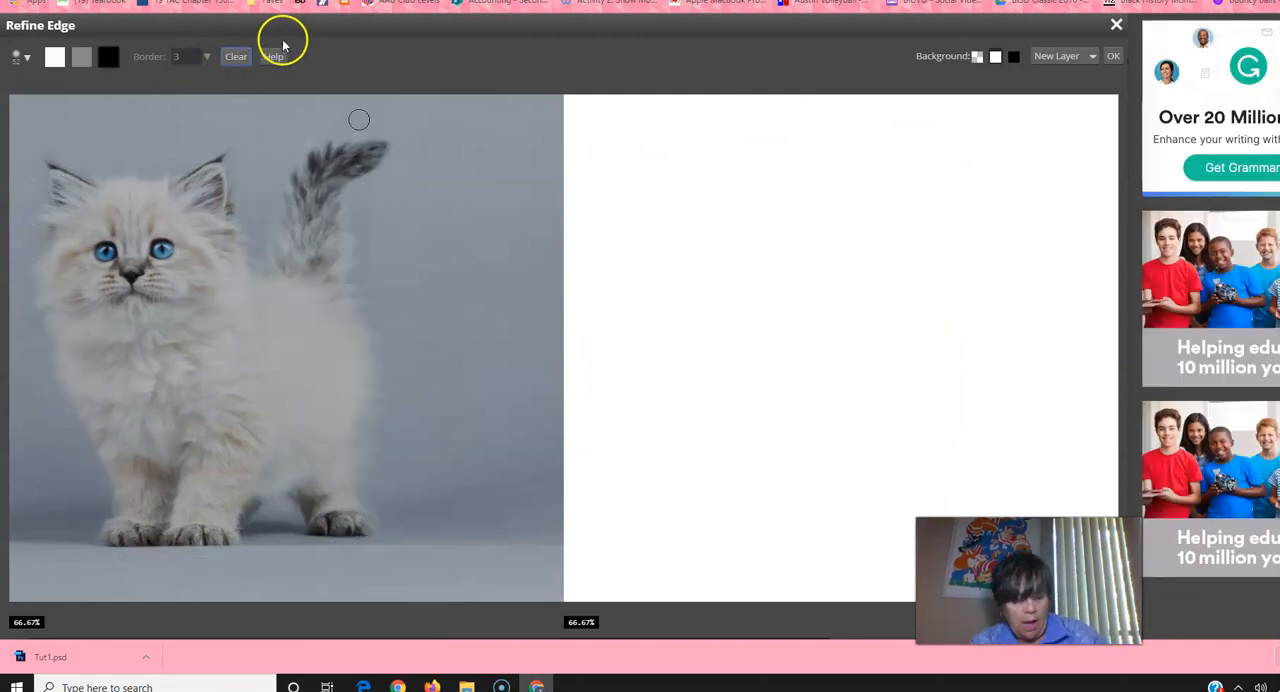
pyautogui.click(240, 58)
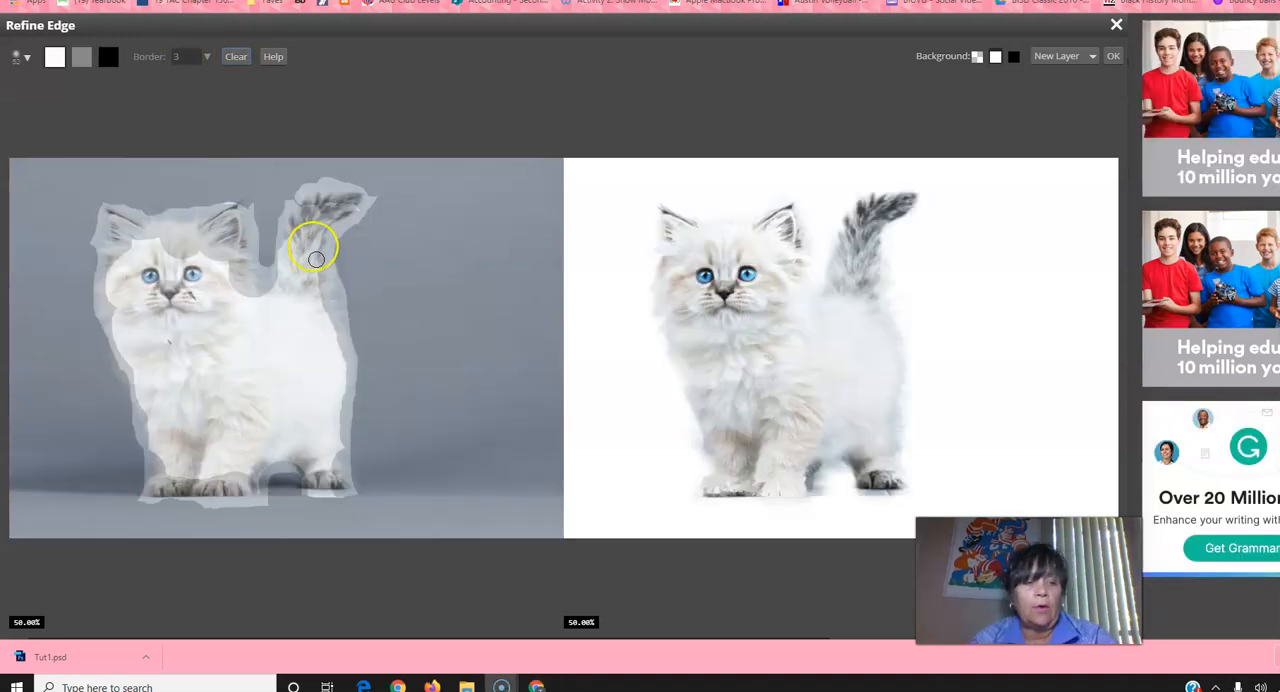
pyautogui.moveTo(314, 246); pyautogui.dragTo(307, 226)
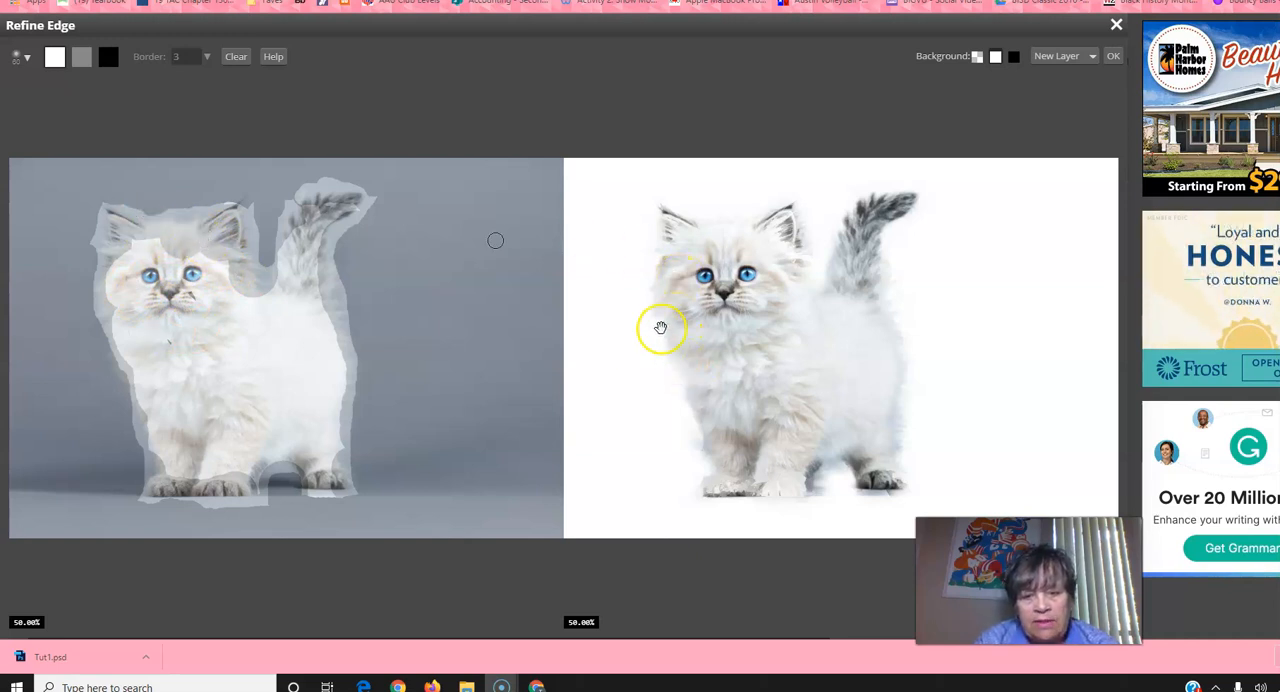
# Step: Fill the forehead, the inner ears and the middle of the tail with the white brush
pyautogui.click(59, 67)
pyautogui.moveTo(126, 237)
pyautogui.mouseDown()
pyautogui.moveTo(219, 246)
pyautogui.moveTo(176, 239)
pyautogui.moveTo(213, 256)
pyautogui.moveTo(225, 292)
pyautogui.moveTo(221, 235)
pyautogui.mouseUp()
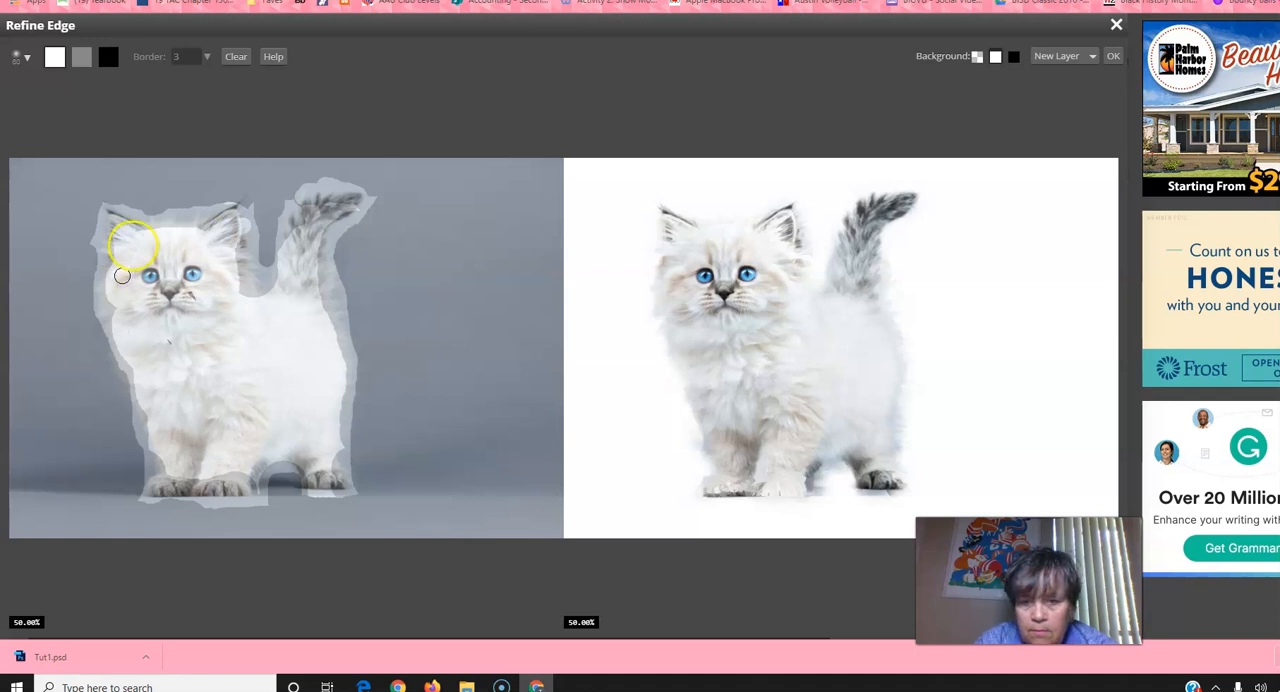
pyautogui.moveTo(122, 275)
pyautogui.mouseDown()
pyautogui.moveTo(137, 234)
pyautogui.moveTo(314, 251)
pyautogui.moveTo(360, 240)
pyautogui.moveTo(302, 238)
pyautogui.mouseUp()
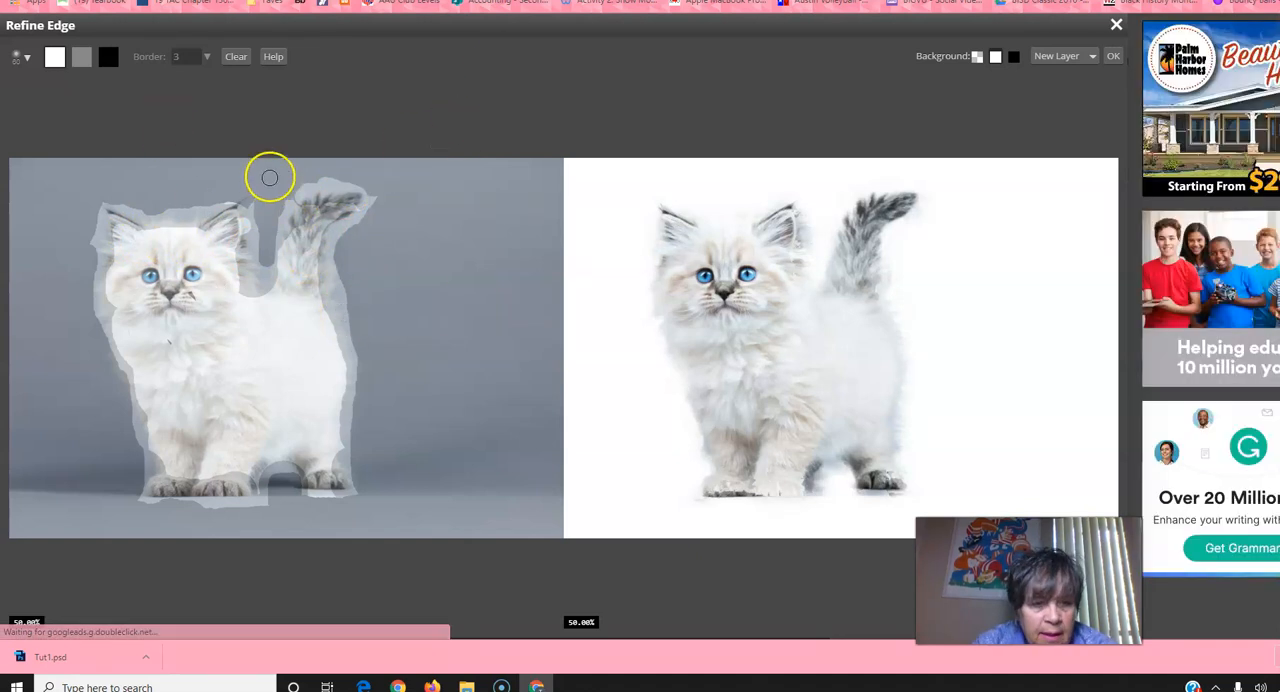
pyautogui.click(304, 225)
pyautogui.moveTo(326, 214)
pyautogui.mouseDown()
pyautogui.moveTo(337, 205)
pyautogui.moveTo(316, 212)
pyautogui.mouseUp()
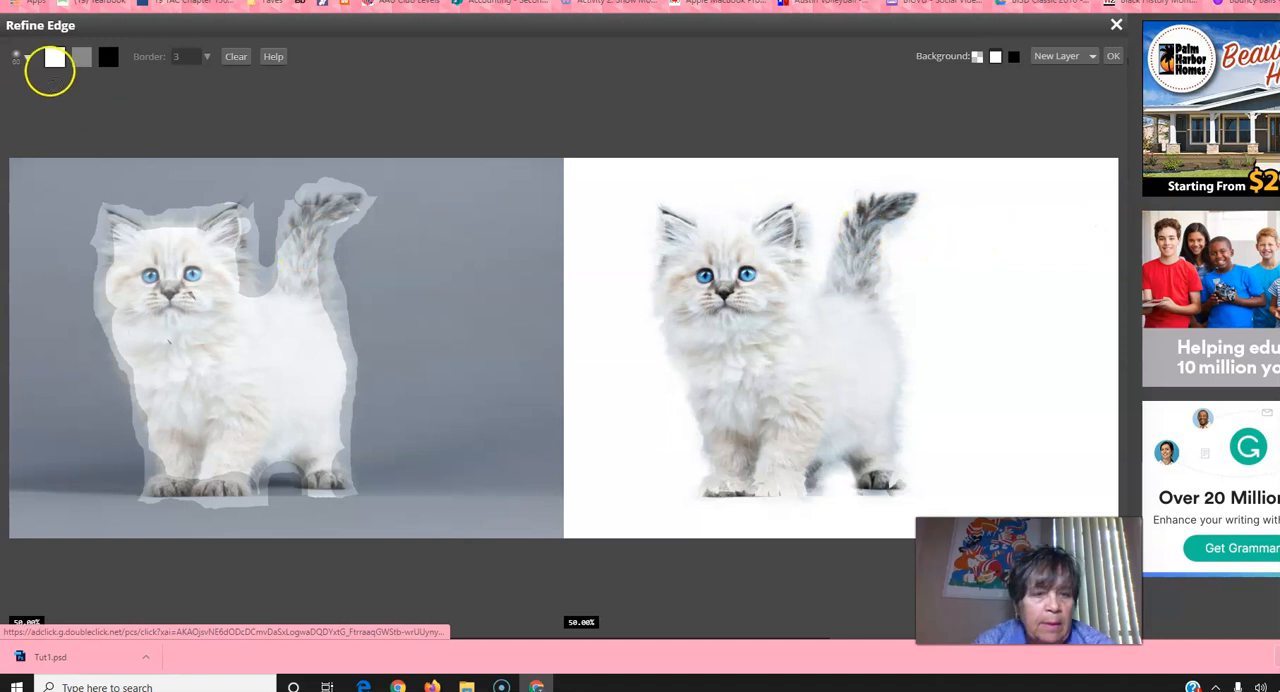
# Step: Repaint the edges of the tail and the ear beside it with the gray brush, and fill the tail's base and middle with white
pyautogui.click(83, 57)
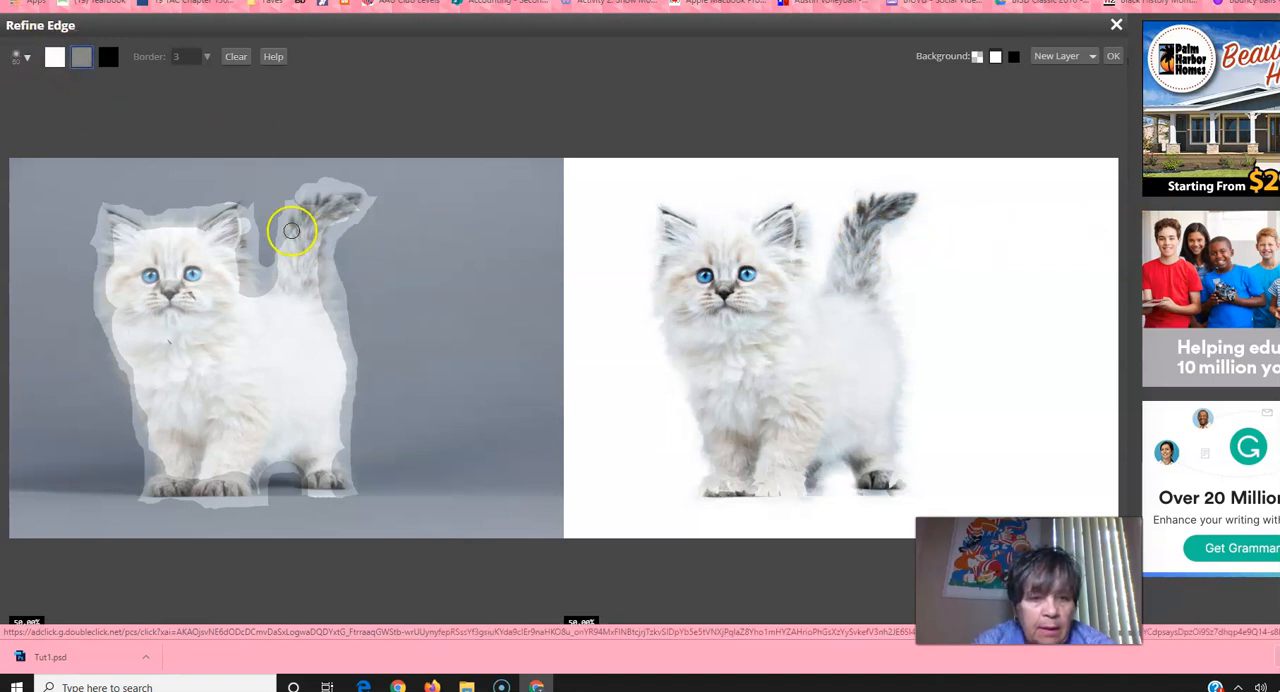
pyautogui.moveTo(245, 241); pyautogui.dragTo(241, 226)
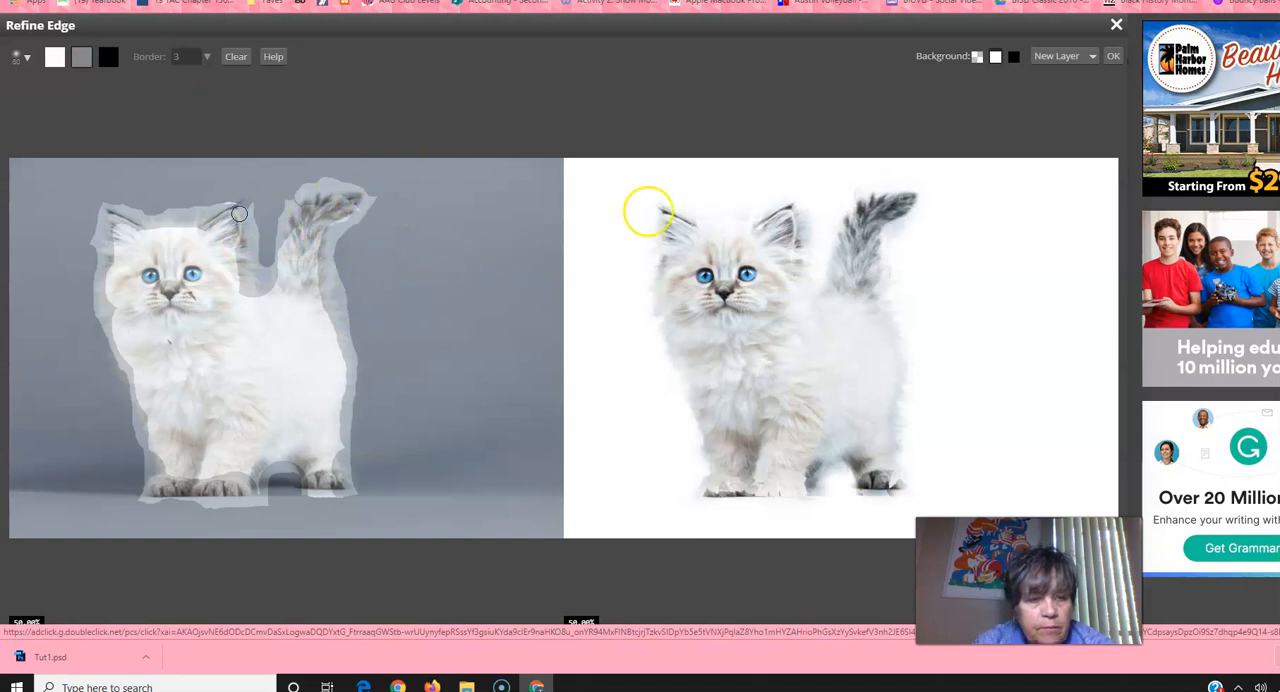
pyautogui.moveTo(300, 187)
pyautogui.mouseDown()
pyautogui.moveTo(334, 214)
pyautogui.moveTo(324, 221)
pyautogui.moveTo(342, 212)
pyautogui.mouseUp()
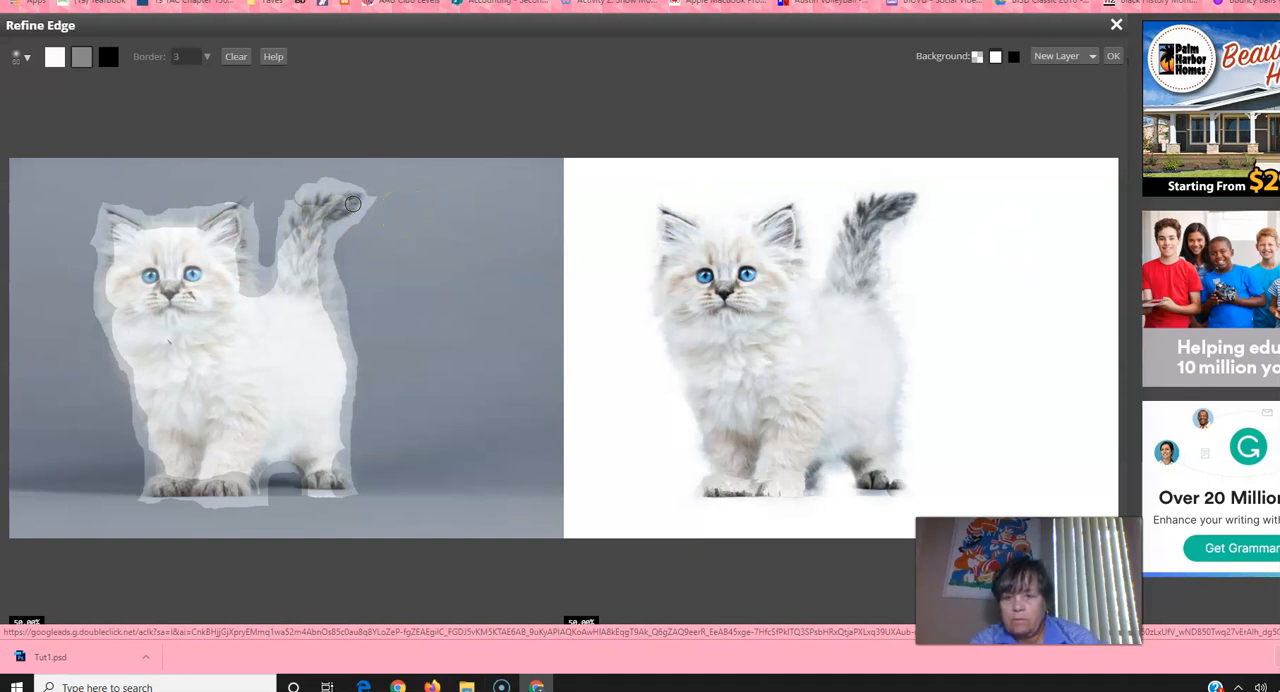
pyautogui.moveTo(352, 203)
pyautogui.mouseDown()
pyautogui.moveTo(199, 289)
pyautogui.moveTo(291, 310)
pyautogui.moveTo(237, 295)
pyautogui.moveTo(238, 310)
pyautogui.moveTo(326, 321)
pyautogui.mouseUp()
pyautogui.click(55, 56)
pyautogui.moveTo(316, 325); pyautogui.dragTo(313, 229)
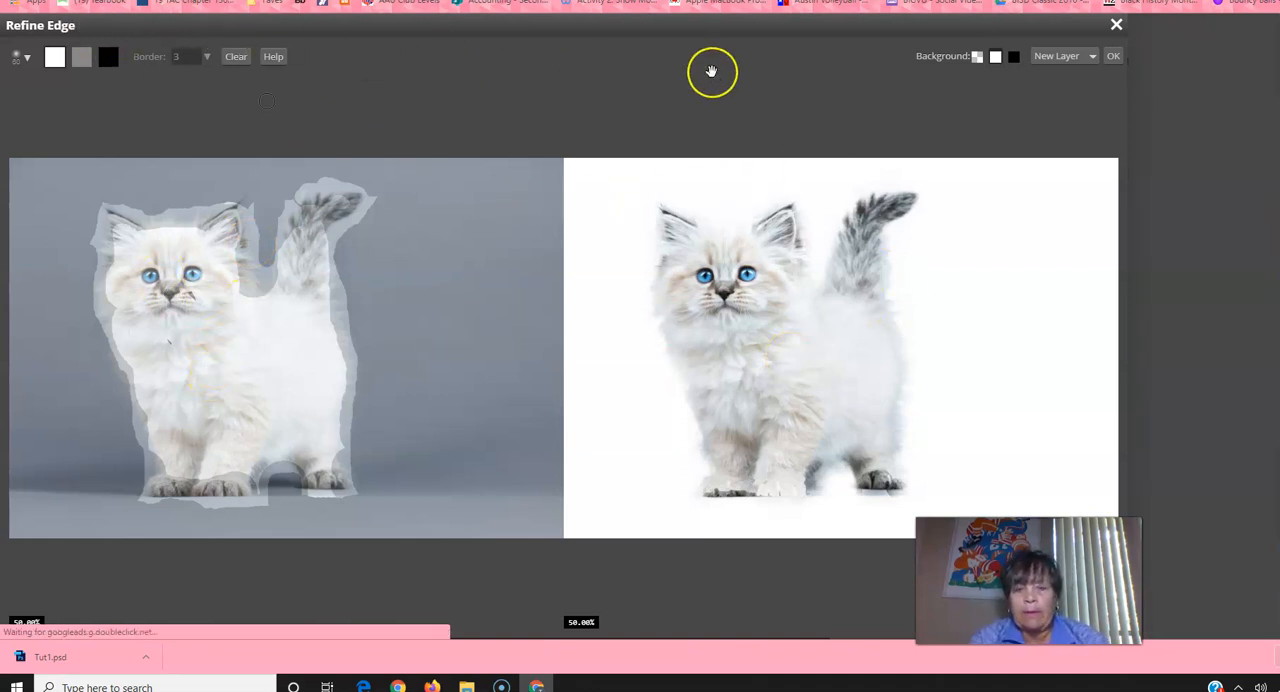
# Step: Output the refined kitten cutout as a New Layer and apply the Refine Edge result
pyautogui.click(1094, 62)
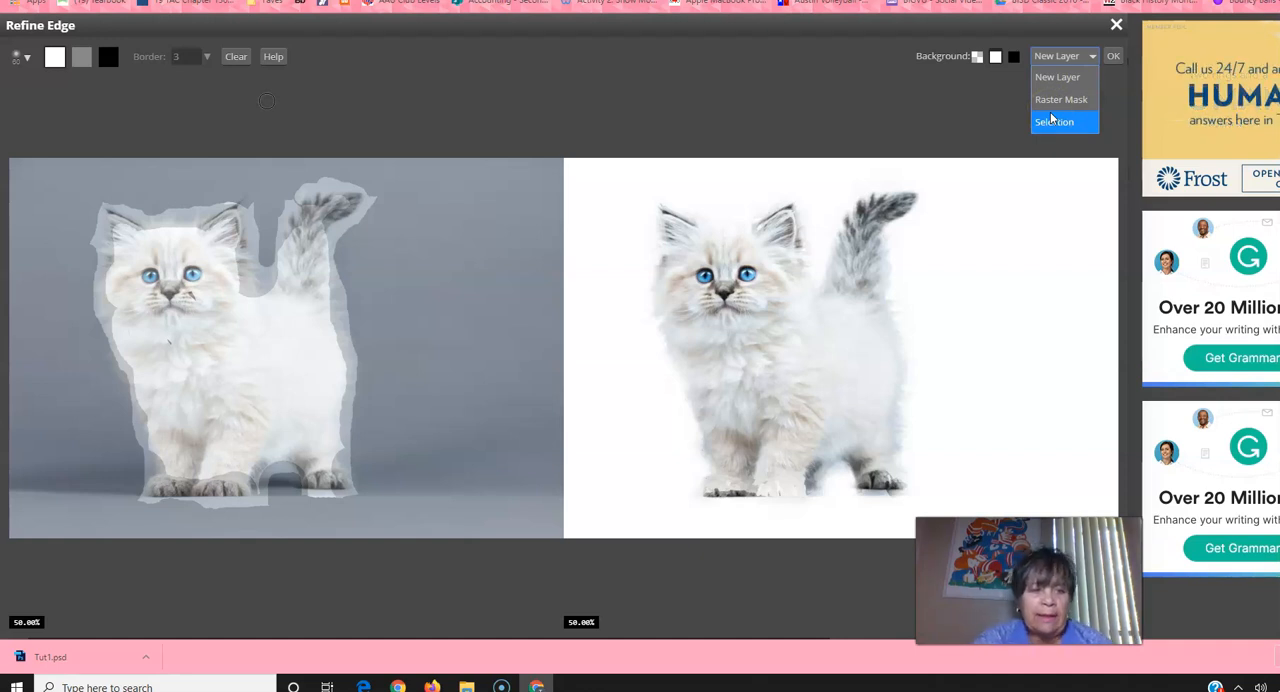
pyautogui.click(1050, 102)
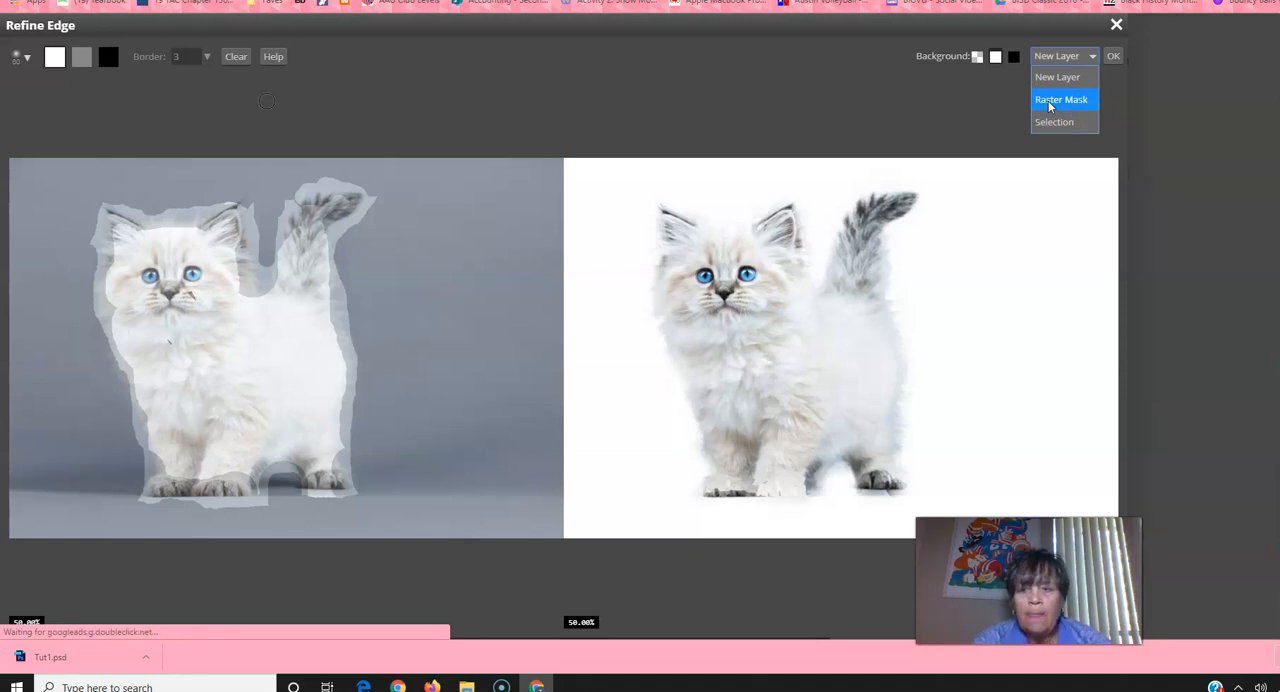
pyautogui.click(1062, 122)
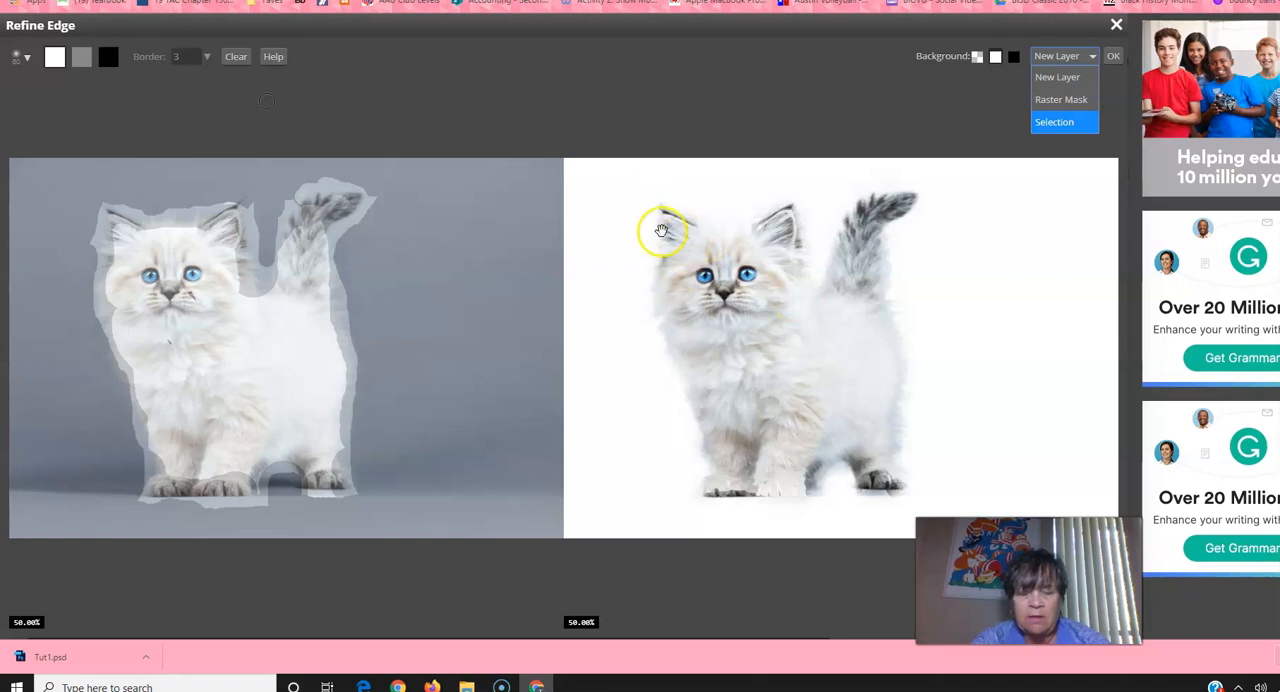
pyautogui.click(1066, 102)
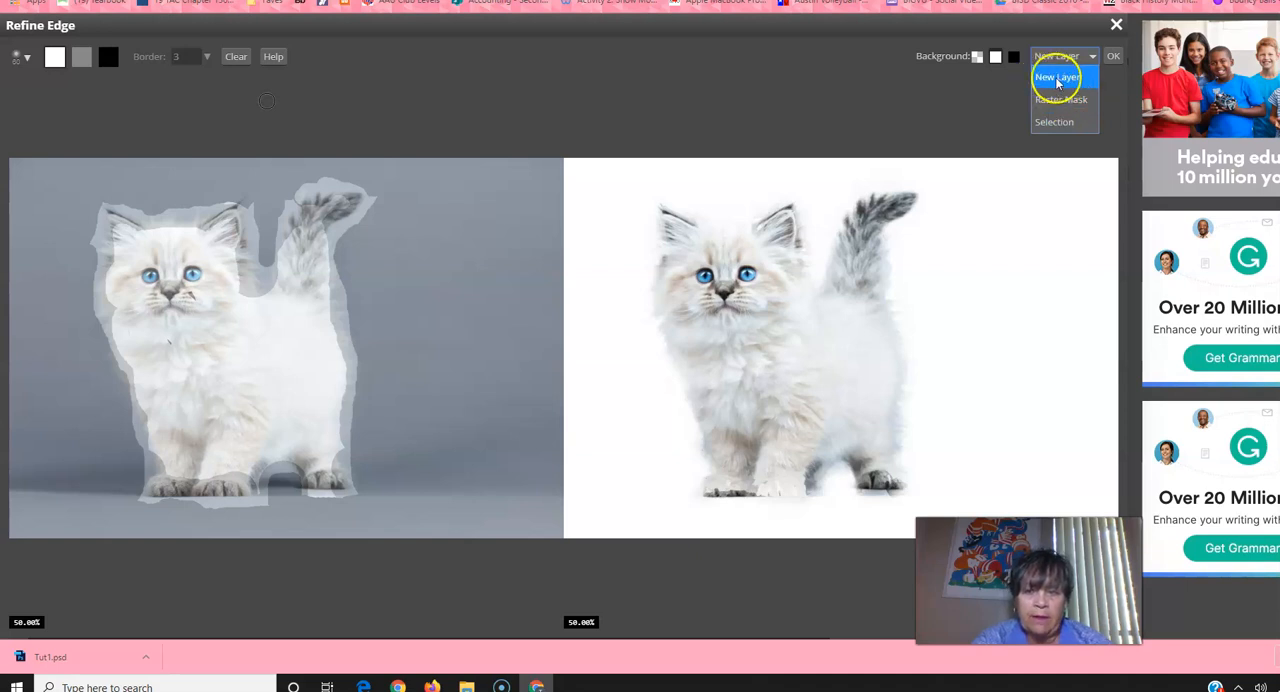
pyautogui.click(1060, 78)
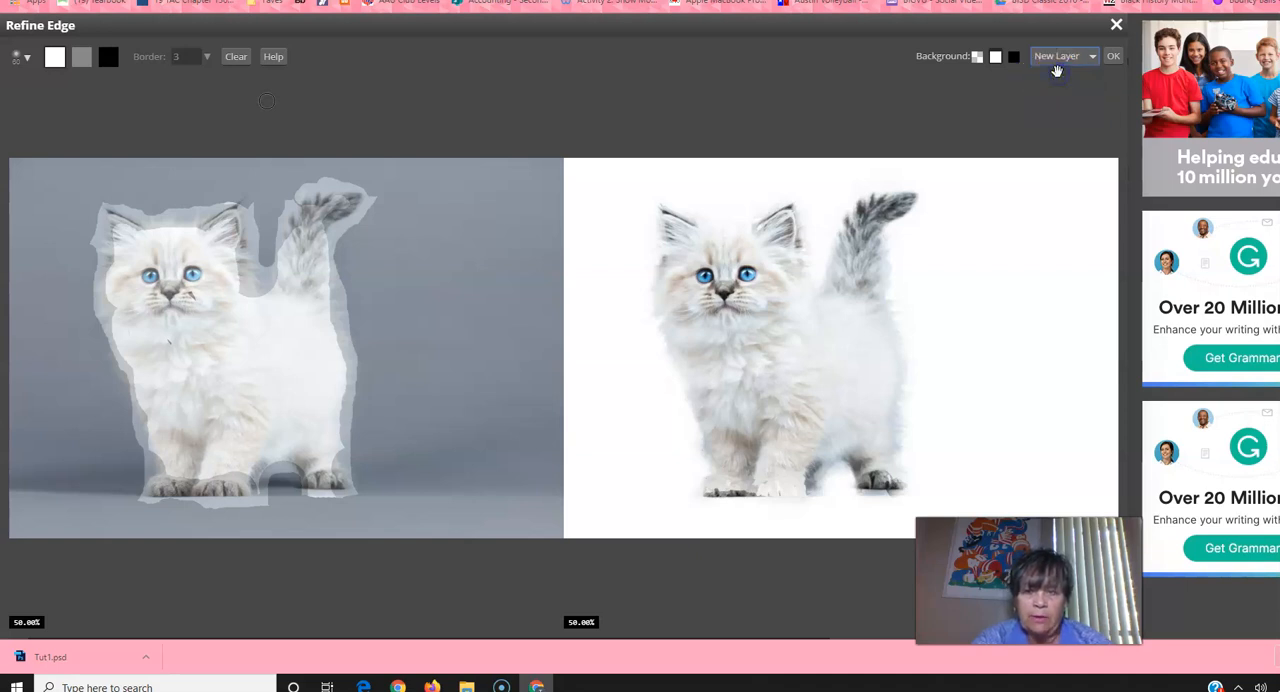
pyautogui.click(1113, 56)
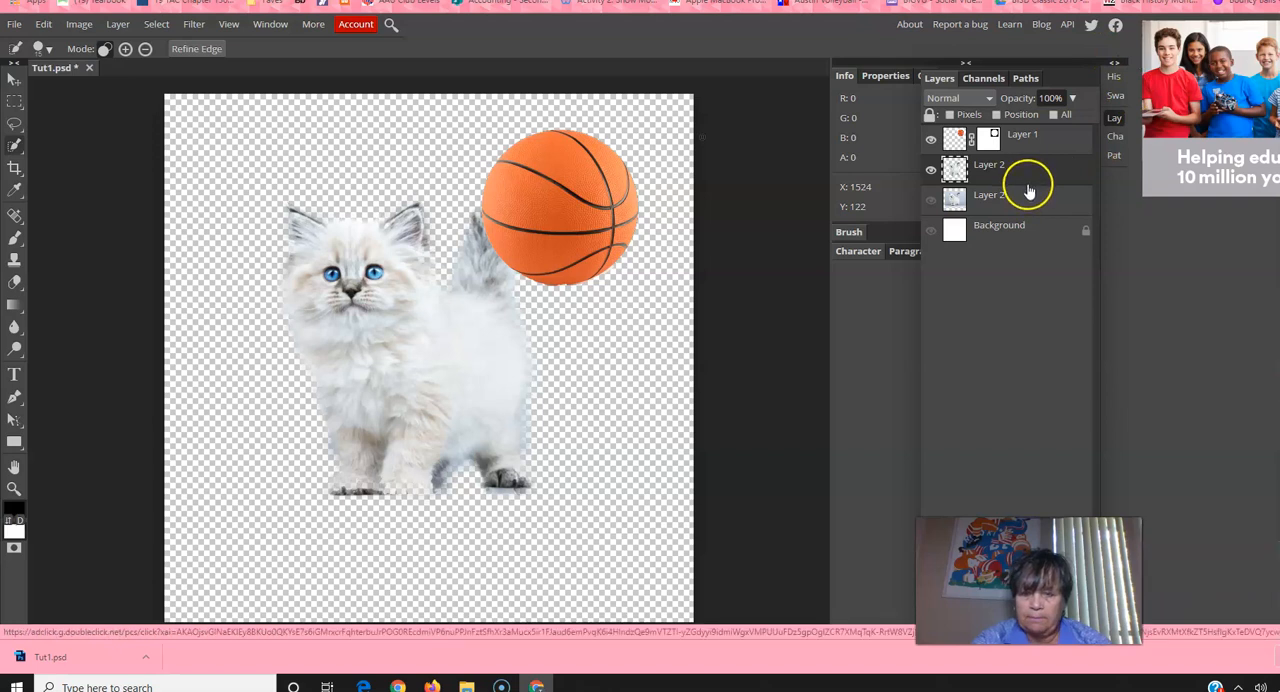
# Step: Compare the cutout with the original kitten photo by showing and hiding the lower Layer 2, and inspect the fur edges up close
pyautogui.click(929, 200)
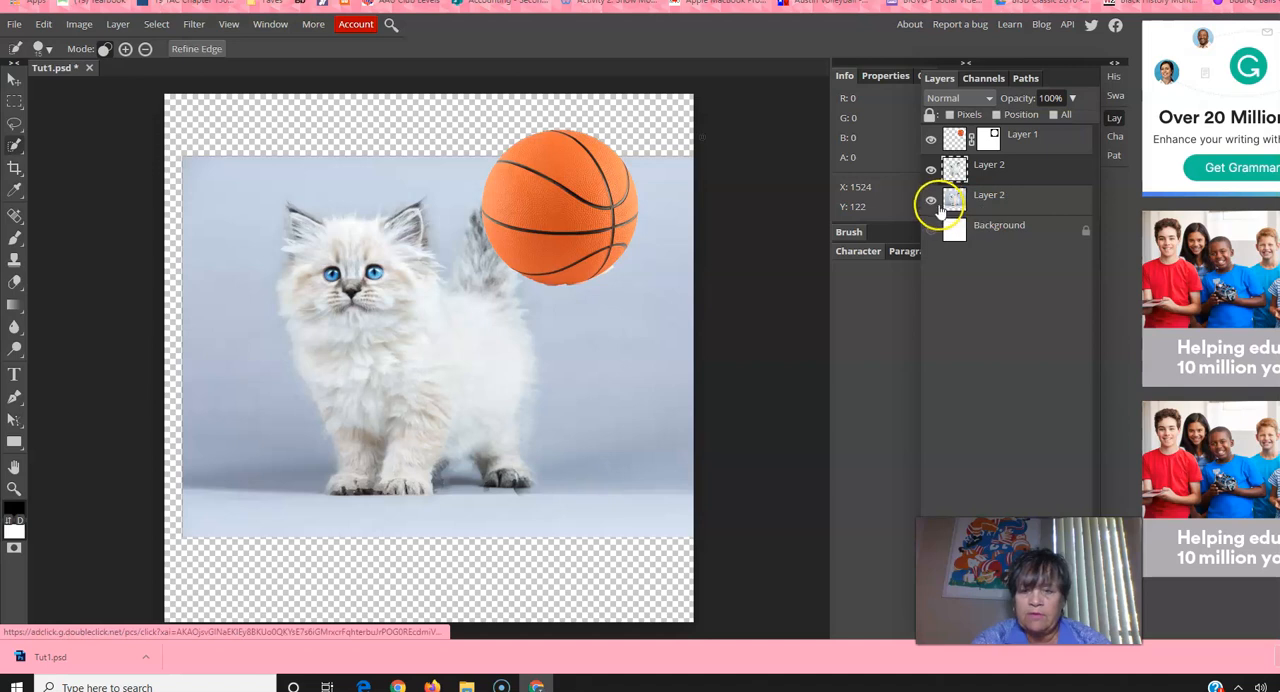
pyautogui.click(931, 200)
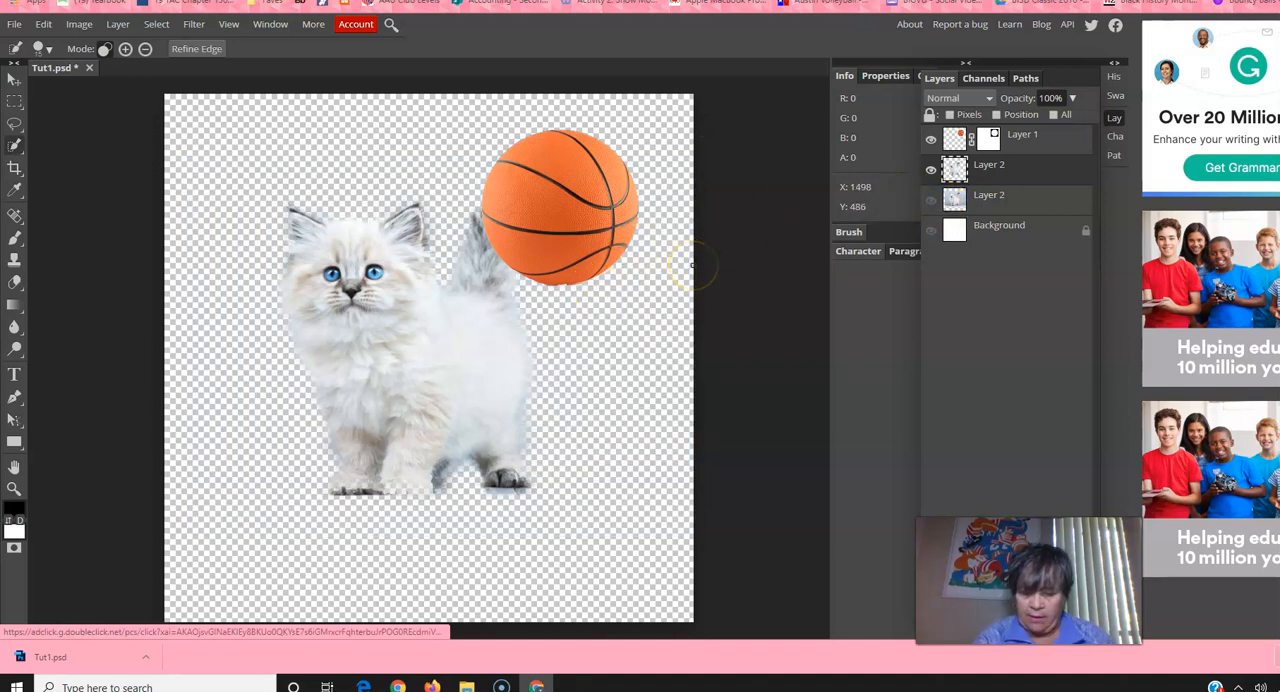
pyautogui.hotkey('ctrl', '+')
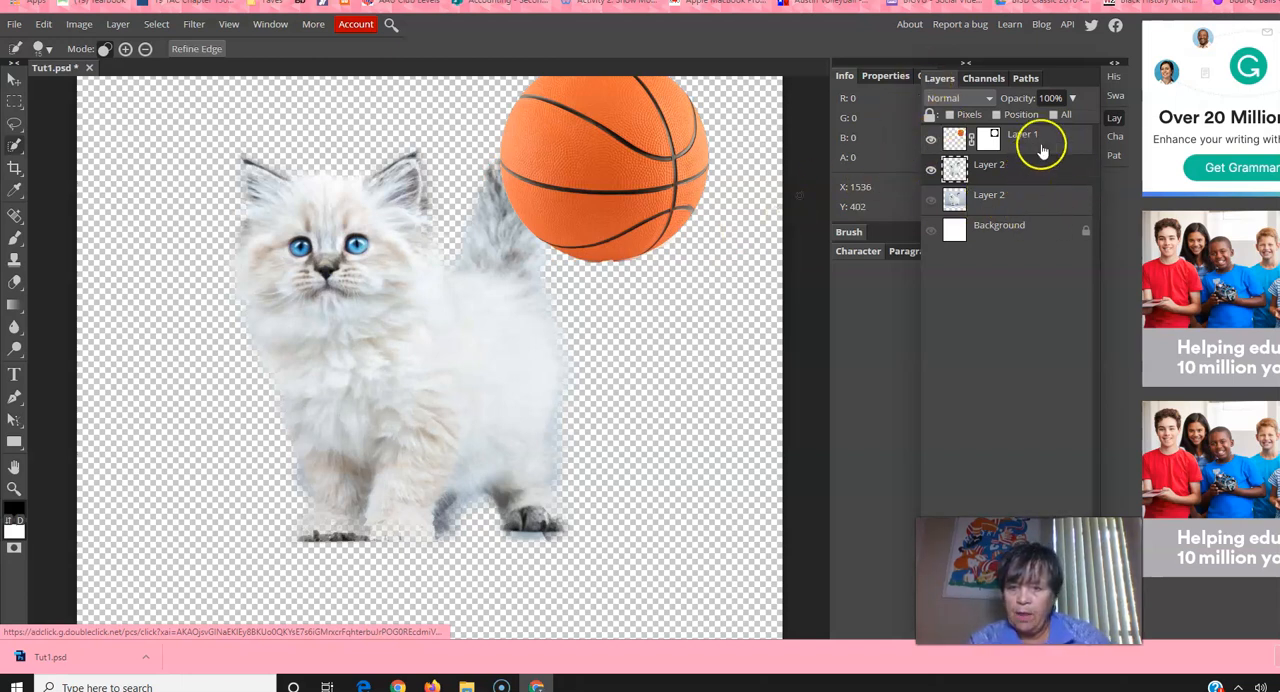
# Step: Move the basketball's Layer 1 below both kitten layers in the layer stack and show the white Background layer
pyautogui.moveTo(1043, 137); pyautogui.dragTo(1046, 210)
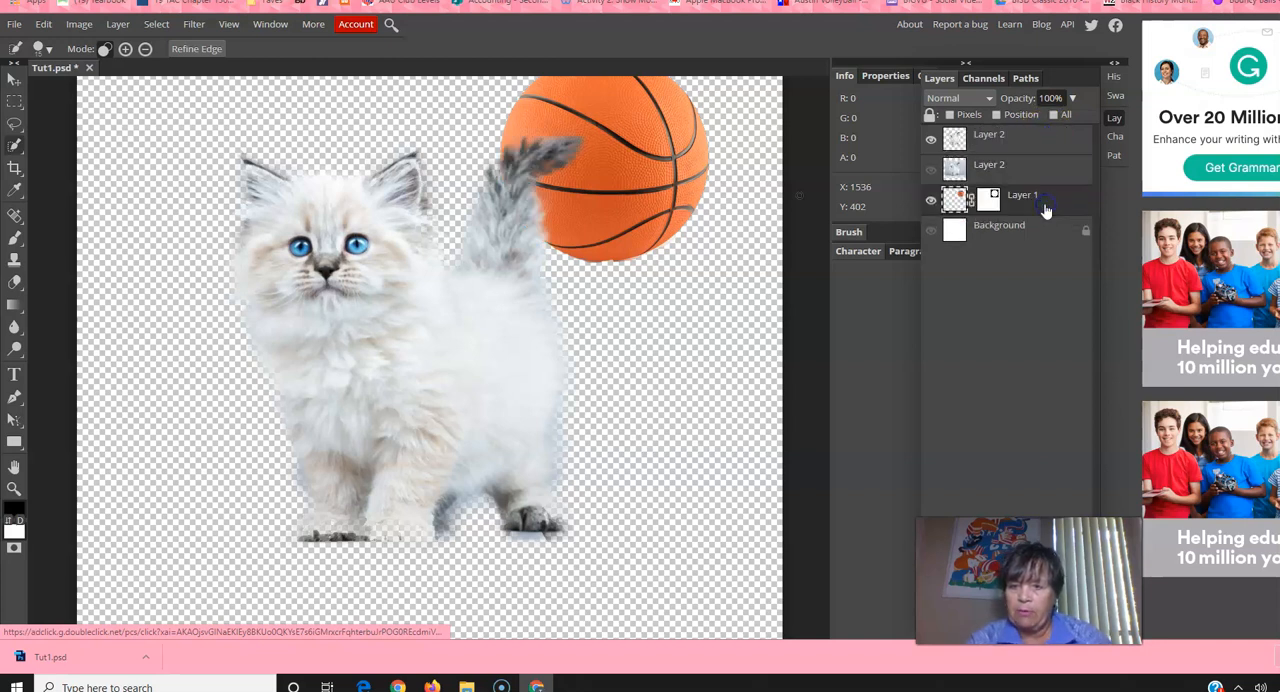
pyautogui.click(930, 232)
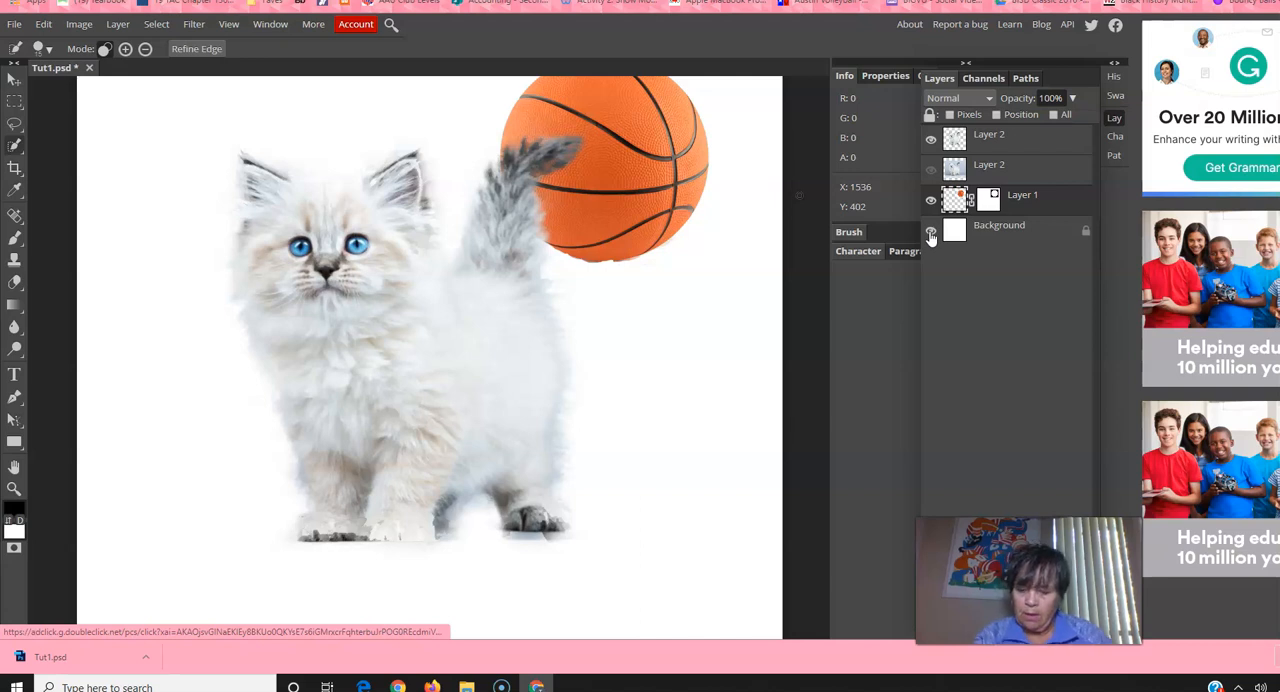
pyautogui.hotkey('ctrl', '-')
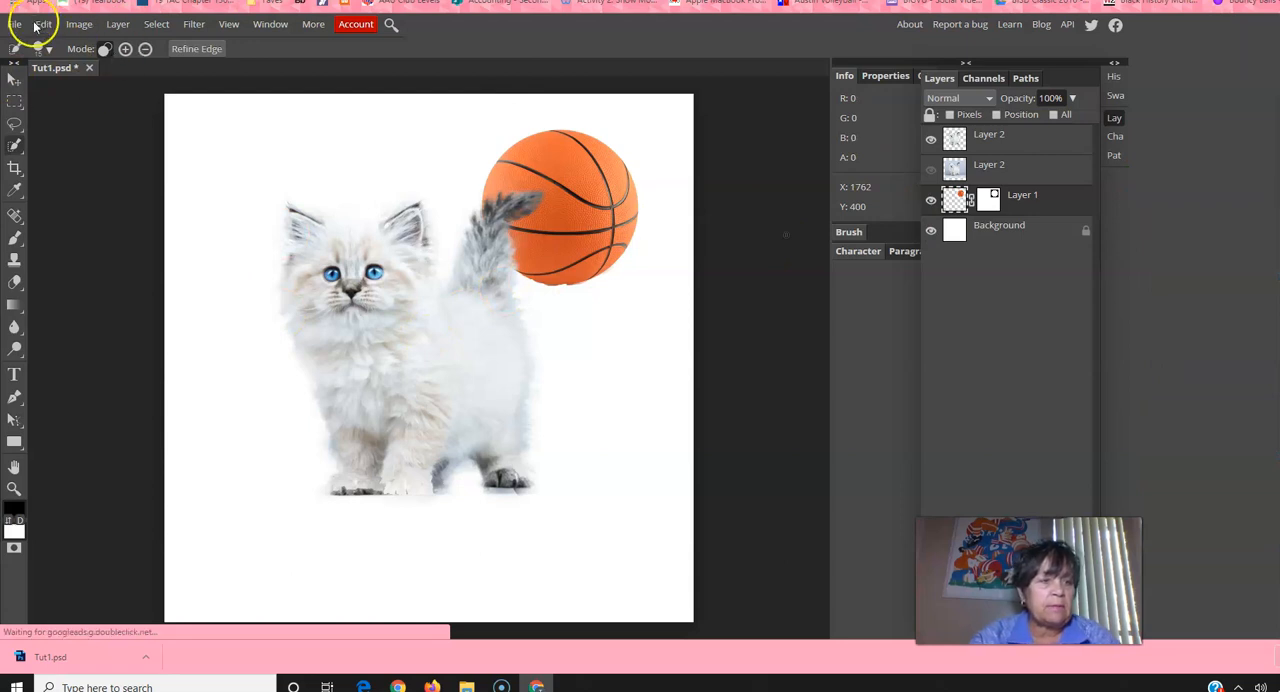
# Step: Save the kitten and basketball composition as a PSD file
pyautogui.click(13, 24)
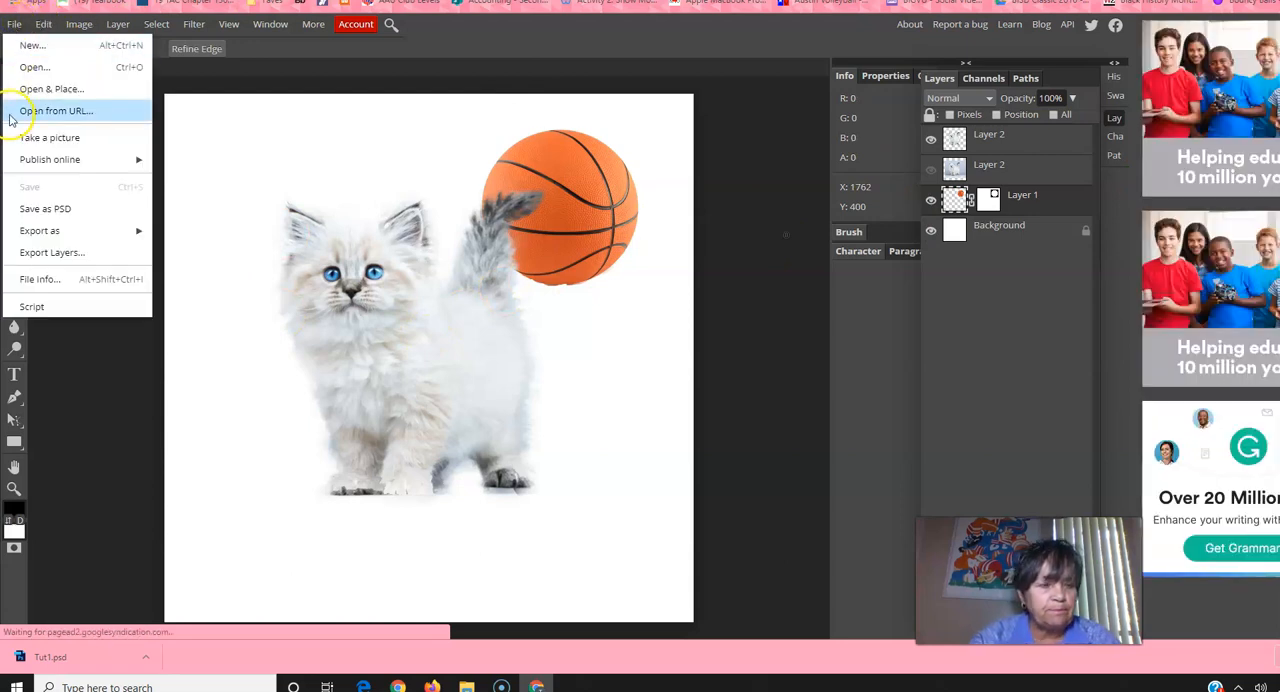
pyautogui.click(62, 210)
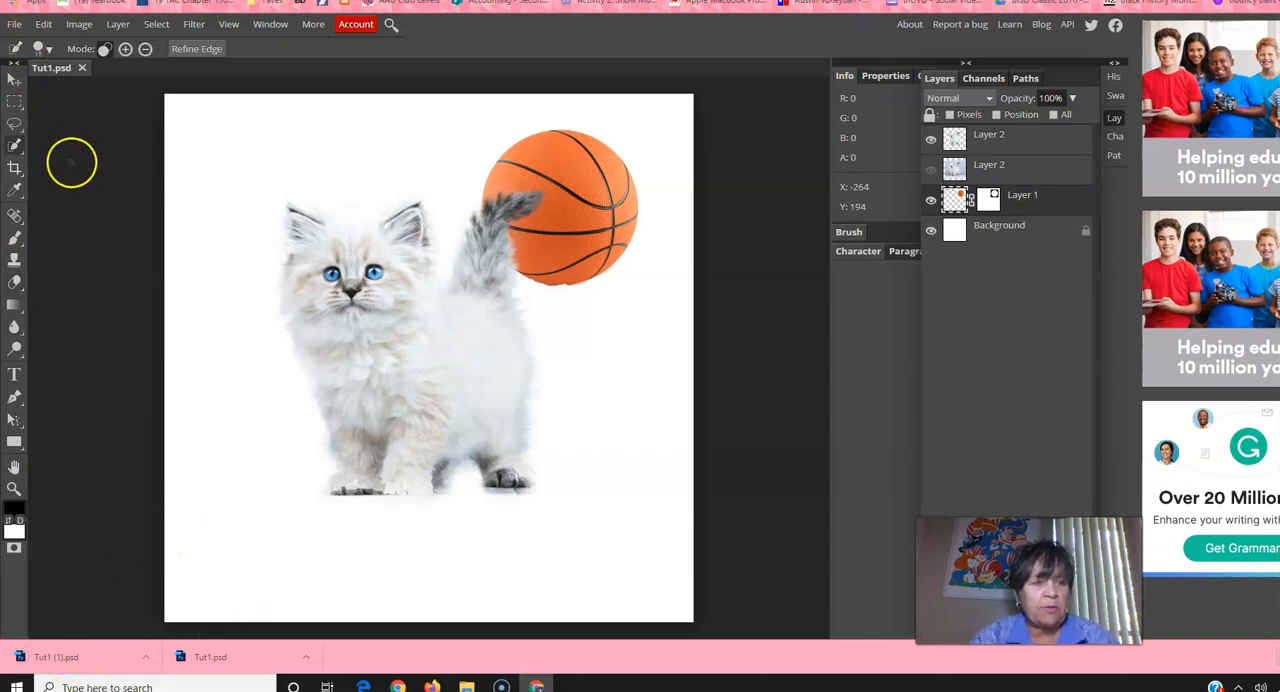
# Step: Export the composition as a JPG at 68% quality and view the exported picture in the photo viewer
pyautogui.click(14, 23)
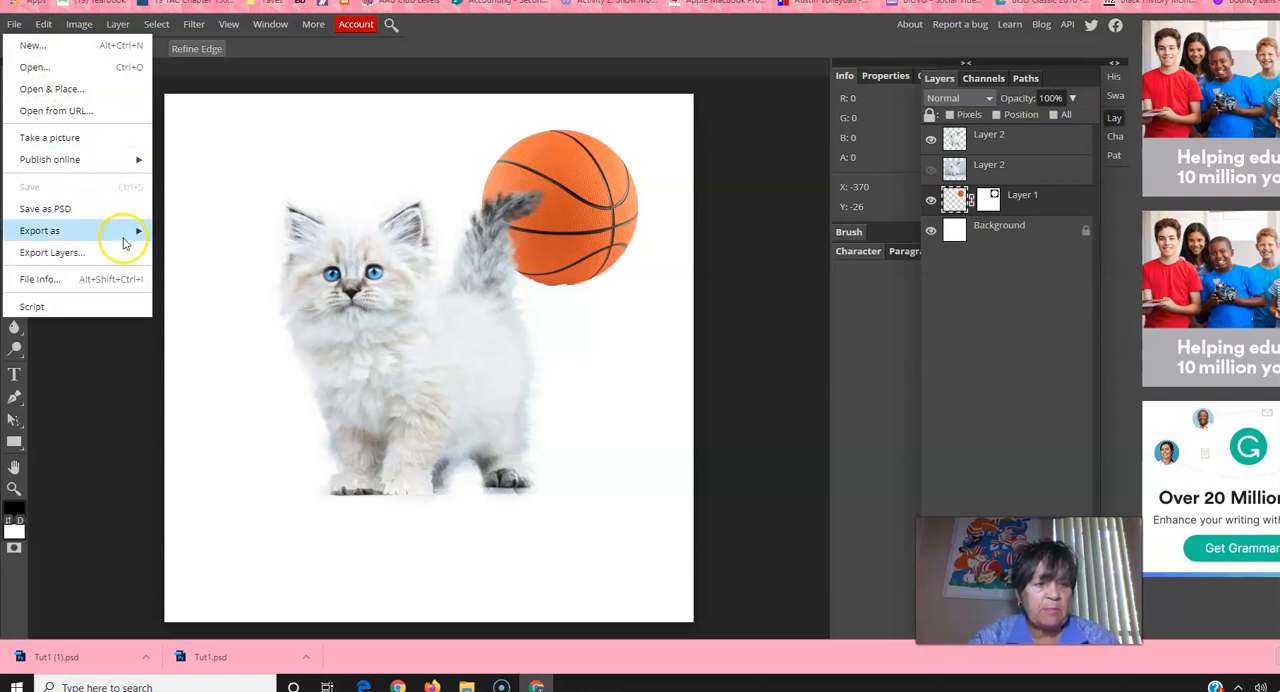
pyautogui.moveTo(123, 241)
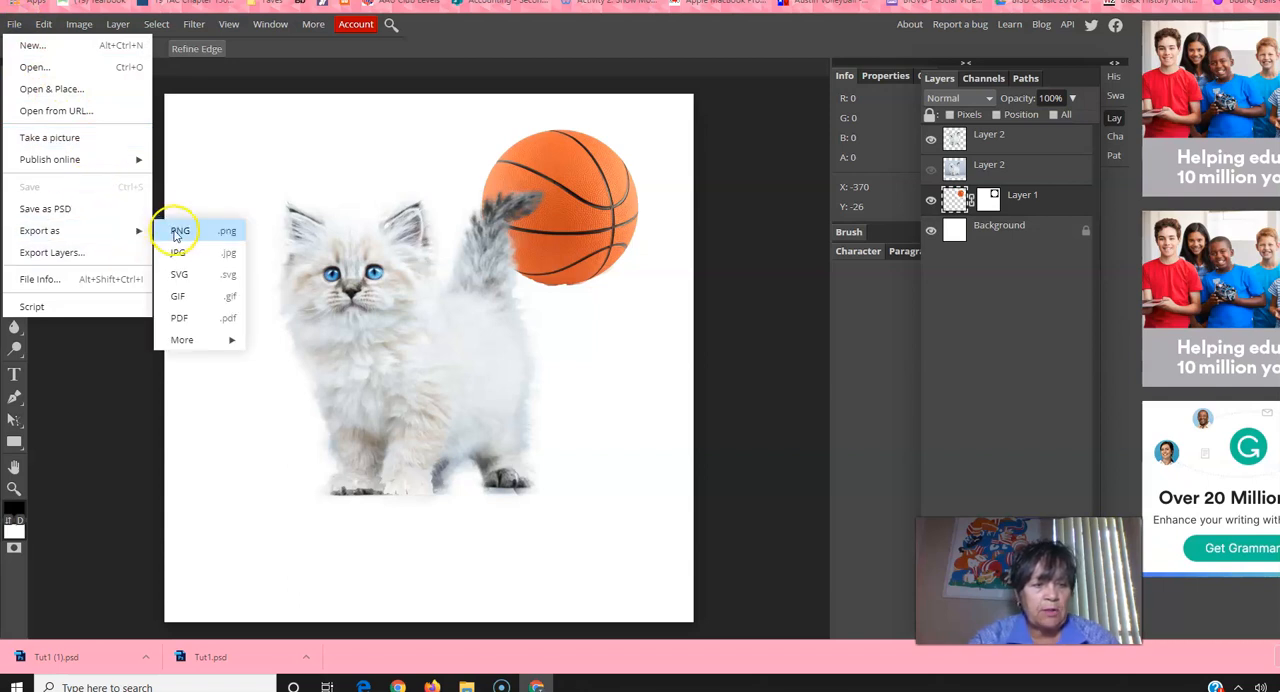
pyautogui.click(196, 256)
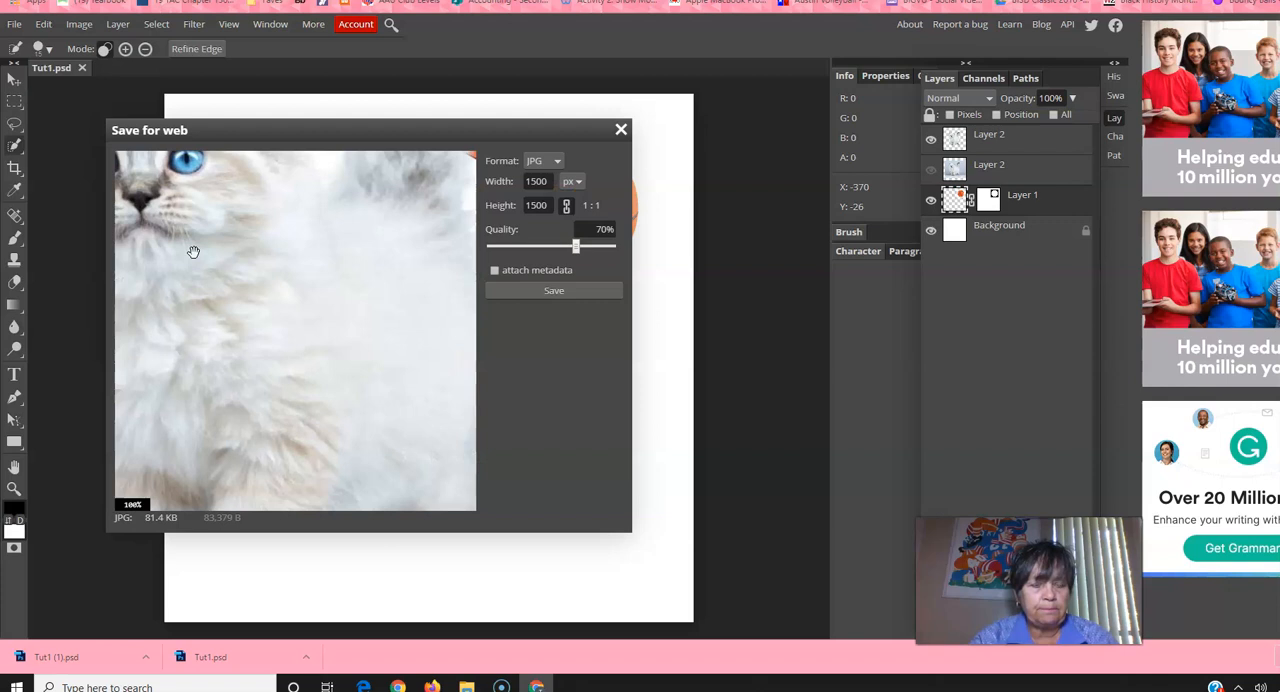
pyautogui.click(577, 249)
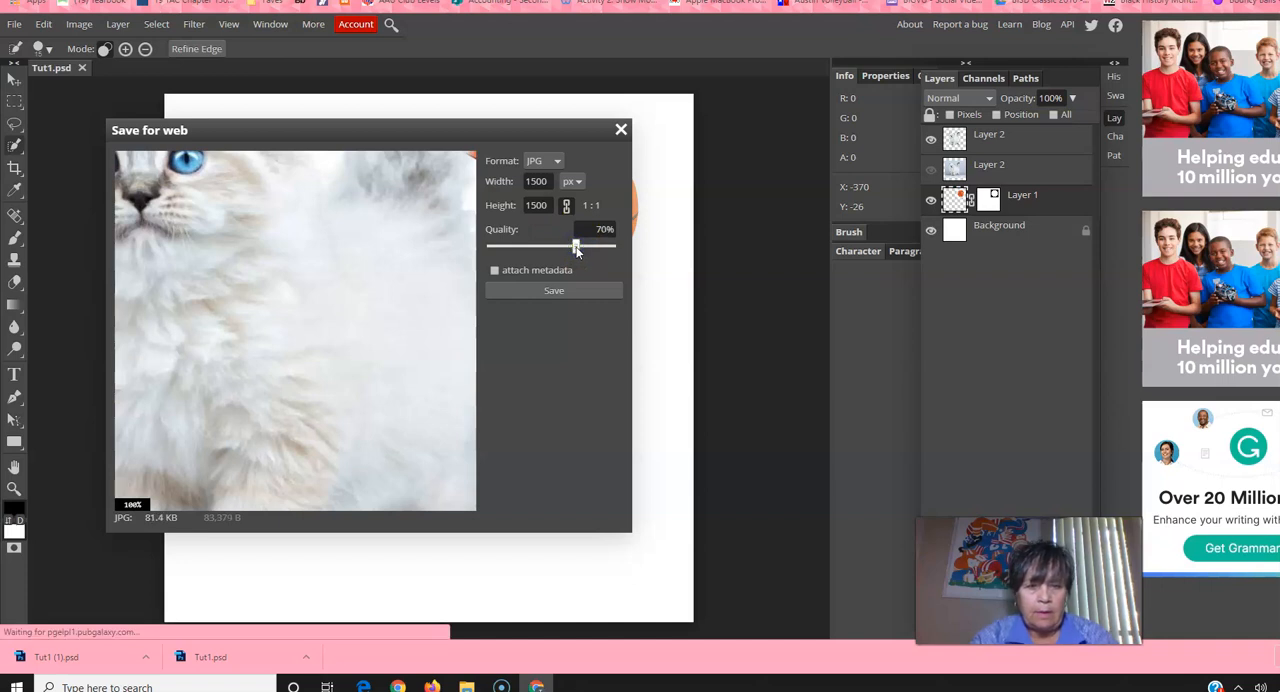
pyautogui.moveTo(577, 249)
pyautogui.mouseDown()
pyautogui.moveTo(542, 245)
pyautogui.moveTo(569, 243)
pyautogui.moveTo(548, 257)
pyautogui.moveTo(573, 247)
pyautogui.mouseUp()
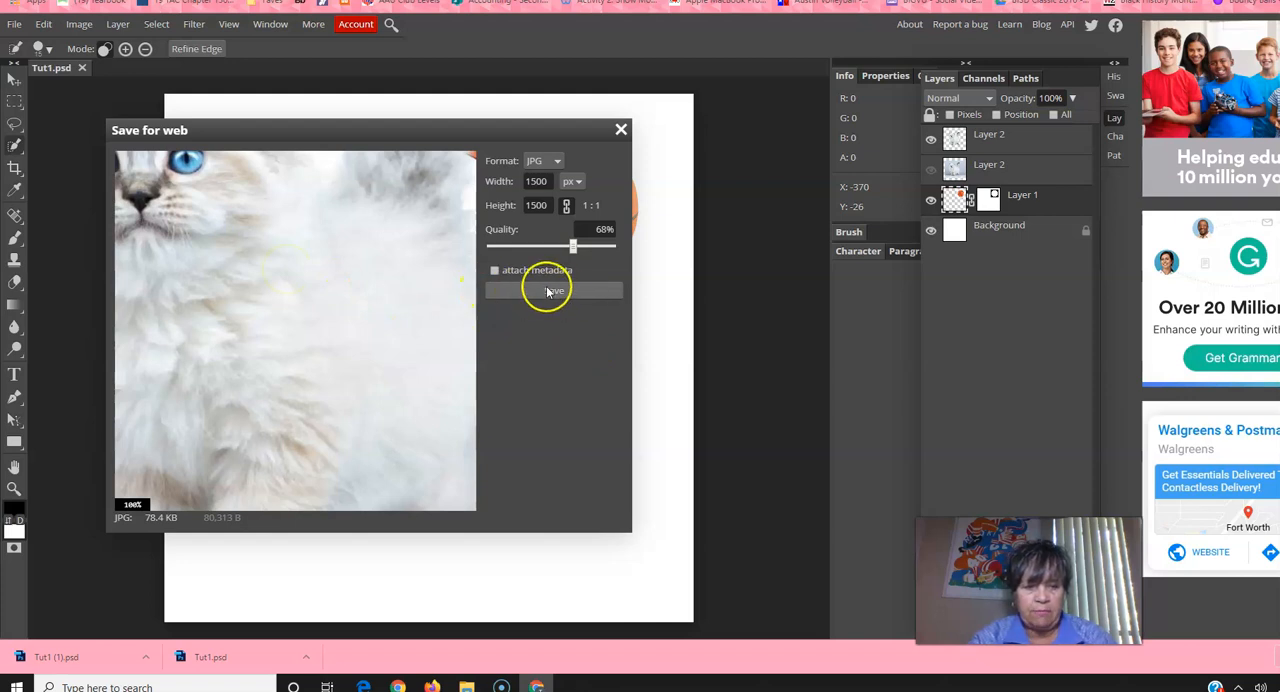
pyautogui.click(548, 292)
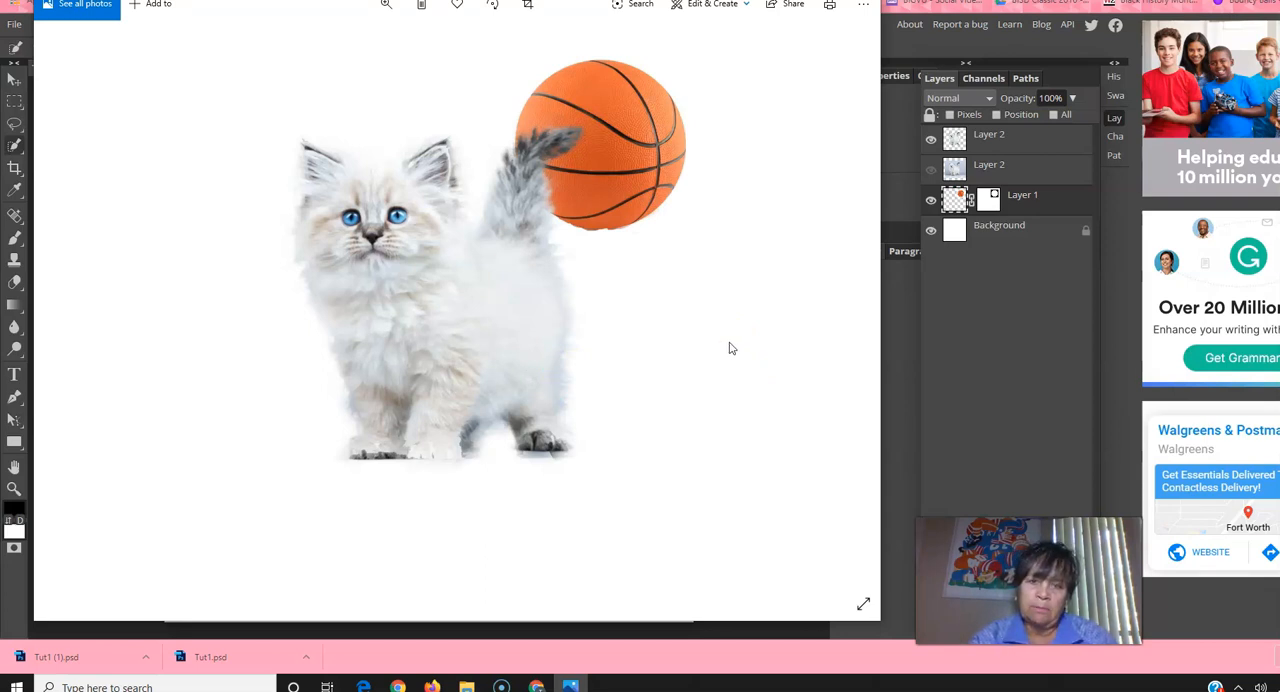
pyautogui.click(686, 298)
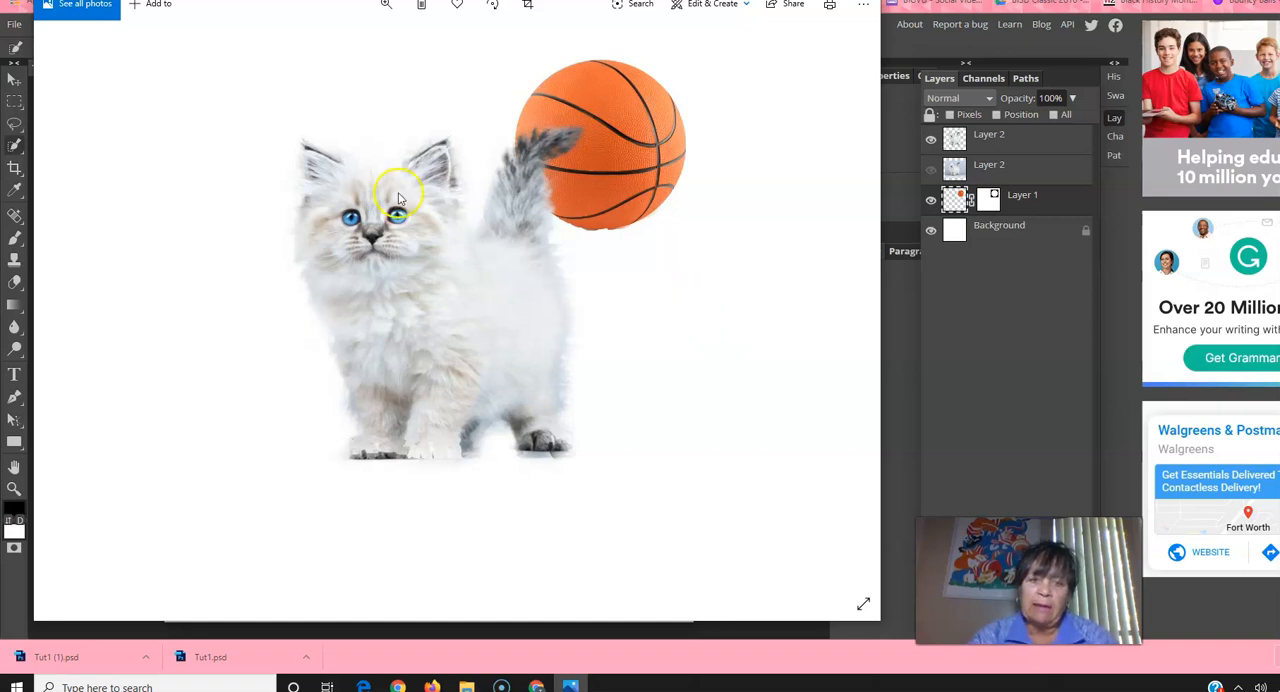